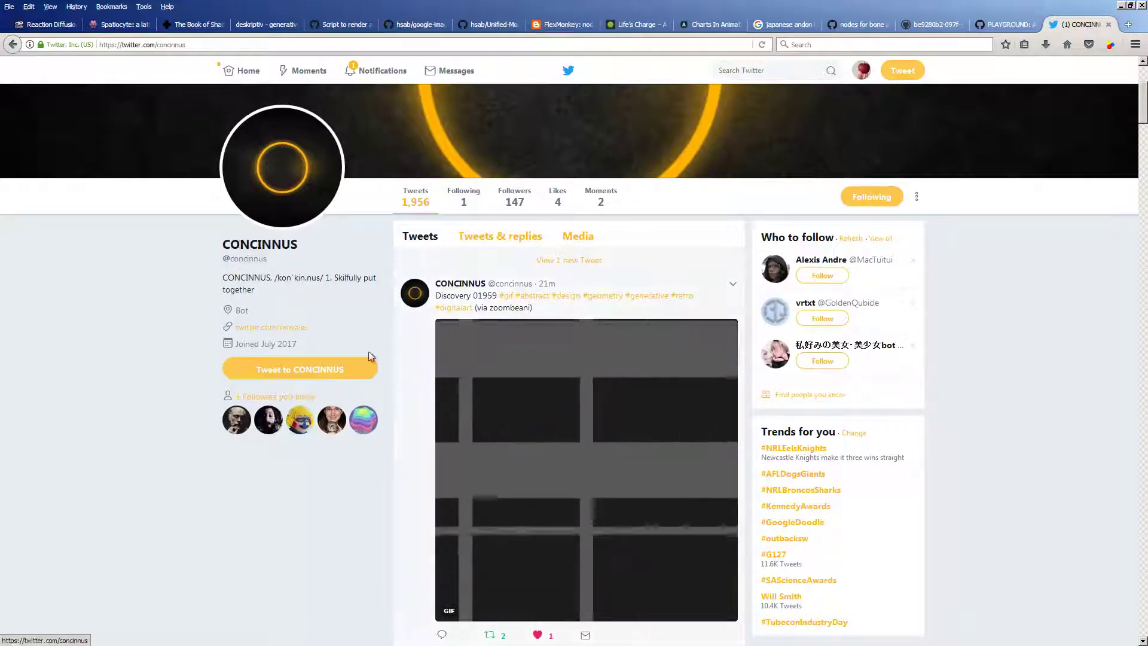
- Examine the looping grid GIF in the Discovery 01959 post on the CONCINNUS Twitter page
scroll(511, 381, down, 2)
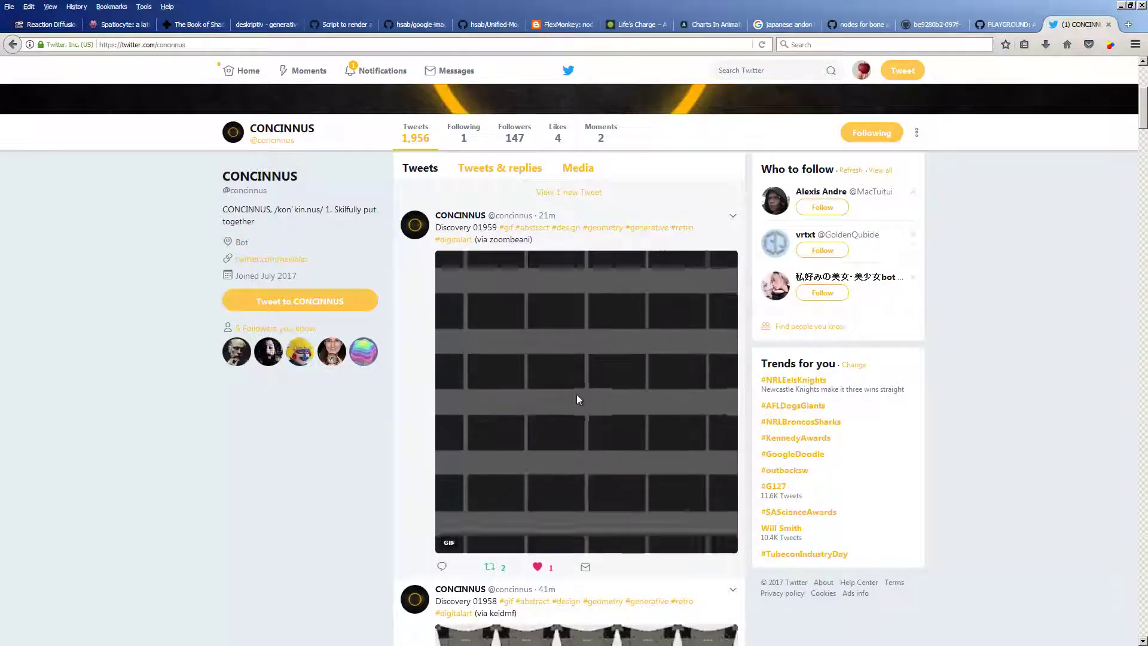
scroll(578, 393, down, 2)
scroll(550, 335, up, 2)
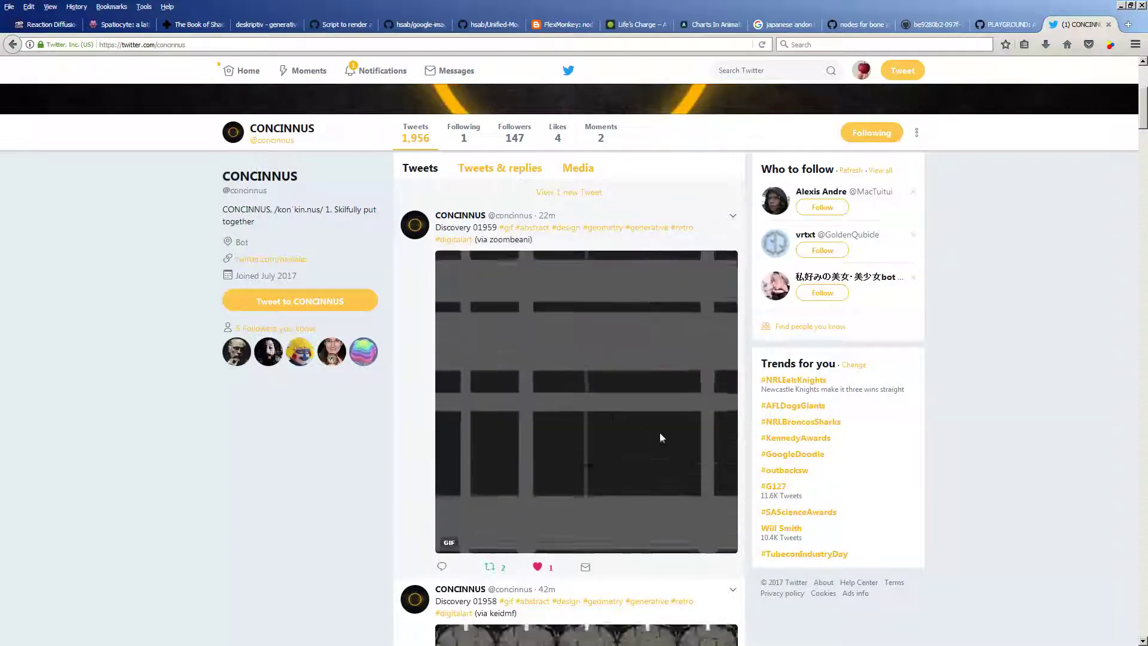
scroll(611, 412, down, 2)
scroll(611, 411, up, 2)
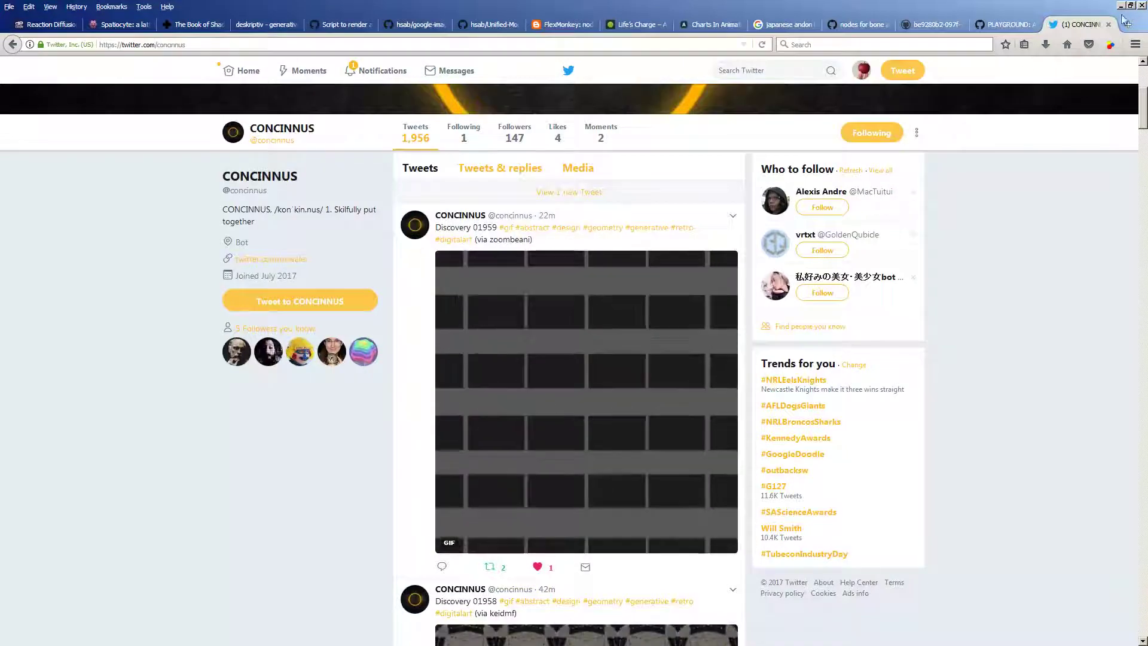
- Switch to Blender and play the Pulsing_Grid animation, with the Plane MK2 part of the node tree in view
key(alt+Tab)
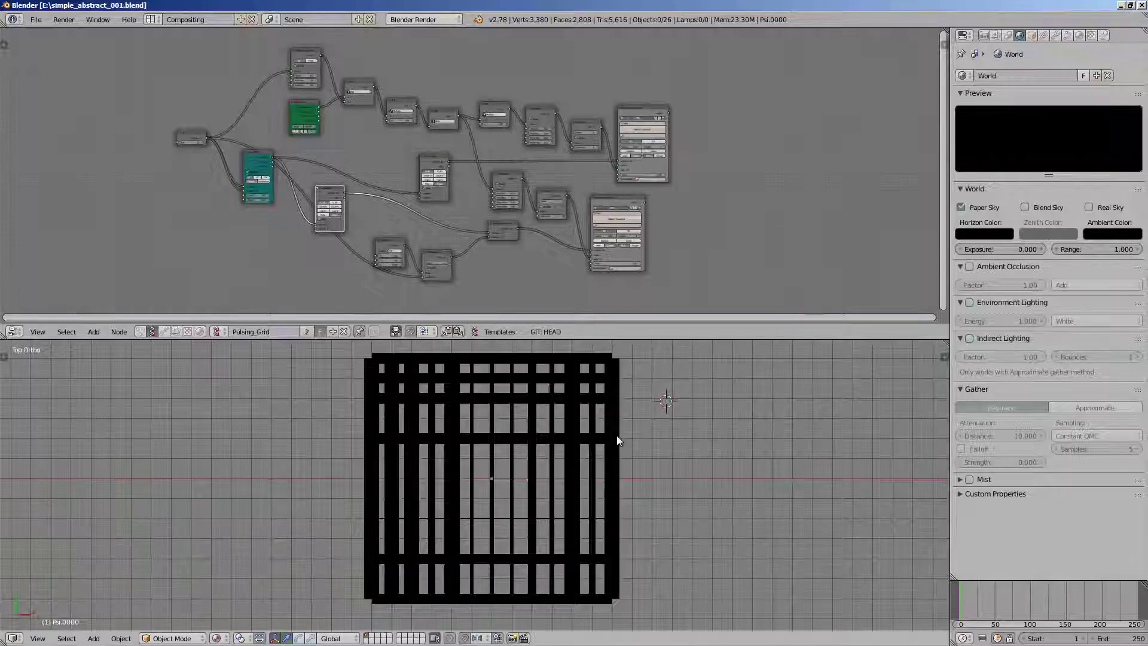
key(alt+a)
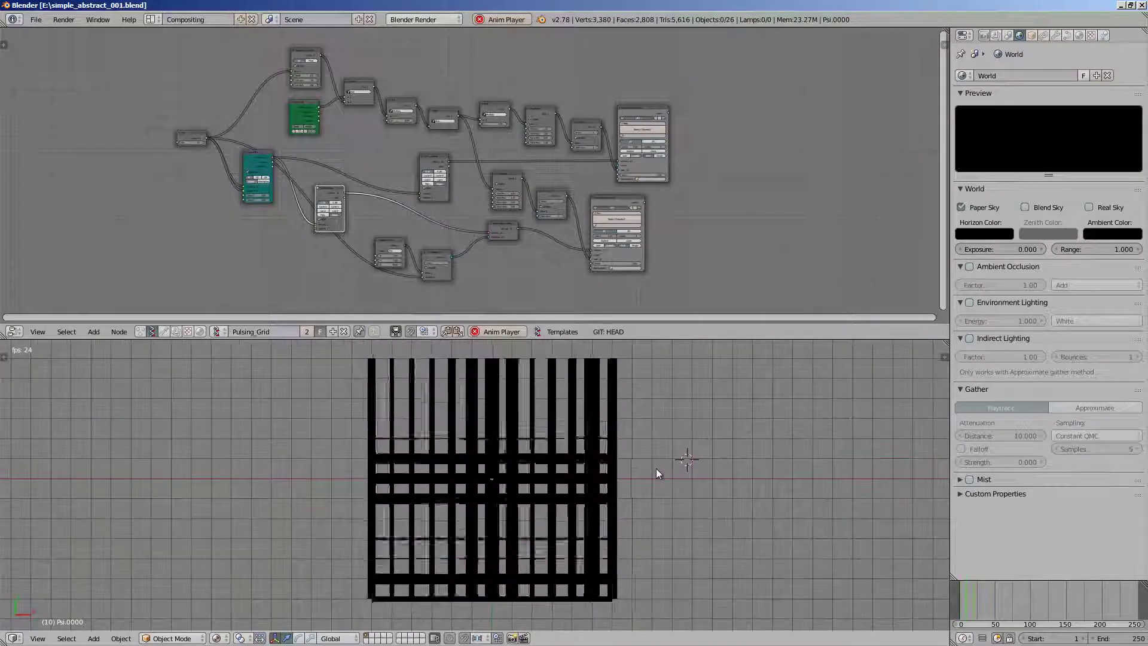
scroll(223, 230, up, 3)
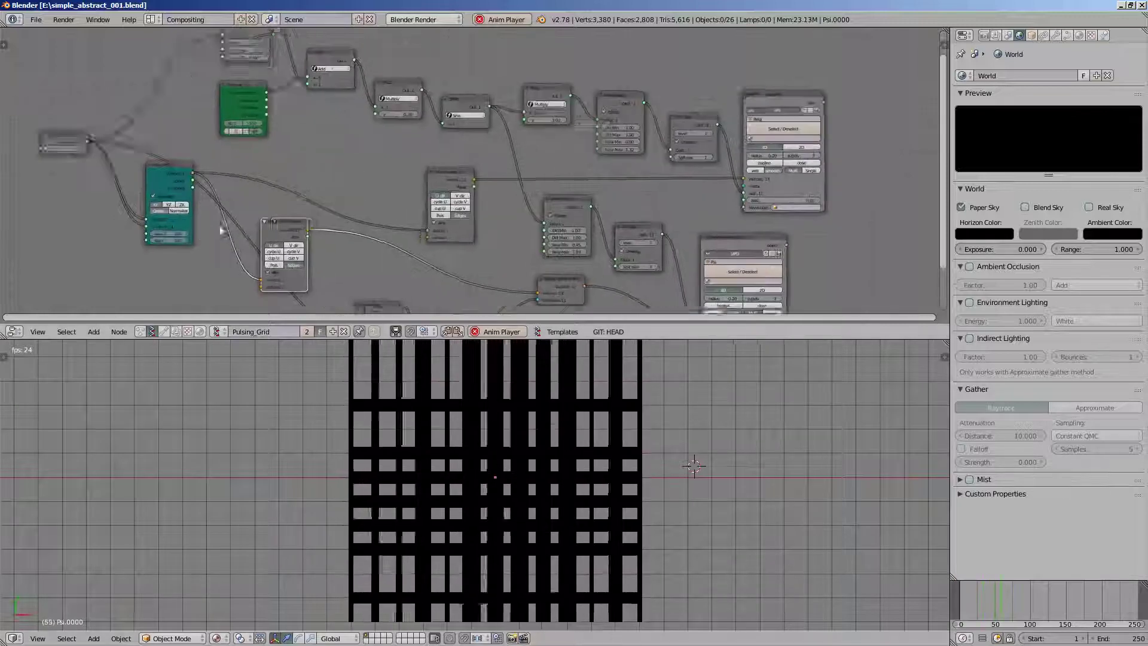
middle_drag(223, 231, 330, 232)
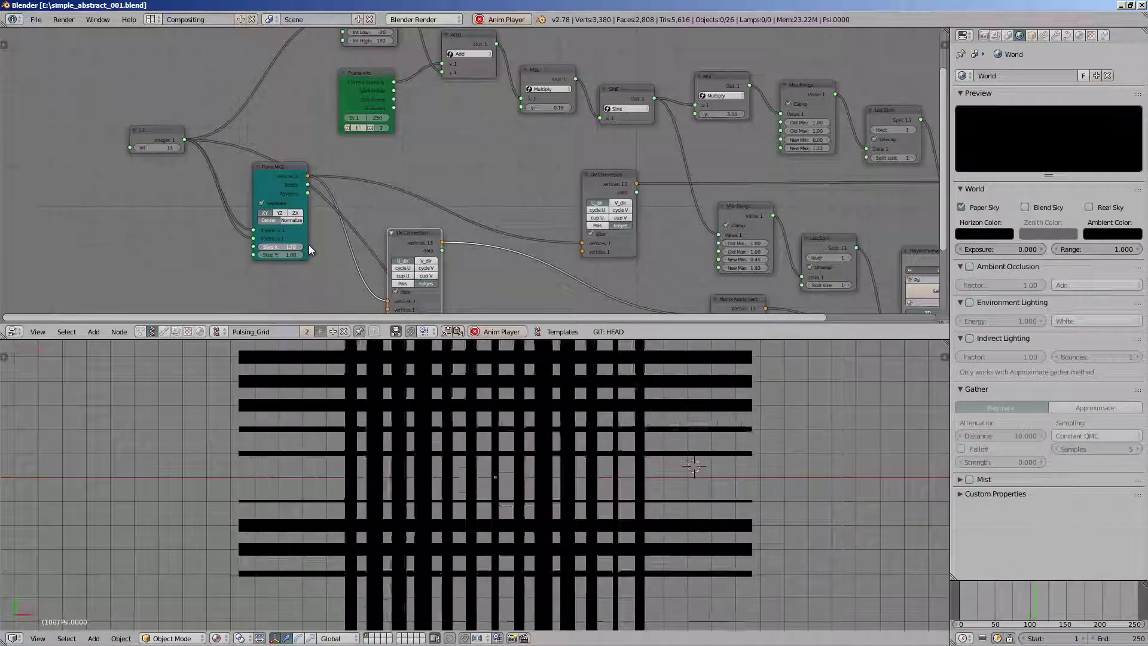
- Set the Plane MK2 node's Step X to 1.72 and Step Y to 1.12, and stop the animation playback
click(458, 541)
scroll(458, 541, down, 1)
mouse_move(271, 247)
mouse_down()
mouse_move(303, 256)
mouse_move(290, 258)
mouse_up()
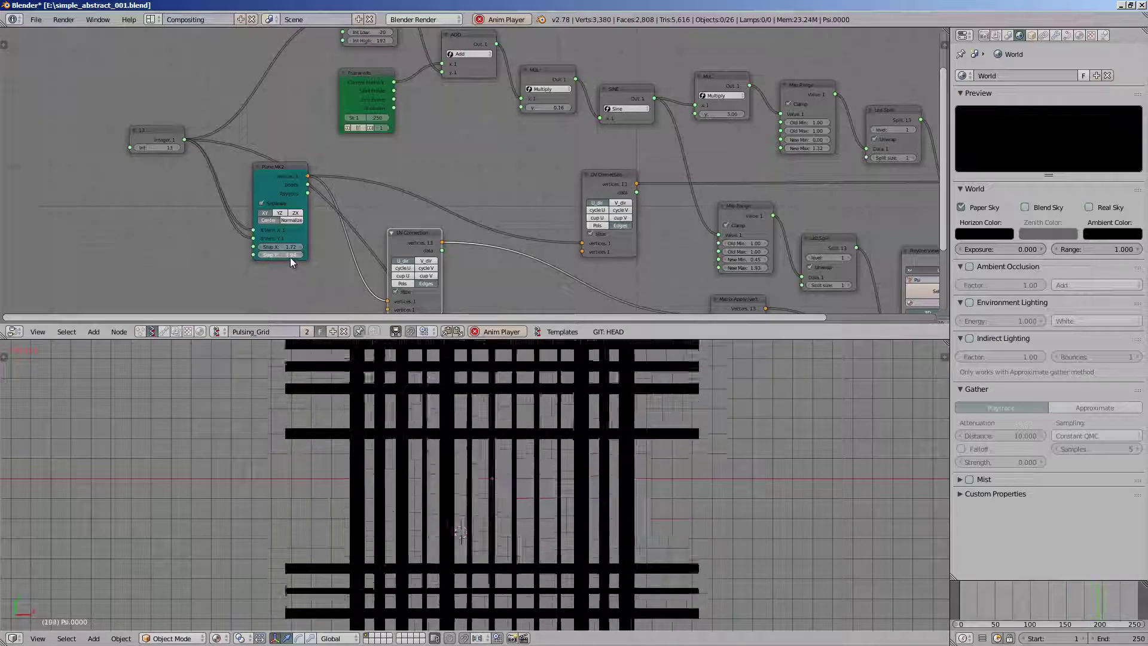
scroll(157, 196, up, 2)
middle_drag(252, 190, 254, 219)
drag(252, 206, 218, 206)
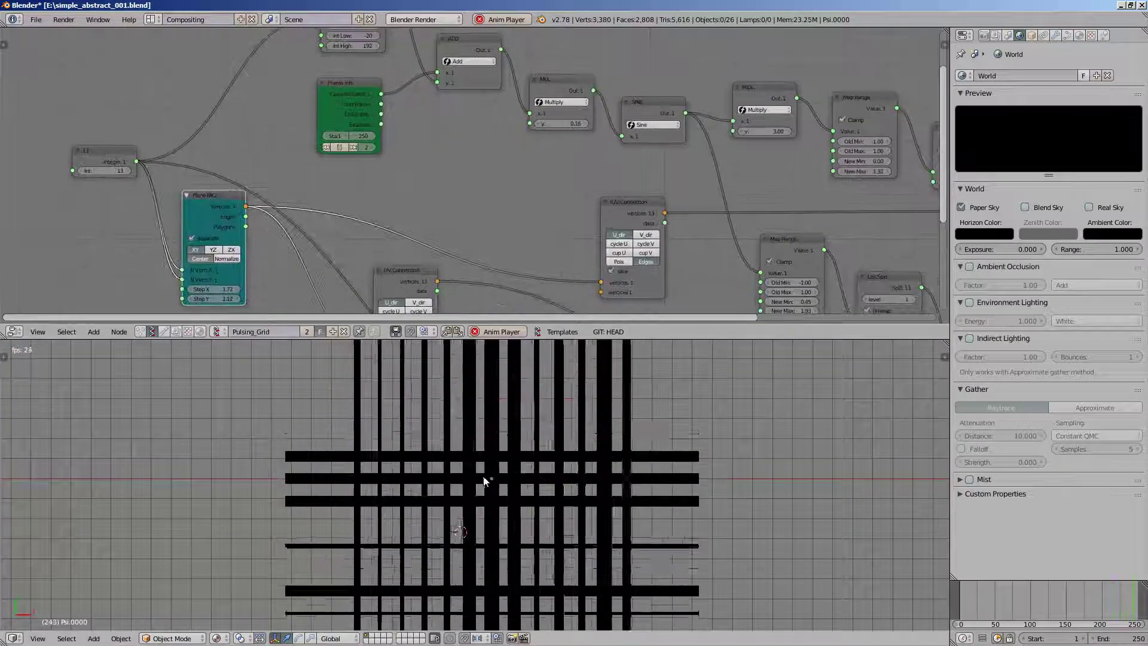
scroll(514, 478, down, 3)
scroll(556, 472, up, 2)
click(567, 465)
scroll(658, 475, down, 1)
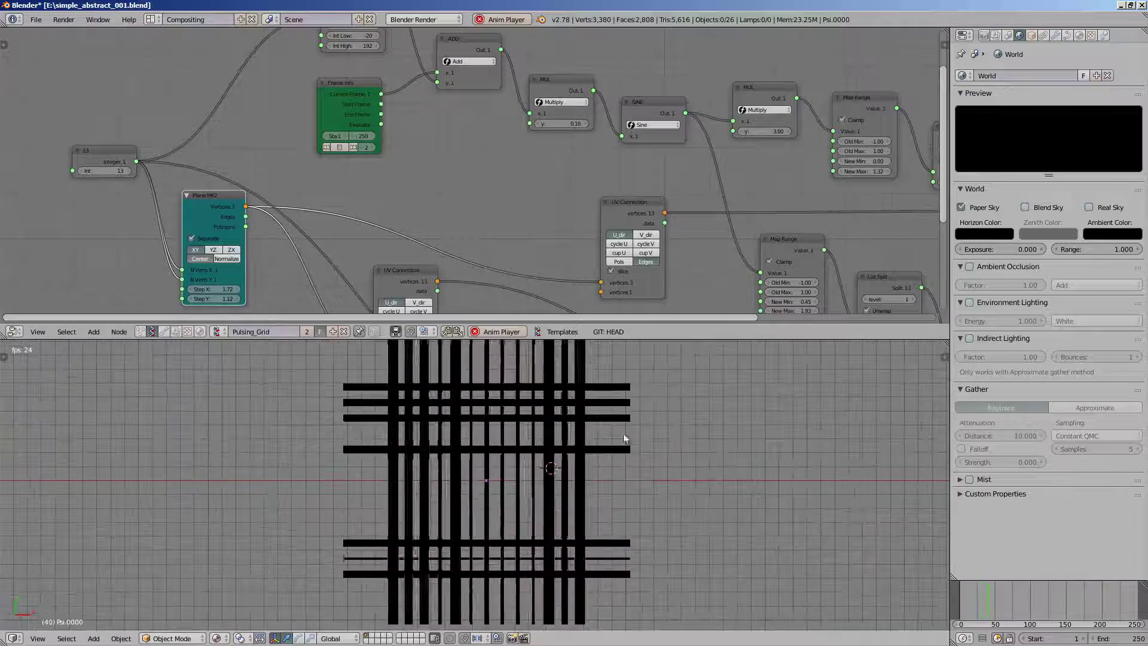
key(Escape)
- Try 25 in the integer node that feeds Plane MK2, and settle on a value of 5
middle_drag(148, 179, 201, 147)
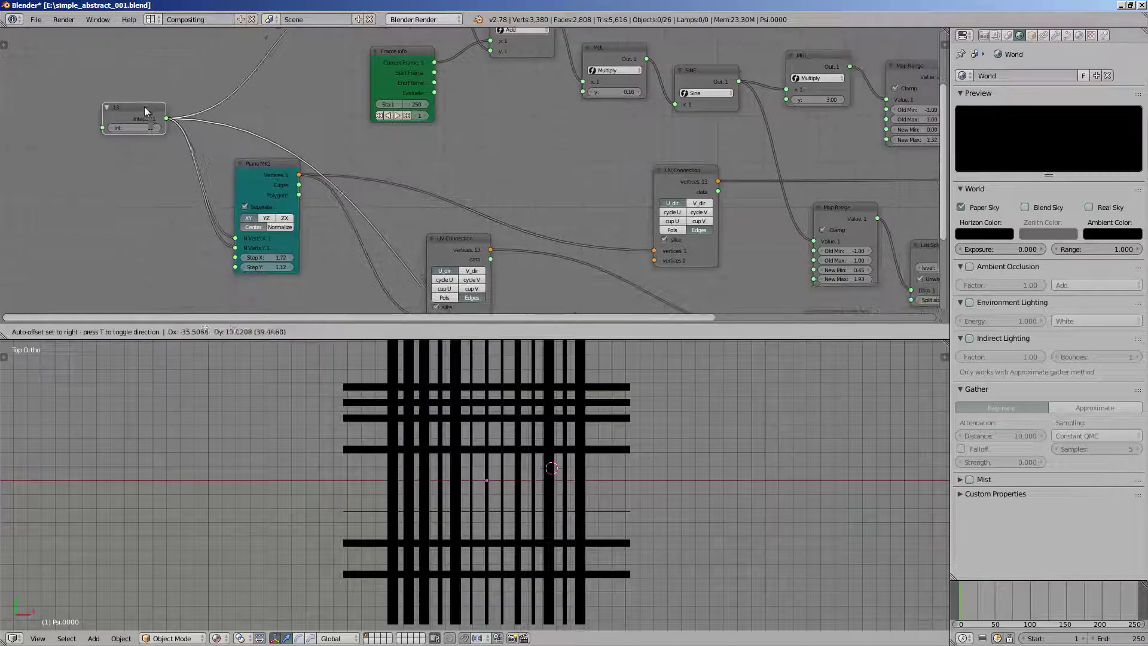
drag(154, 125, 191, 126)
scroll(341, 370, down, 1)
click(359, 400)
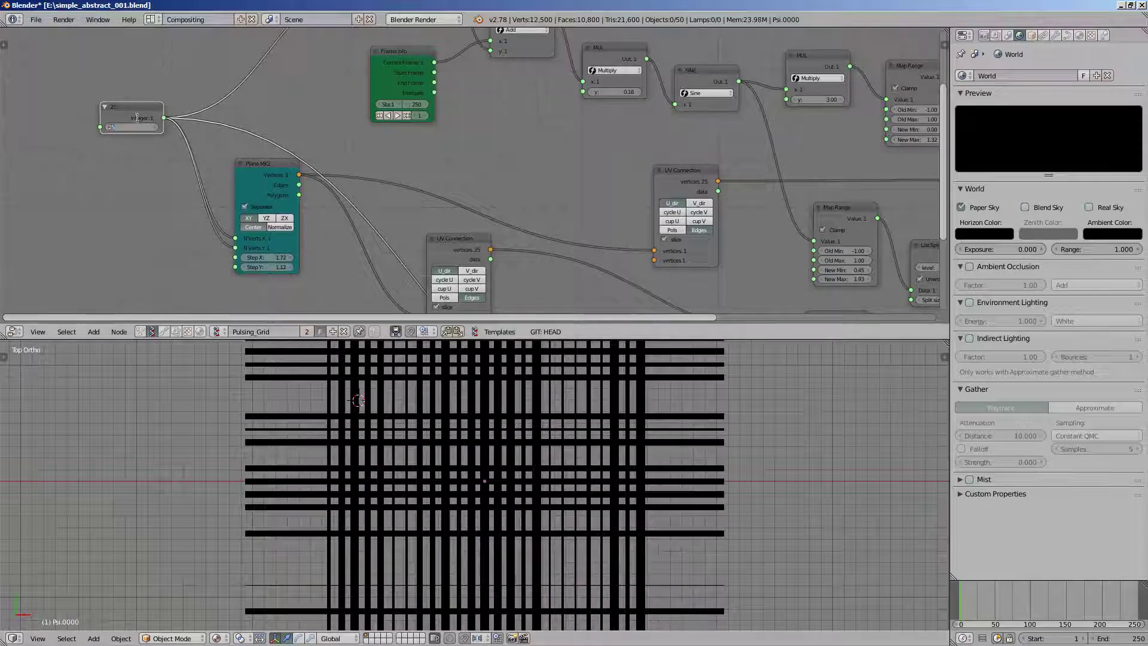
text(5)
key(Return)
- Preview the grid animation in the 3D view, stop playback, and save the blend file
scroll(442, 415, up, 3)
key(alt+a)
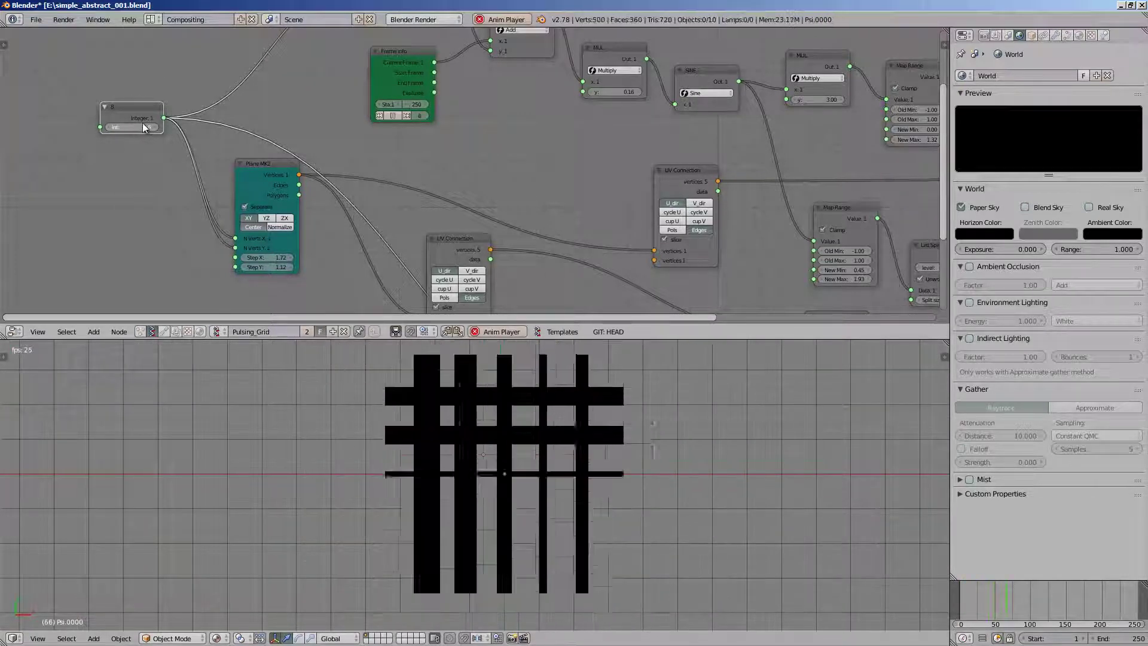
click(571, 468)
key(Escape)
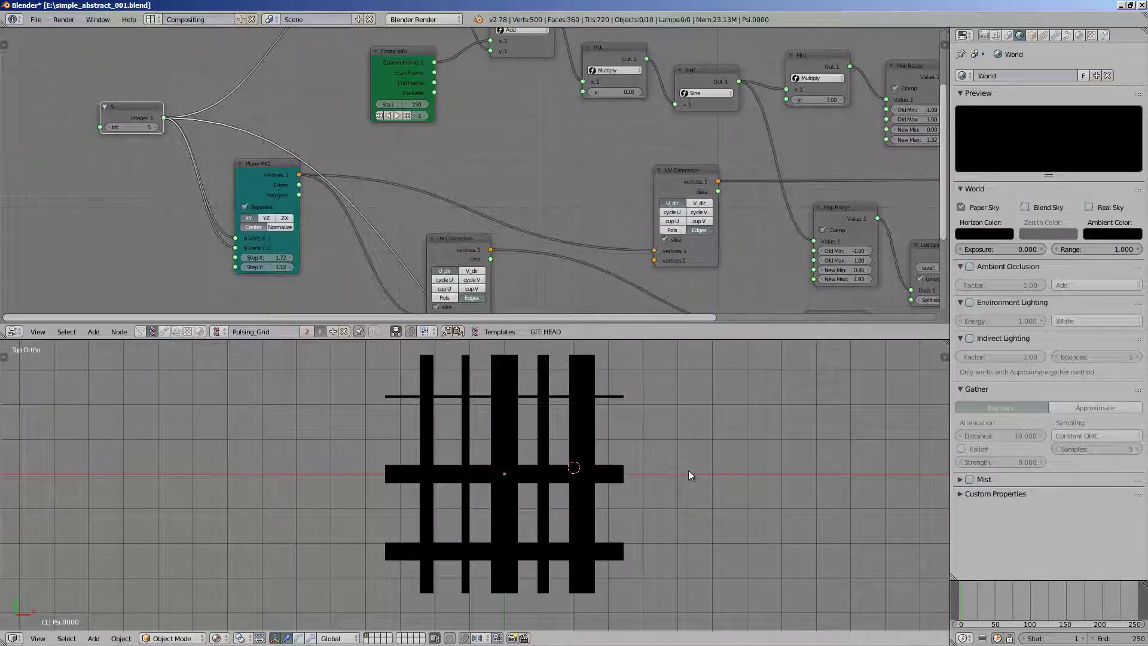
key(ctrl+s)
- Examine the node chain from Frame Info through Add, Multiply and Sine to the Map Range nodes
middle_drag(420, 182, 376, 236)
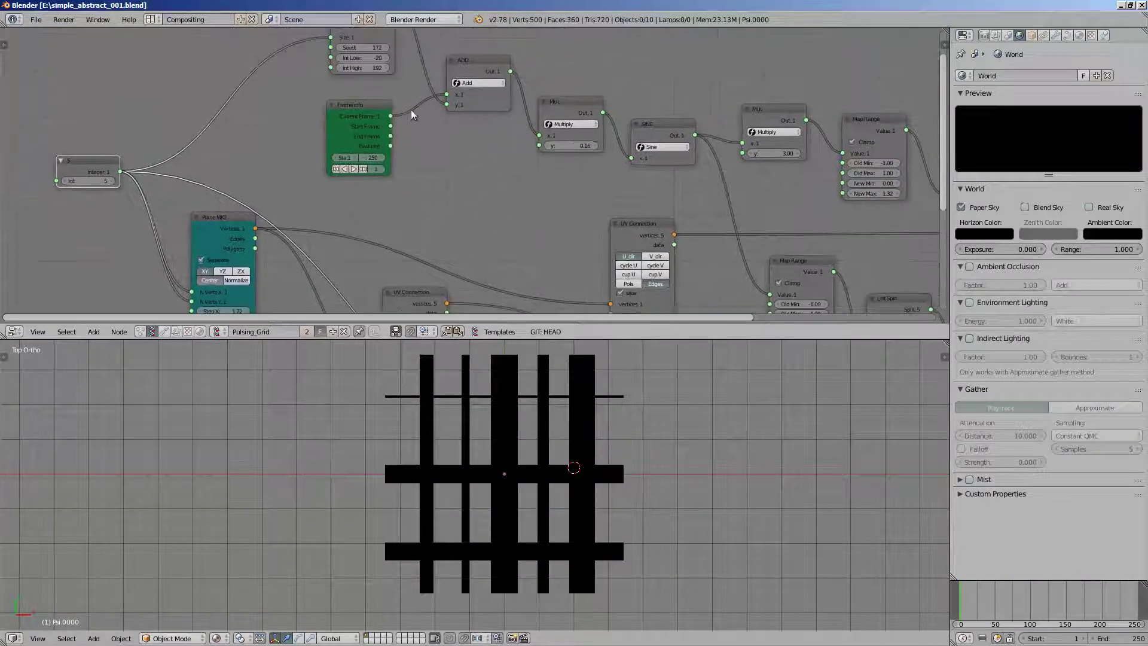
middle_drag(513, 134, 416, 199)
scroll(518, 218, up, 4)
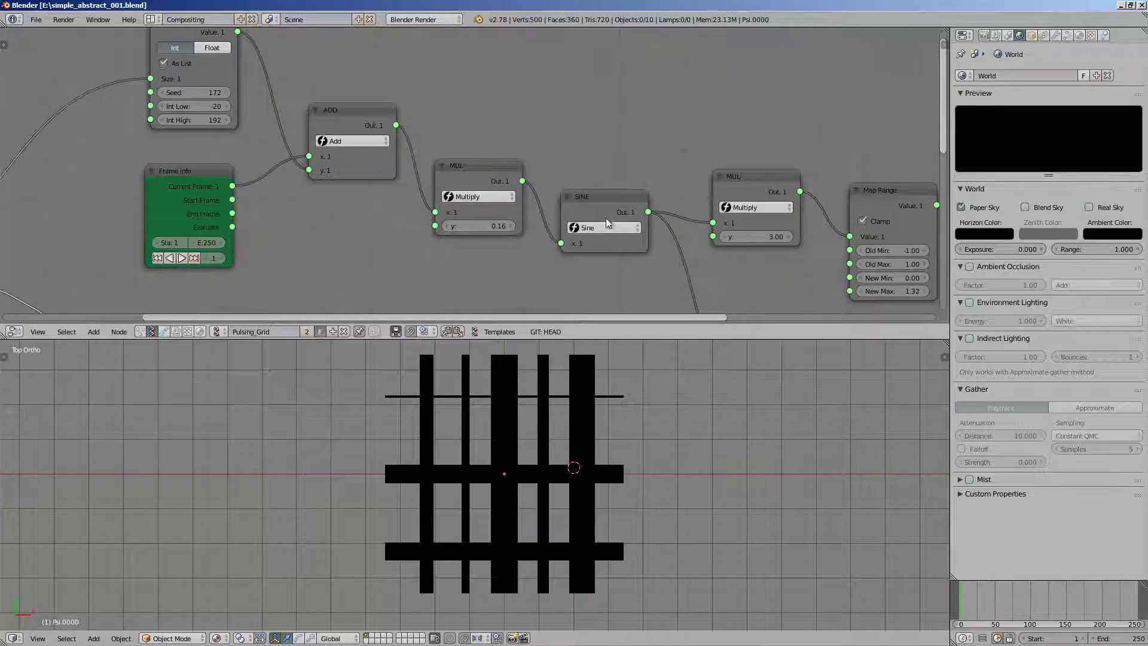
scroll(606, 223, down, 2)
middle_drag(725, 311, 724, 268)
shift+scroll(776, 302, down, 2)
scroll(776, 302, down, 1)
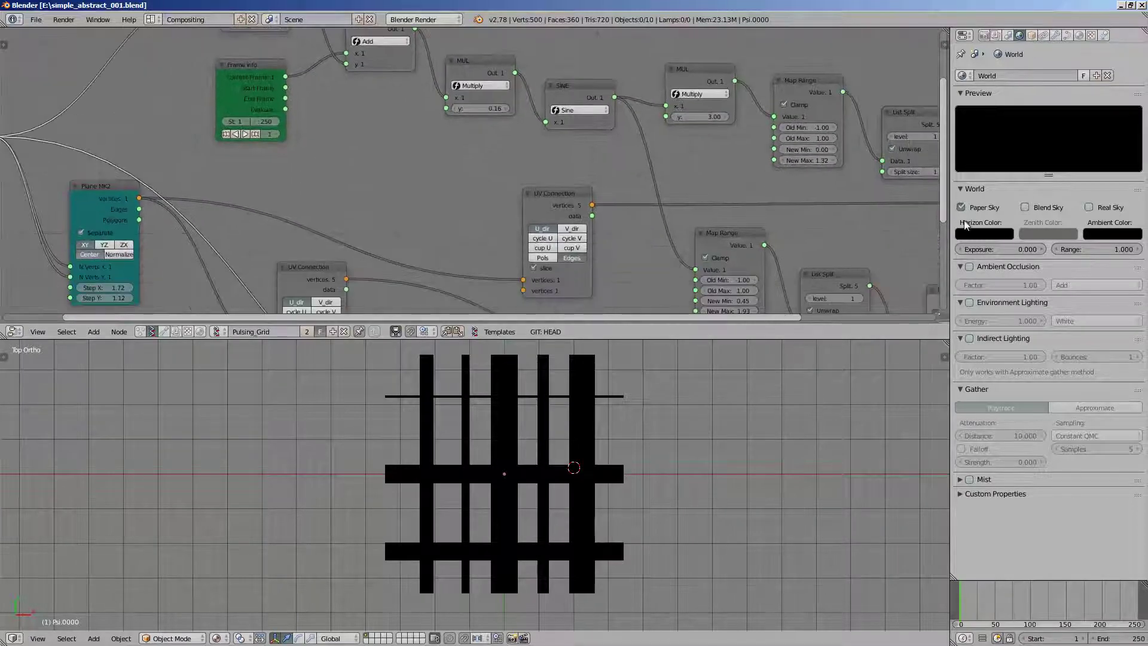
- Move the Plane MK2 node and the integer node away from the UV Connection nodes
middle_drag(300, 273, 353, 197)
drag(169, 109, 118, 200)
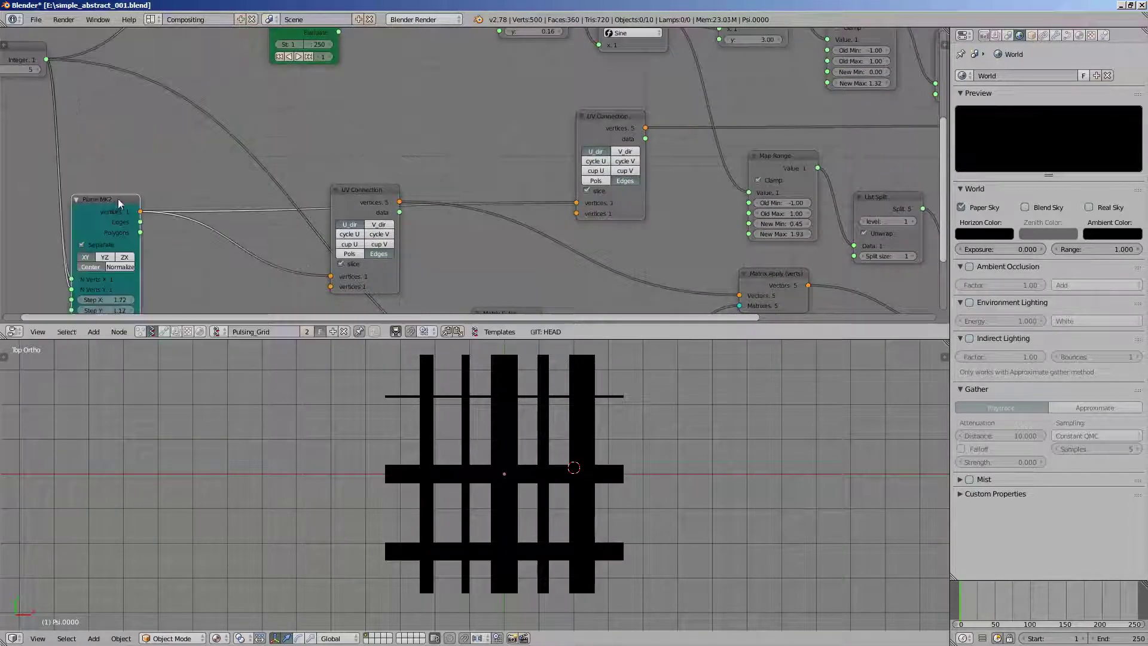
middle_drag(168, 194, 245, 168)
scroll(180, 173, down, 2)
middle_drag(181, 149, 237, 149)
drag(205, 45, 48, 69)
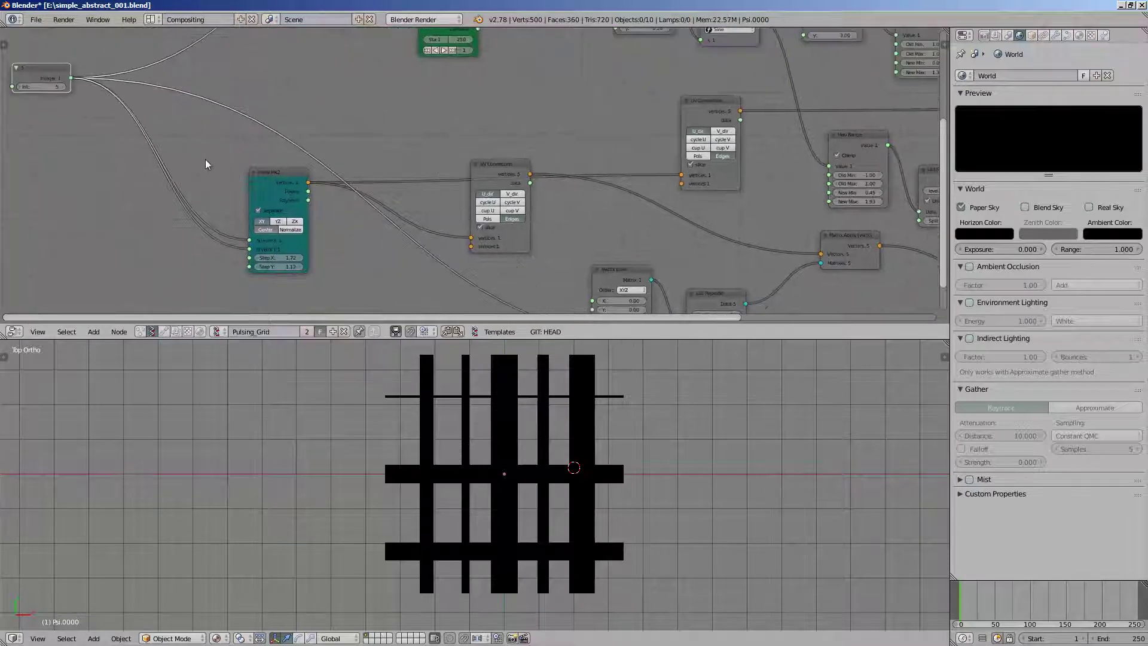
drag(262, 176, 203, 155)
- Spread the integer, Plane MK2 and lower UV Connection nodes further apart to clear space between them
middle_drag(43, 89, 184, 135)
scroll(184, 135, up, 2)
drag(181, 114, 942, 64)
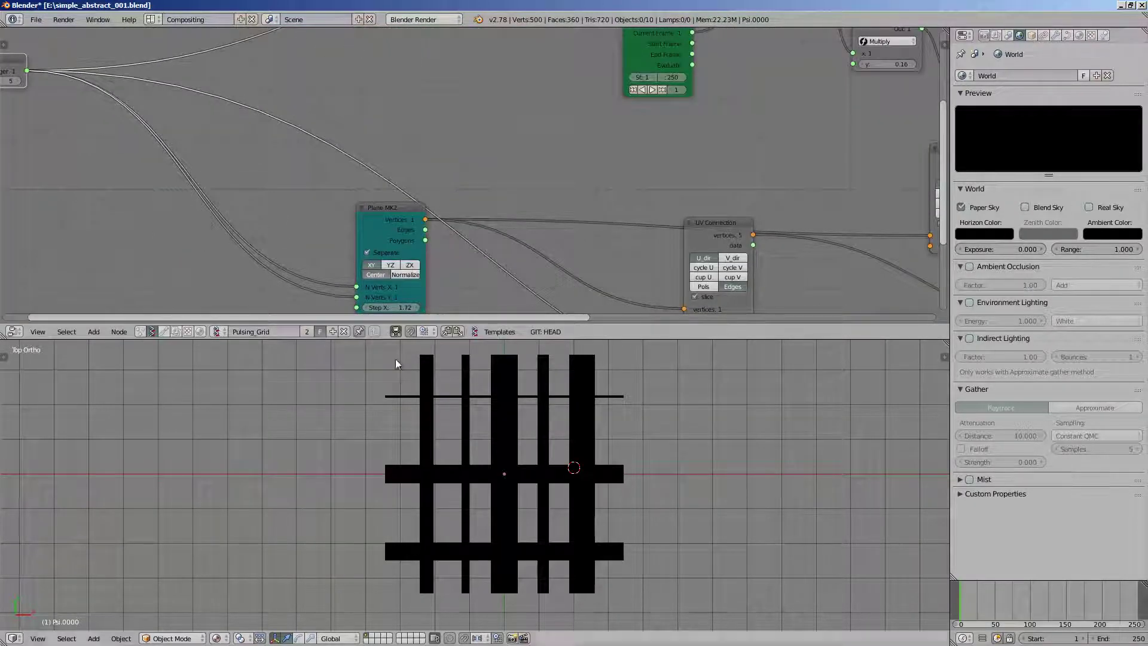
middle_drag(420, 190, 453, 95)
drag(423, 117, 346, 140)
scroll(352, 139, up, 2)
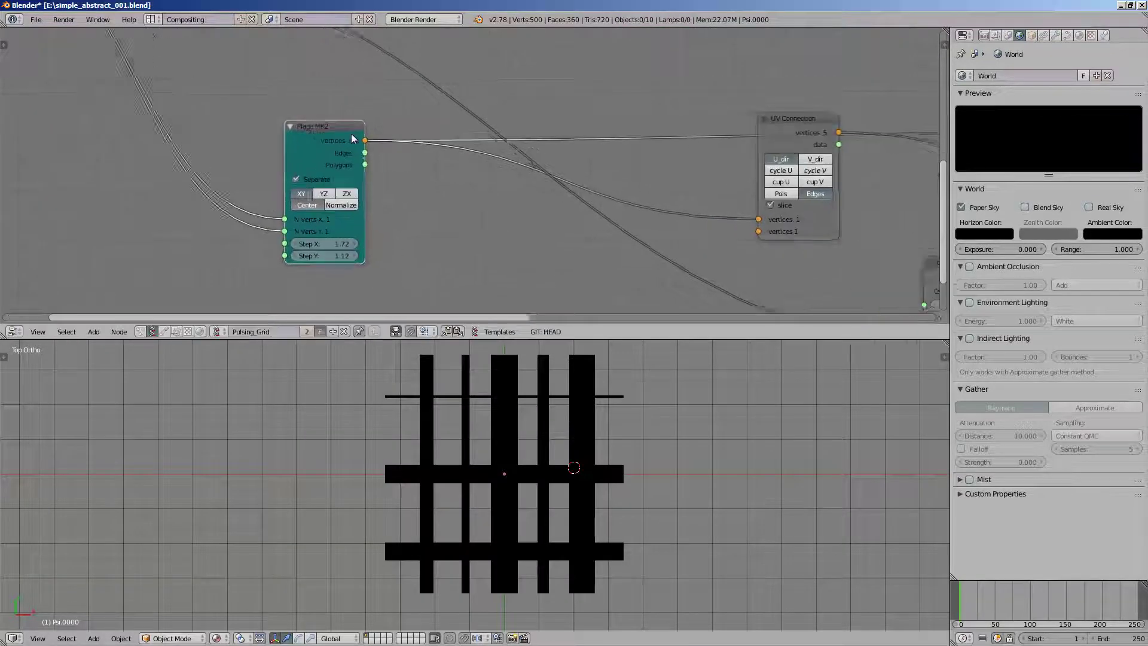
middle_drag(442, 147, 377, 146)
drag(736, 130, 717, 73)
middle_drag(493, 211, 630, 205)
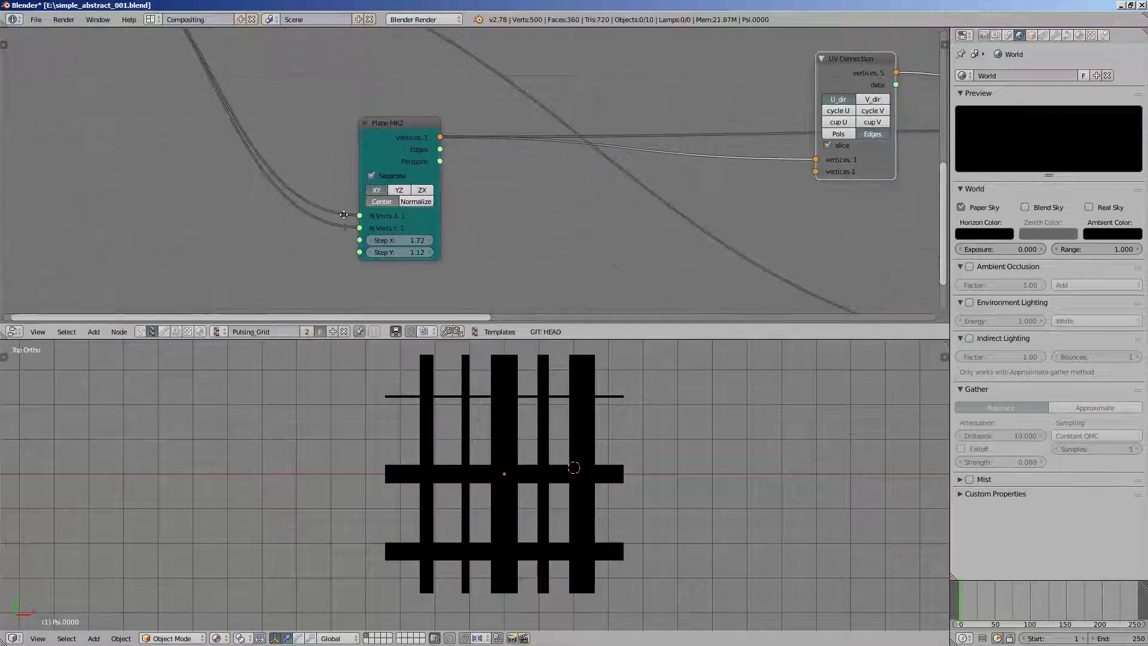
- Sketch a small freehand grid of crossing lines below and beside the Plane MK2 node as an annotation
middle_drag(253, 266, 380, 177)
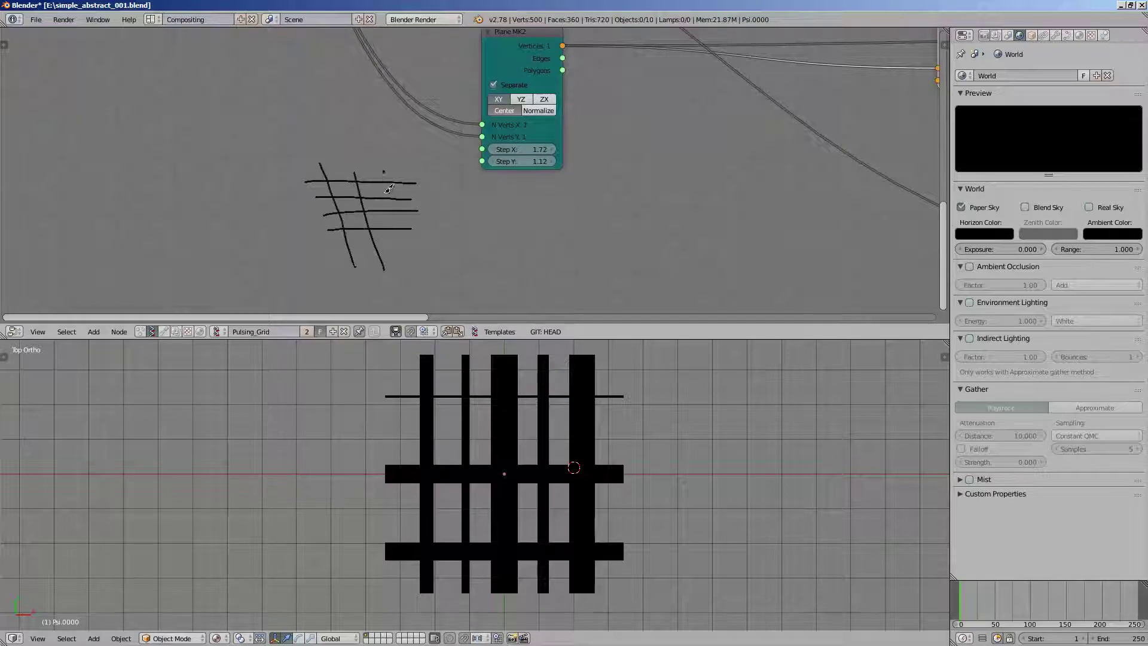
middle_drag(366, 196, 299, 238)
middle_drag(497, 180, 374, 195)
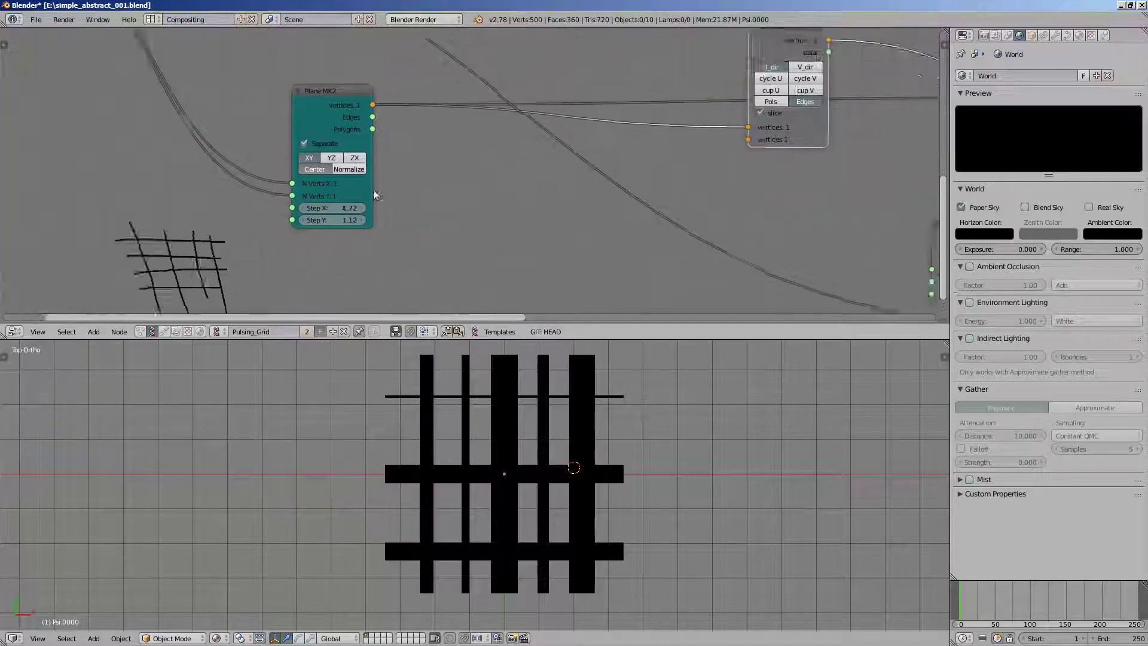
- Stack the two UV Connection nodes one above the other, to the right of Plane MK2
scroll(541, 148, down, 1)
middle_drag(542, 148, 333, 198)
scroll(333, 197, up, 1)
drag(571, 91, 535, 181)
scroll(800, 85, down, 2)
drag(801, 86, 476, 94)
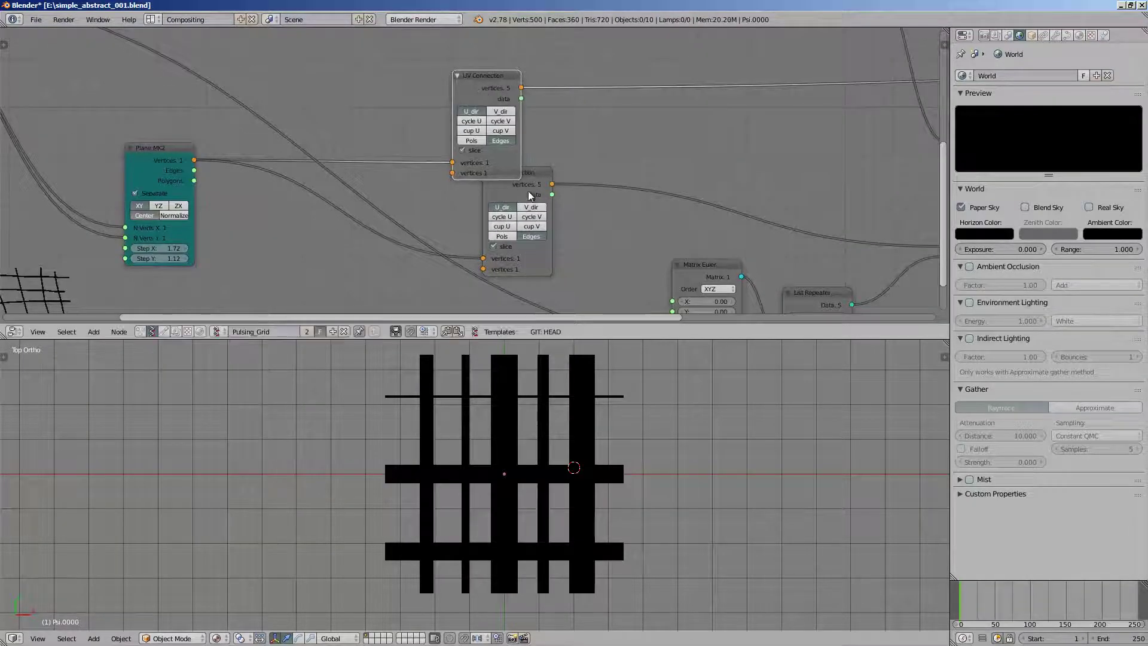
drag(532, 180, 512, 205)
- Nudge Plane MK2 toward the UV Connection nodes and enlarge the node editor area vertically
middle_drag(400, 199, 437, 195)
mouse_move(212, 154)
mouse_down()
mouse_move(300, 178)
mouse_move(228, 152)
mouse_up()
scroll(279, 199, up, 2)
scroll(574, 157, down, 2)
middle_drag(682, 157, 451, 153)
scroll(524, 275, down, 1)
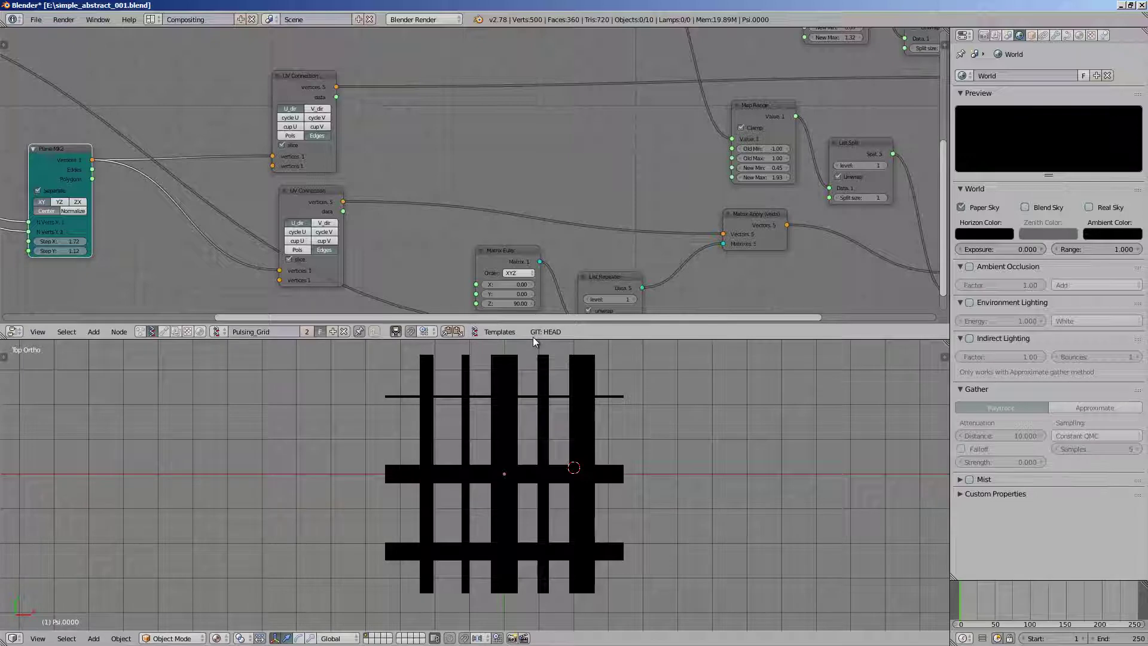
drag(529, 339, 529, 389)
middle_drag(518, 354, 484, 331)
- Fine-tune the positions of the two stacked UV Connection nodes
drag(259, 82, 266, 76)
scroll(281, 114, up, 1)
middle_drag(281, 114, 394, 127)
scroll(394, 128, up, 1)
drag(376, 217, 382, 219)
scroll(366, 130, down, 1)
scroll(570, 198, down, 1)
middle_drag(572, 200, 490, 174)
- Move Matrix Apply, Matrix Euler and List Repeater closer to the UV Connection nodes, and set Matrix Euler's Z rotation to 90
drag(755, 226, 674, 216)
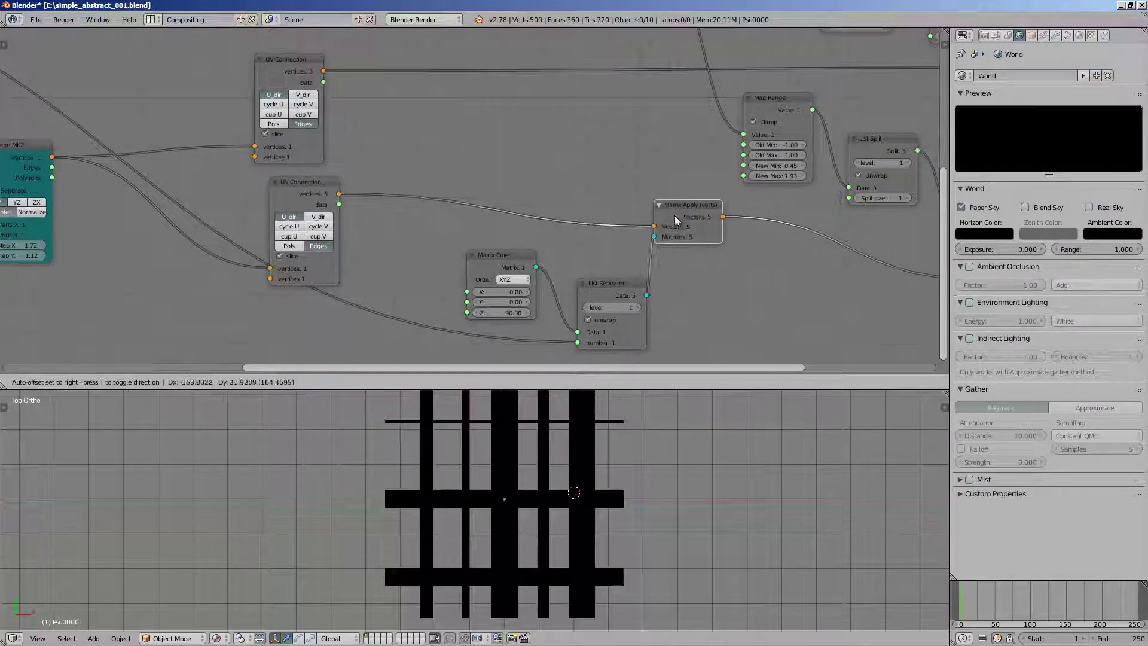
drag(505, 269, 421, 257)
drag(603, 290, 433, 305)
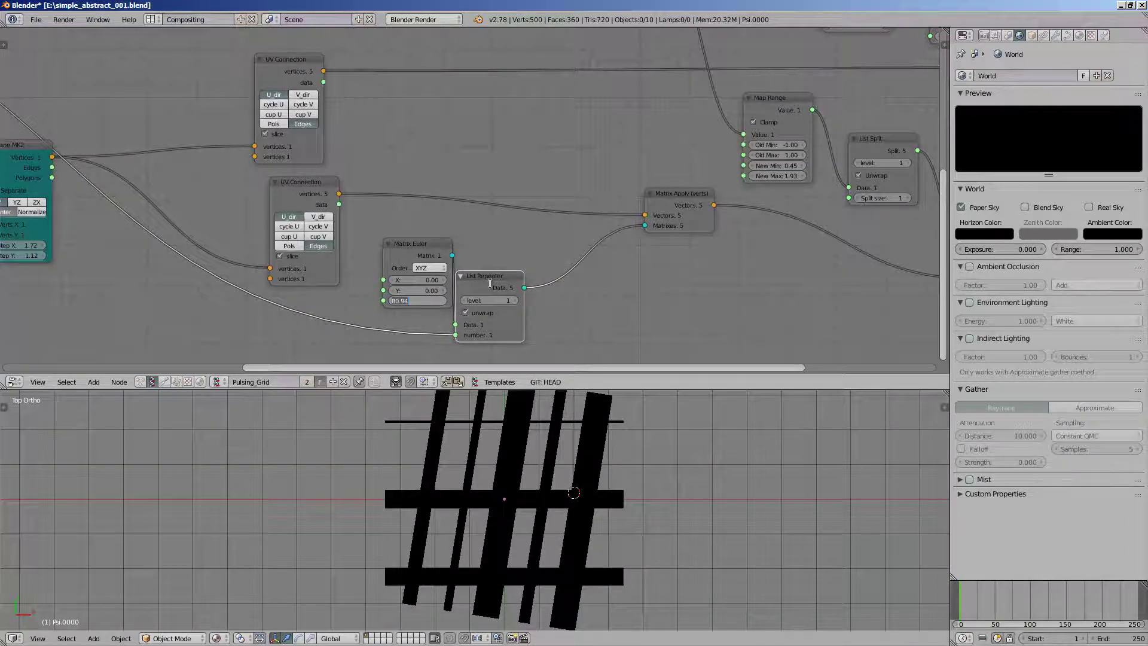
key(Return)
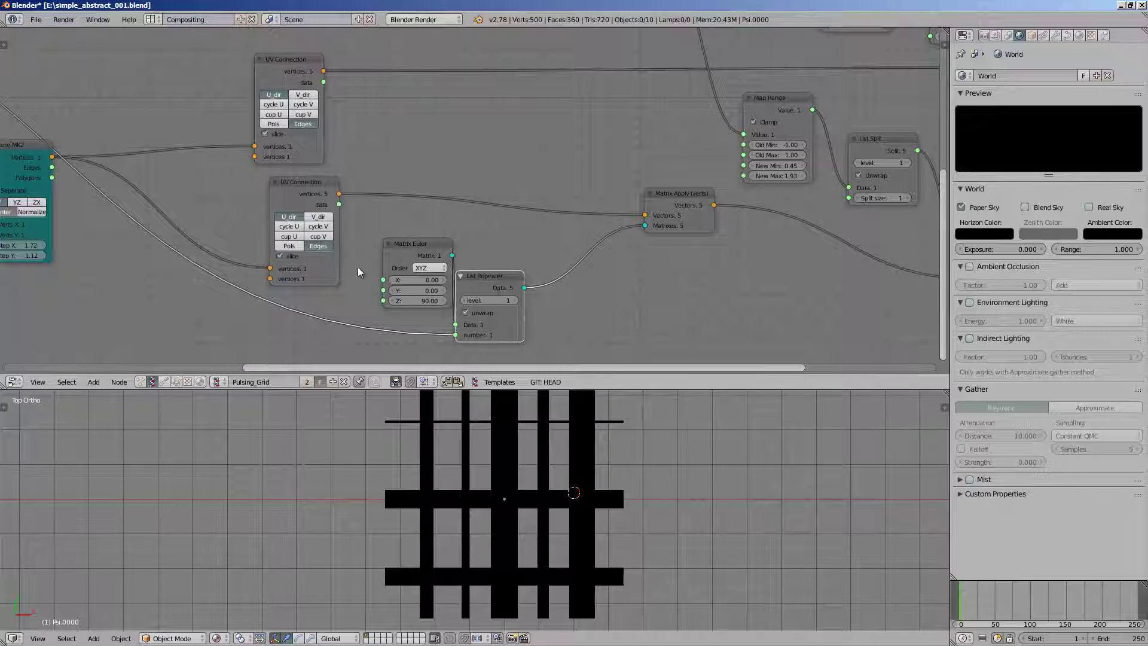
- Sketch a zigzag of horizontal lines and five upright strokes beside the grid in the 3D view
scroll(650, 473, down, 2)
shift+middle_drag(650, 473, 487, 460)
scroll(486, 460, up, 2)
scroll(486, 460, down, 1)
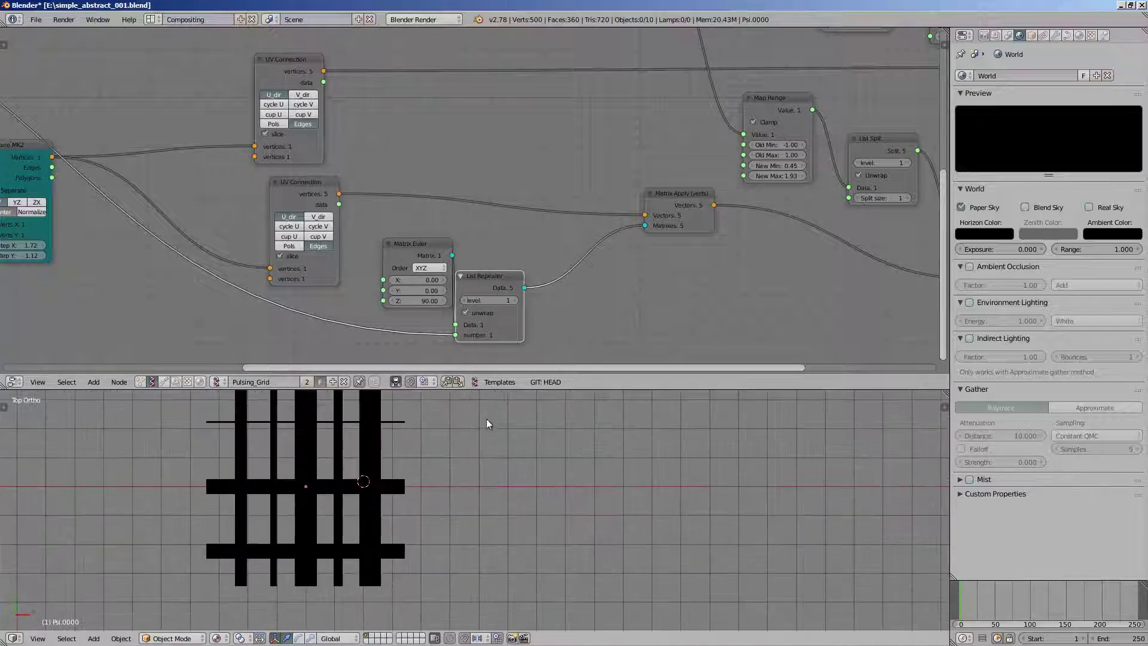
scroll(505, 428, down, 2)
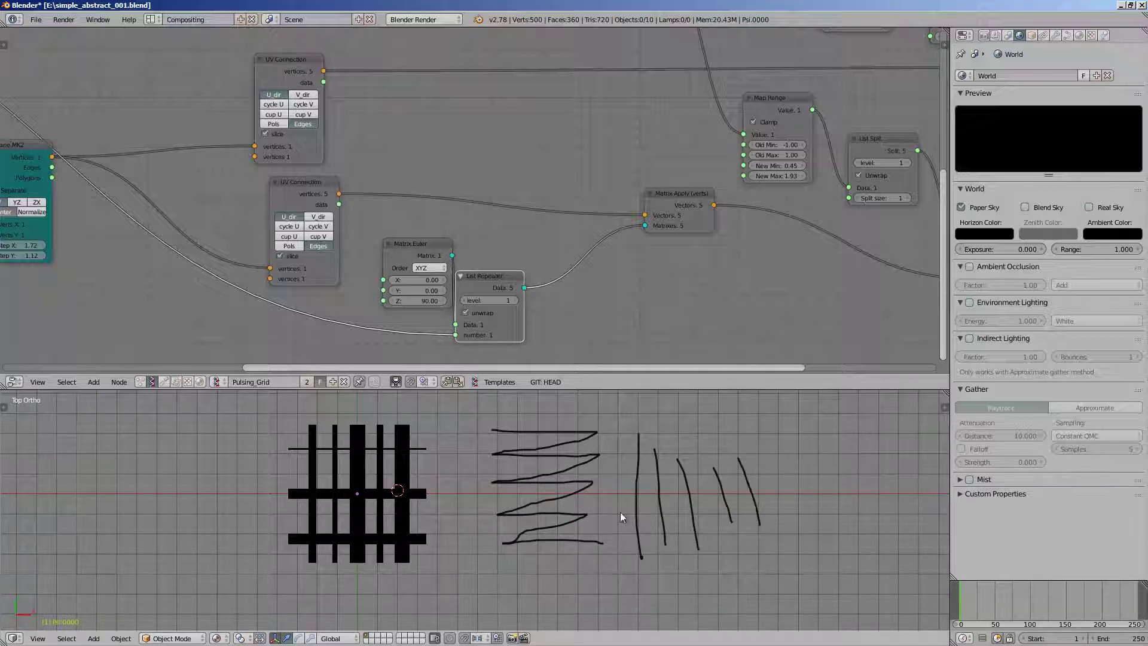
- Add a Viewer Draw node below the Matrix Apply node
scroll(490, 303, down, 1)
key(shift+a)
click(557, 248)
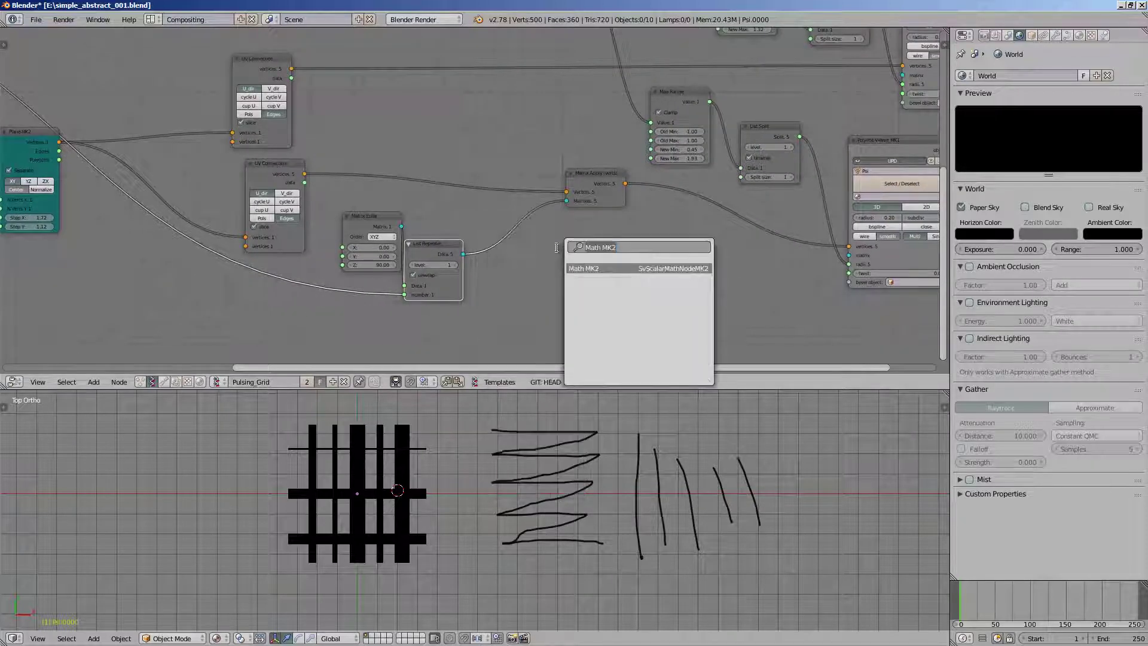
key(Return)
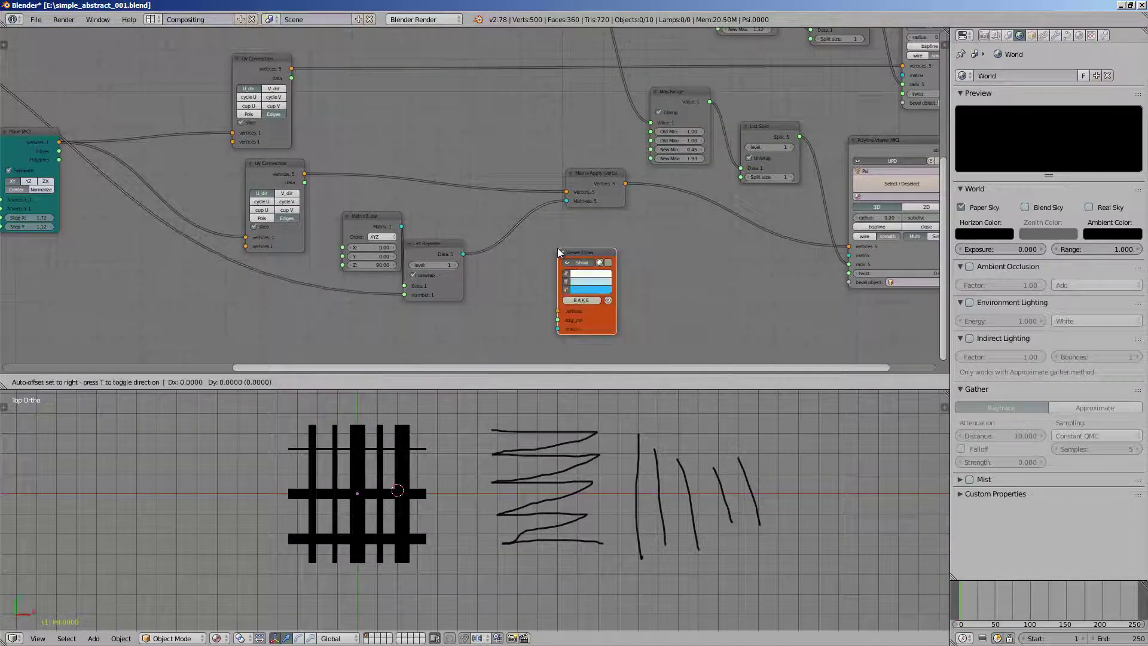
- Connect the upper UV Connection node's vertices and data outputs to Viewer Draw's vertices and edg_pol inputs
drag(286, 67, 308, 57)
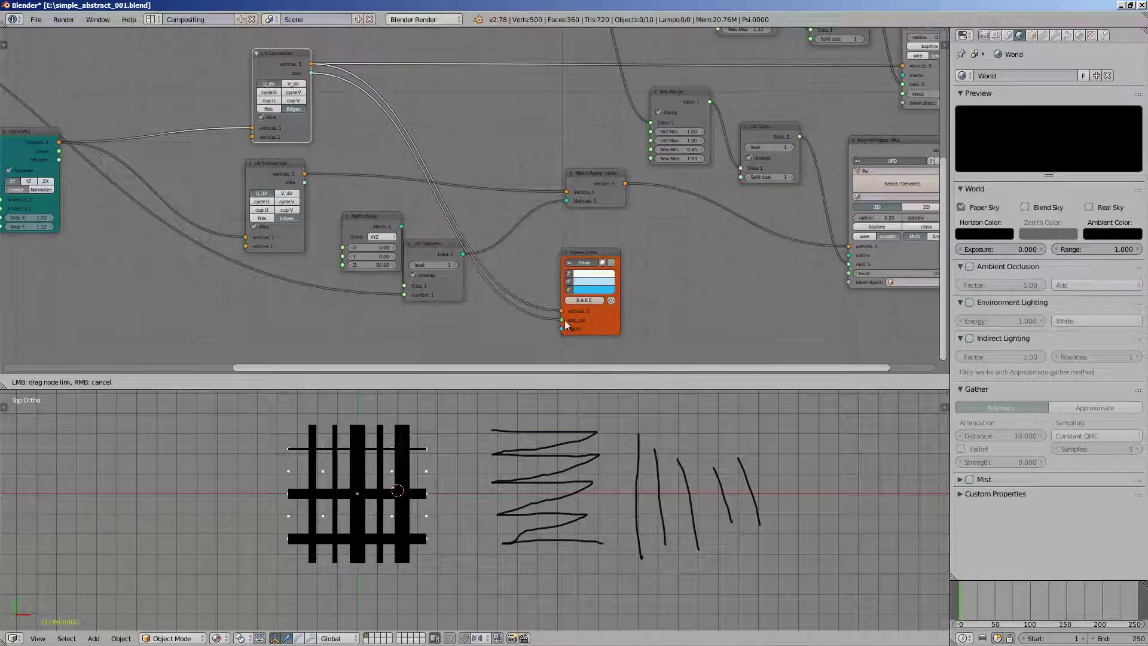
drag(566, 325, 562, 320)
scroll(392, 477, up, 2)
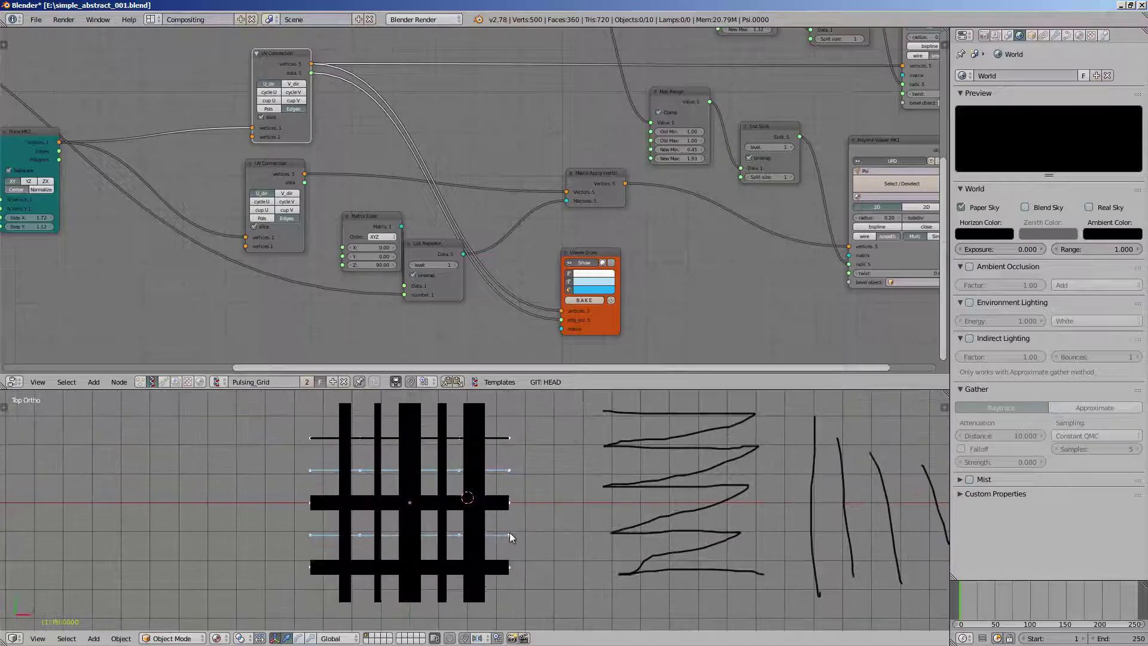
- Select all the grid's tube objects in the 3D view and move them to layer 2
mouse_move(509, 532)
middle_down()
mouse_move(562, 468)
mouse_move(583, 492)
mouse_move(566, 504)
mouse_move(382, 469)
middle_up()
drag(524, 582, 525, 581)
middle_drag(525, 581, 584, 475)
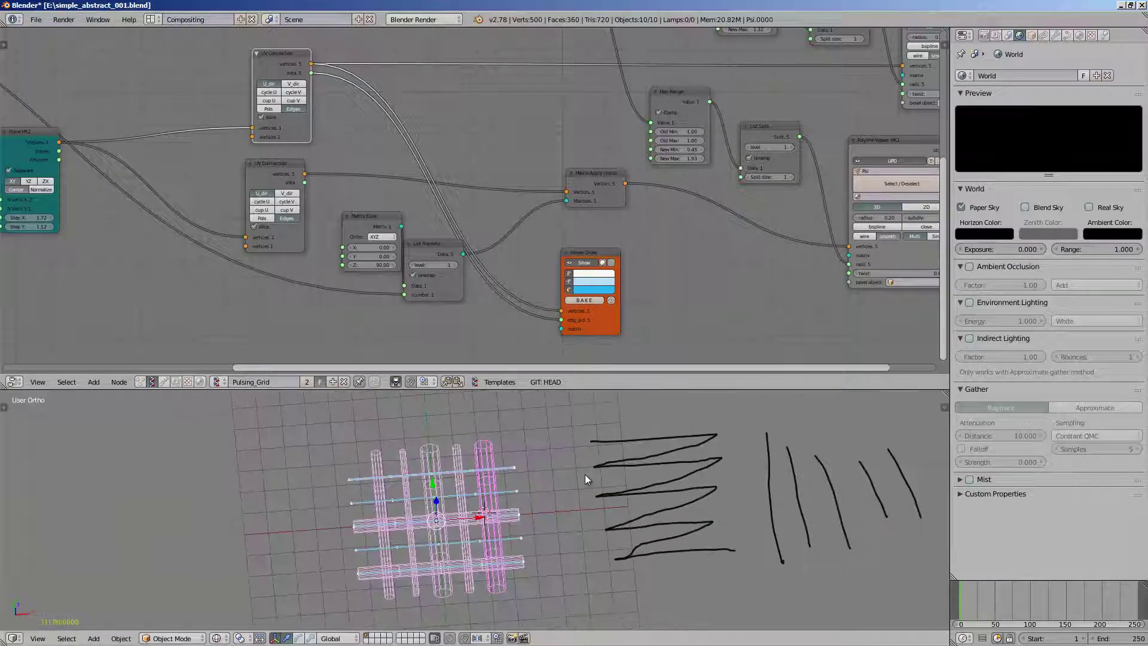
key(m)
key(2)
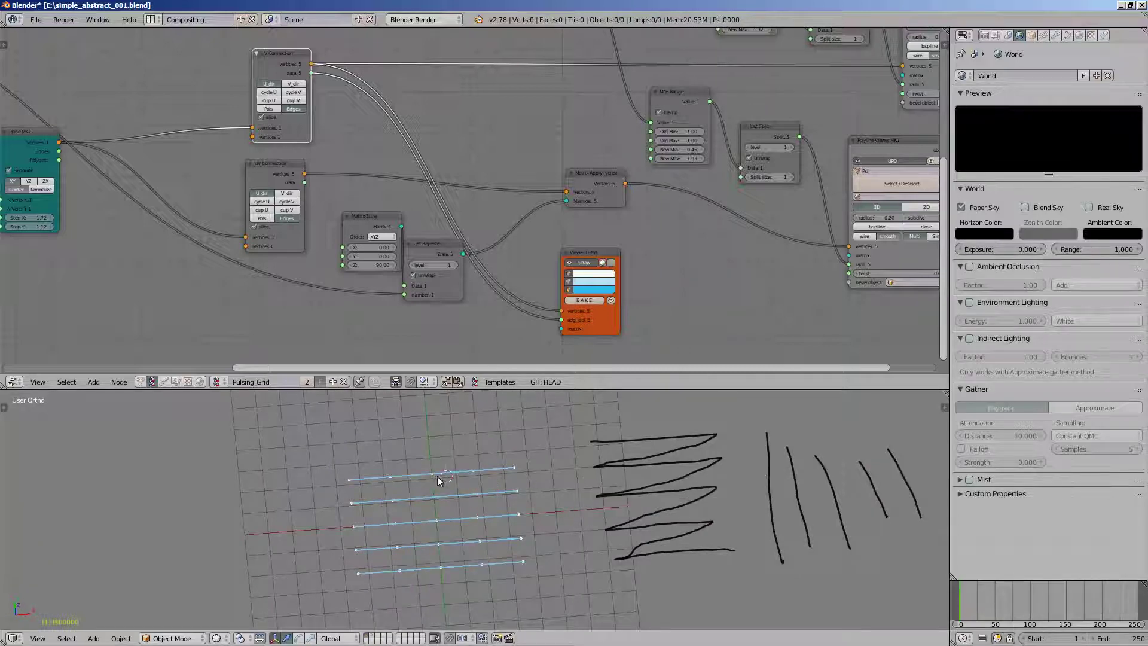
- Set the upper UV Connection node's direction to V_dir and compare its lines with the sketched strokes
mouse_move(439, 480)
middle_down()
mouse_move(386, 534)
mouse_move(462, 500)
middle_up()
middle_drag(570, 472, 652, 461)
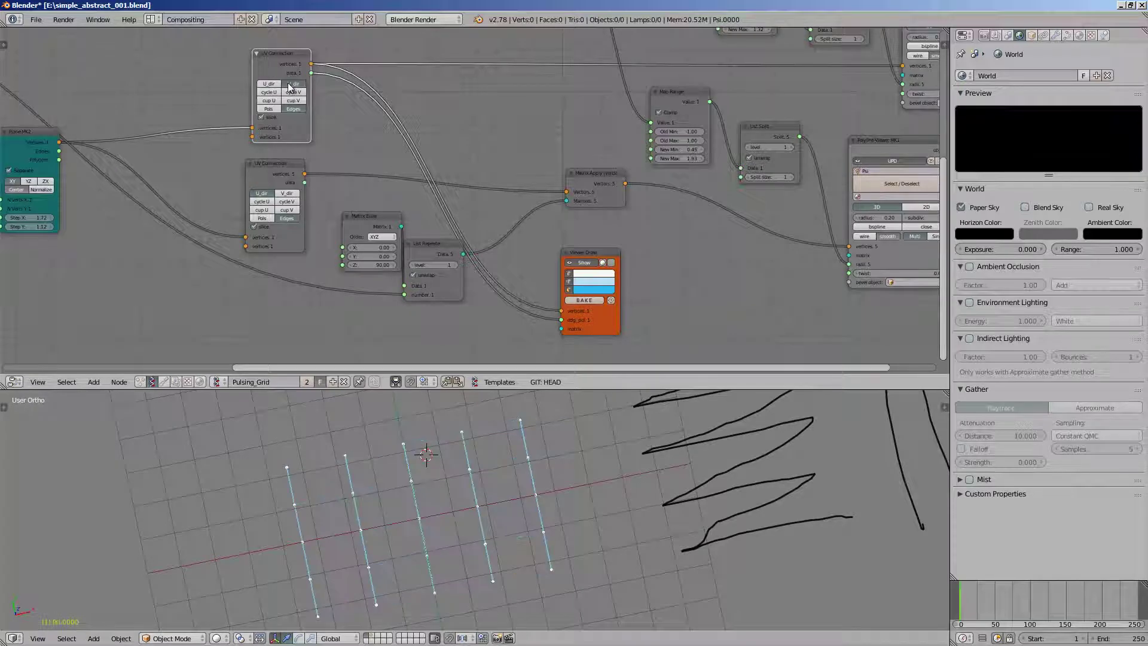
middle_drag(454, 437, 487, 456)
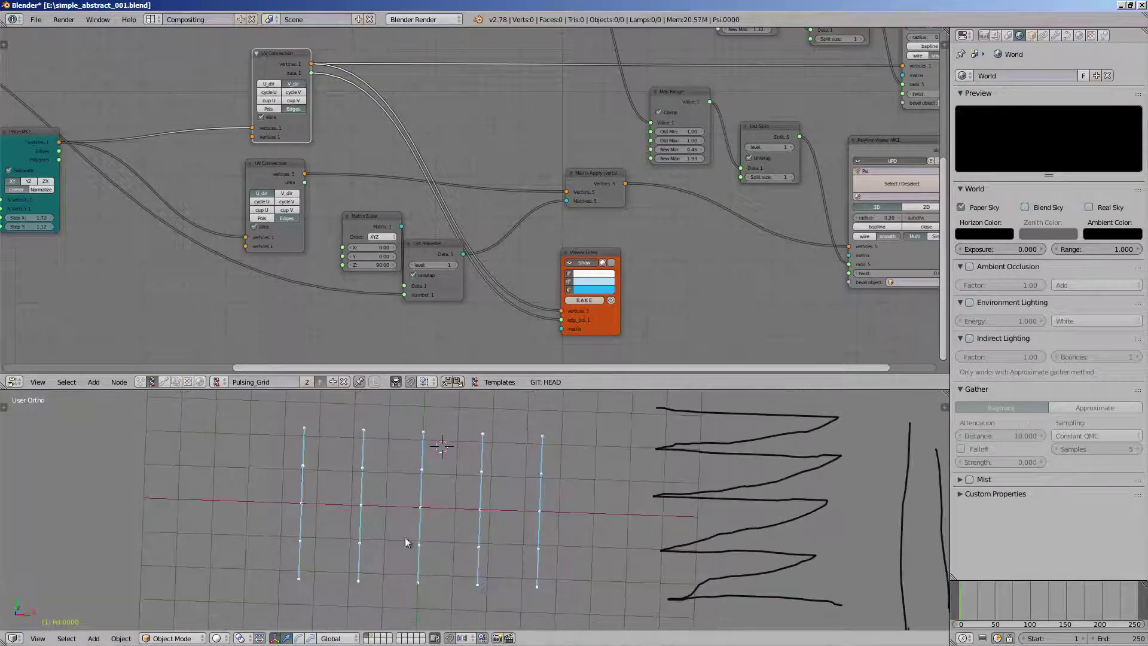
middle_drag(431, 502, 676, 482)
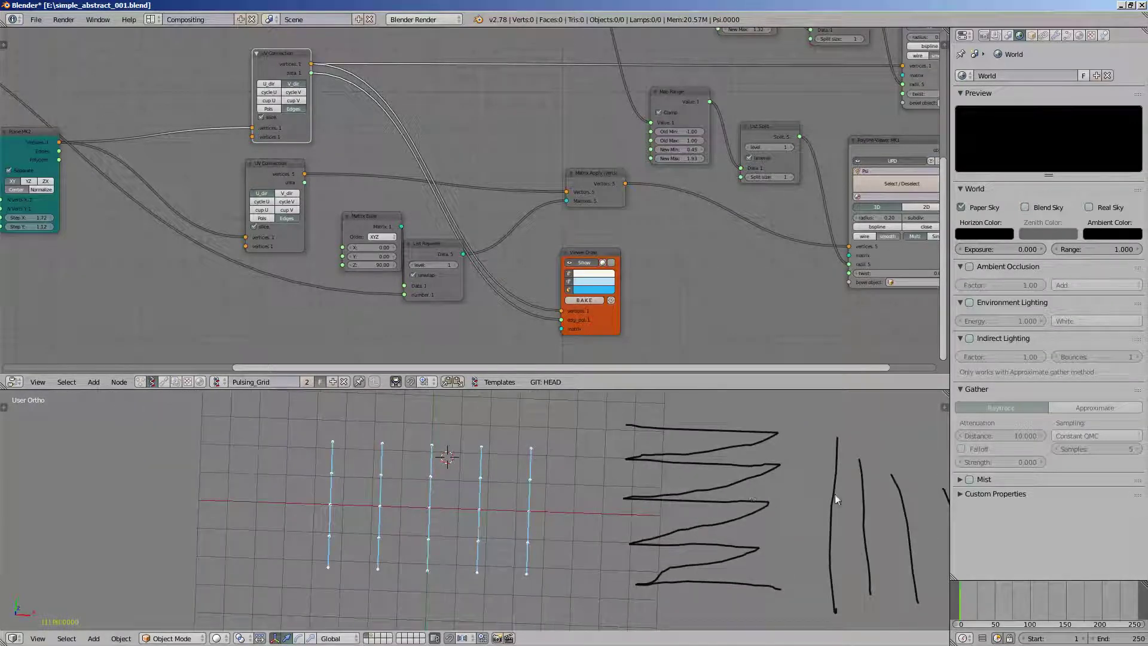
scroll(834, 494, down, 1)
shift+middle_drag(835, 494, 756, 483)
- Remove the grease pencil layer holding the zigzag and upright strokes from the 3D view
key(n)
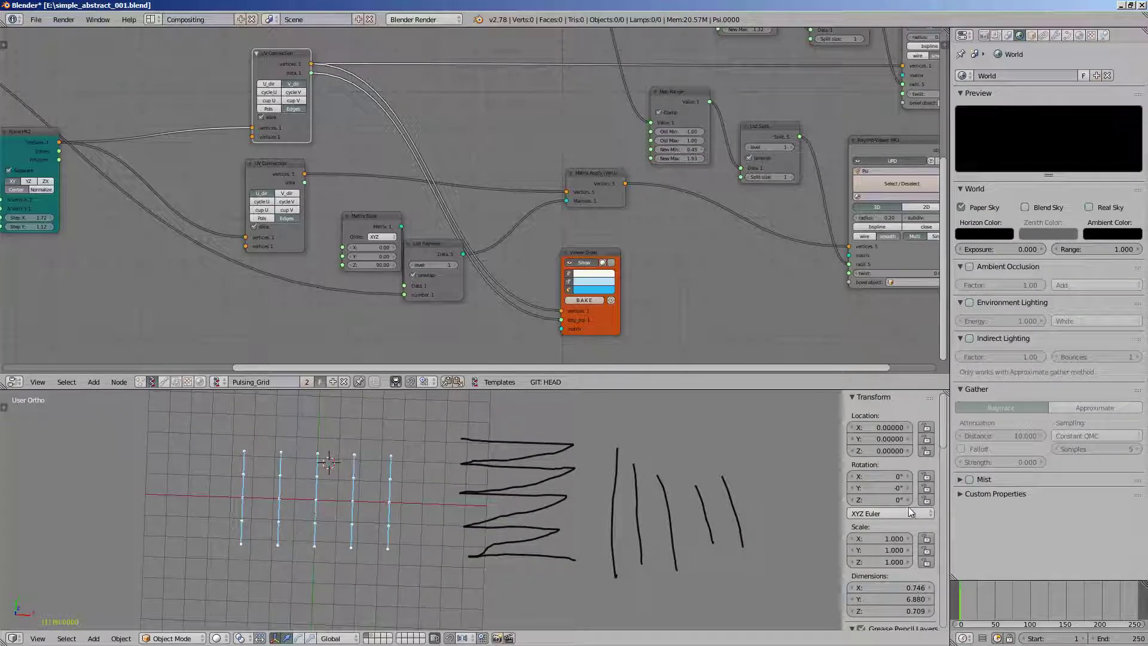
scroll(909, 508, down, 7)
click(926, 522)
shift+middle_drag(581, 479, 660, 484)
scroll(660, 484, up, 2)
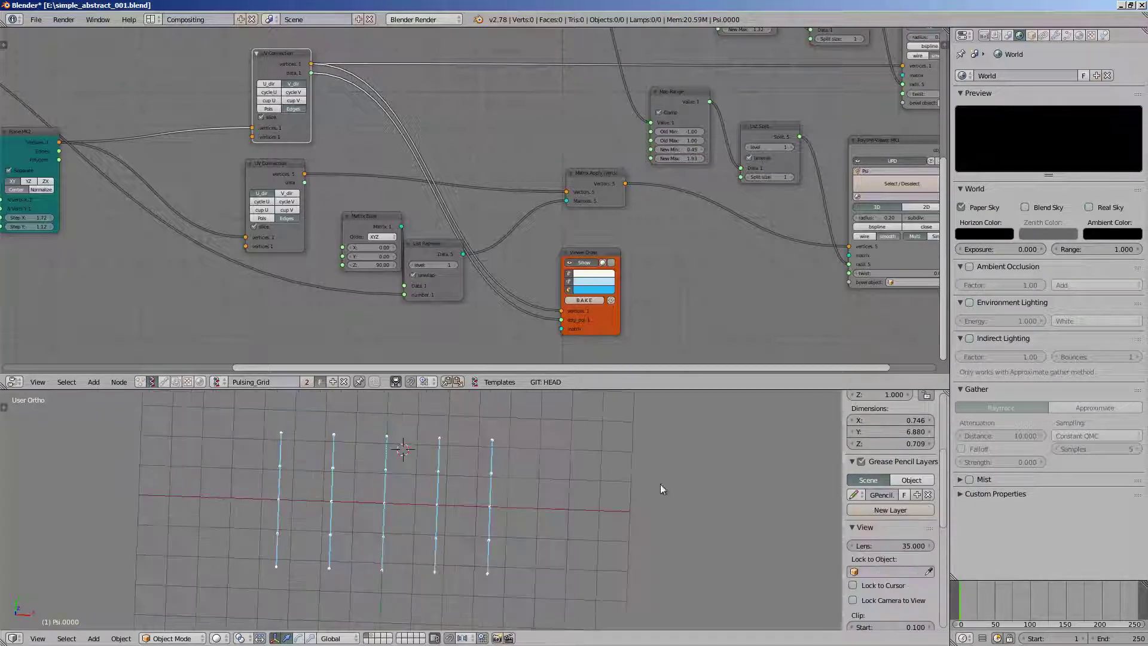
- Set the upper UV Connection node back to U_dir and move List Repeater clear of Matrix Euler
scroll(264, 187, up, 1)
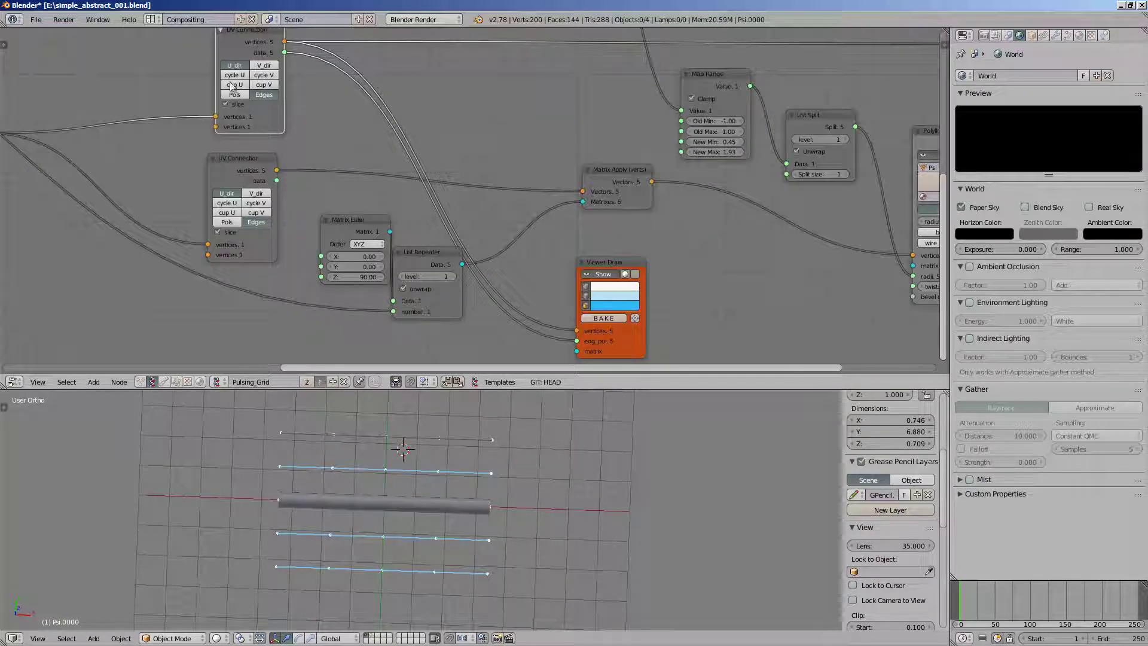
middle_drag(444, 259, 509, 255)
drag(469, 246, 477, 262)
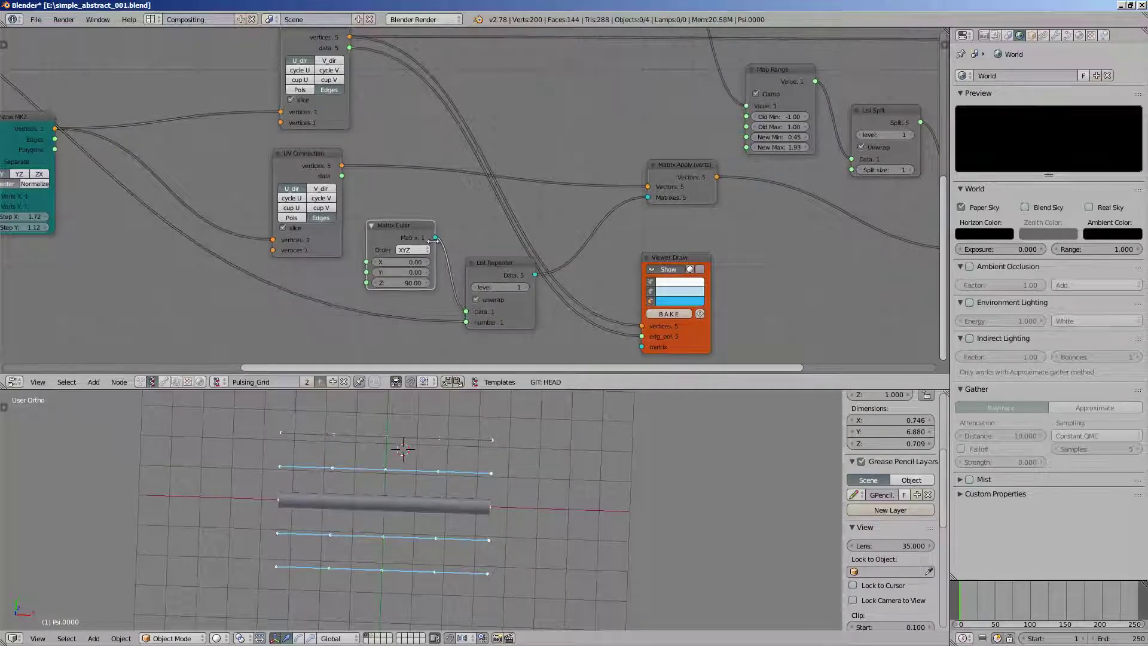
- Delete the Viewer Draw node below Matrix Apply
click(304, 162)
scroll(591, 185, down, 2)
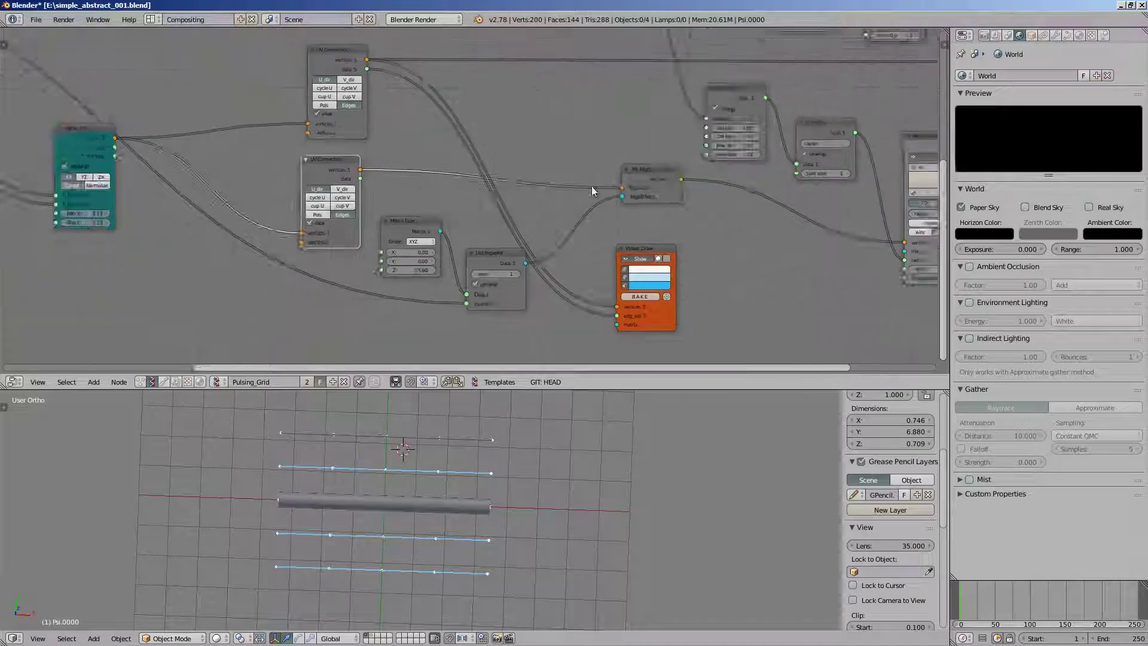
middle_drag(591, 186, 482, 187)
key(x)
- Adjust the Matrix Apply node's position and place the lower Polyline Viewer directly beneath the upper one
middle_drag(591, 203, 544, 261)
scroll(527, 226, down, 1)
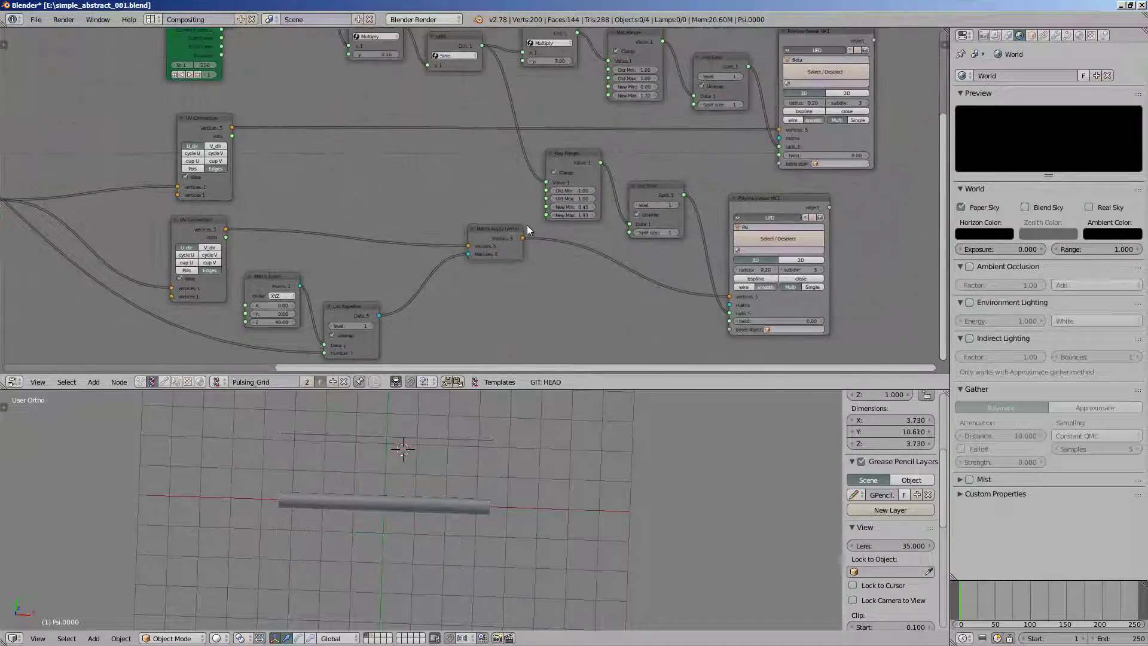
drag(516, 237, 515, 245)
middle_drag(514, 246, 420, 291)
drag(674, 242, 717, 267)
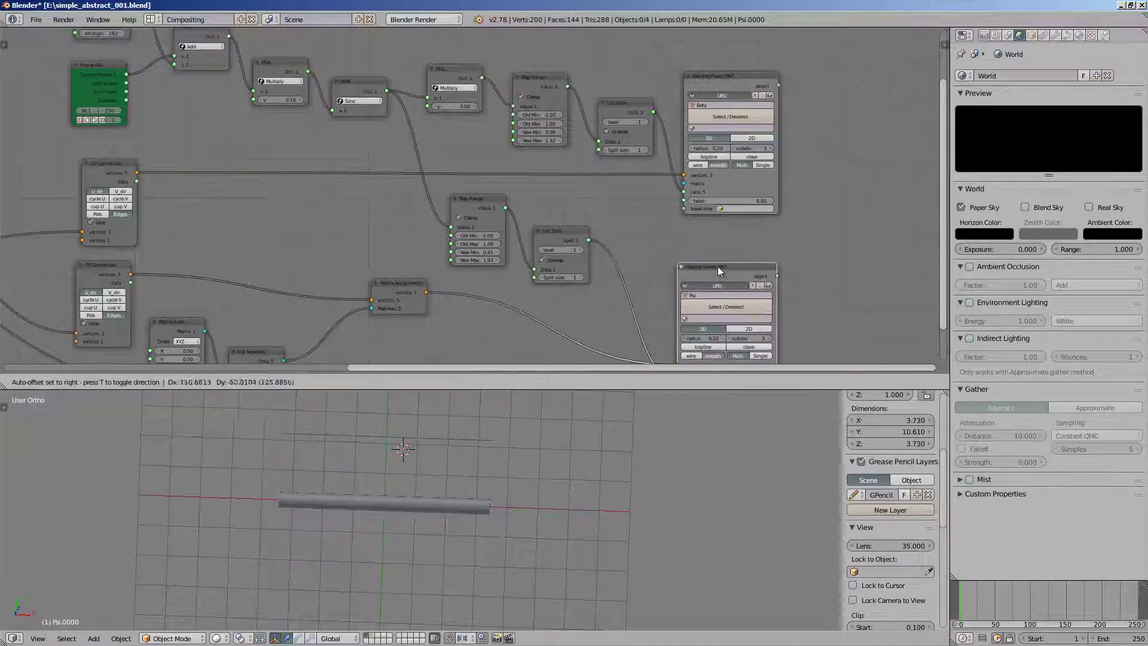
middle_drag(725, 95, 476, 63)
- Select the tube objects on the second layer and move them back to layer 1, showing that layer
middle_drag(439, 457, 573, 459)
key(a)
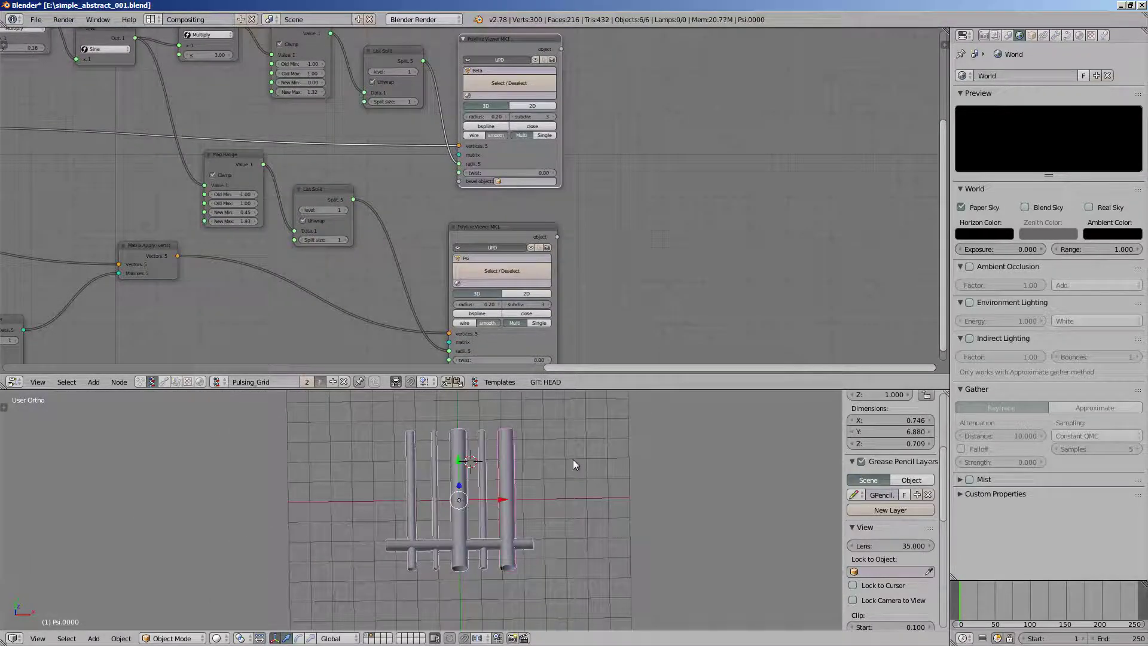
key(m)
key(1)
key(1)
- Play the animation, examine the pulsing tubes up close in the 3D view, and stop playback
click(505, 466)
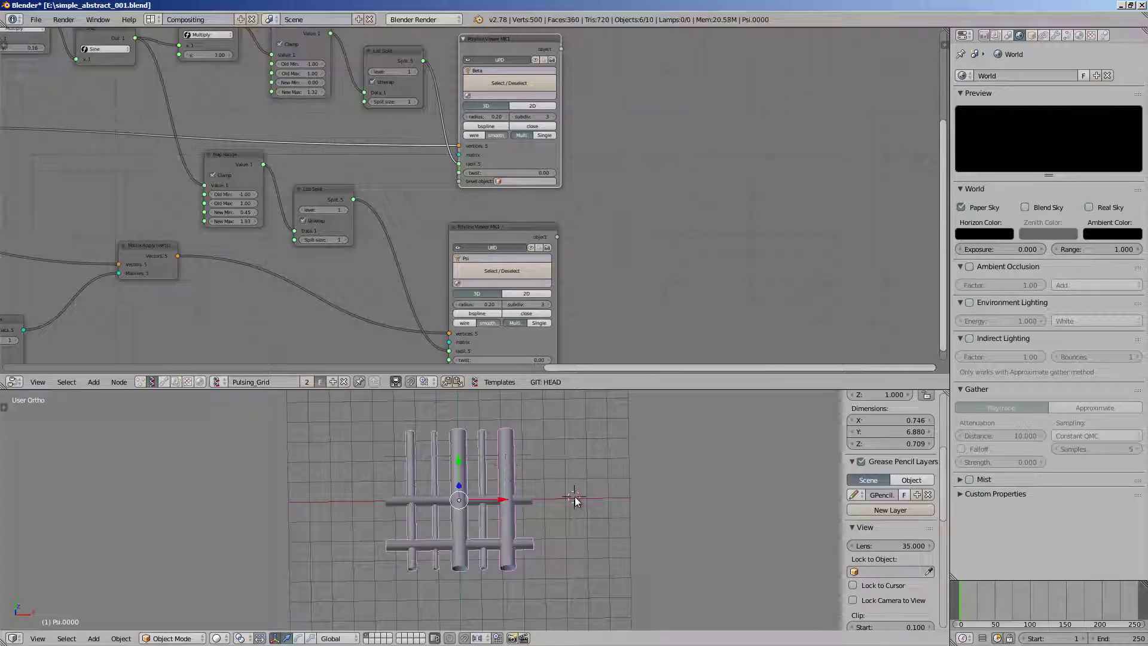
click(45, 639)
click(72, 584)
scroll(458, 480, up, 3)
shift+middle_drag(526, 536, 502, 494)
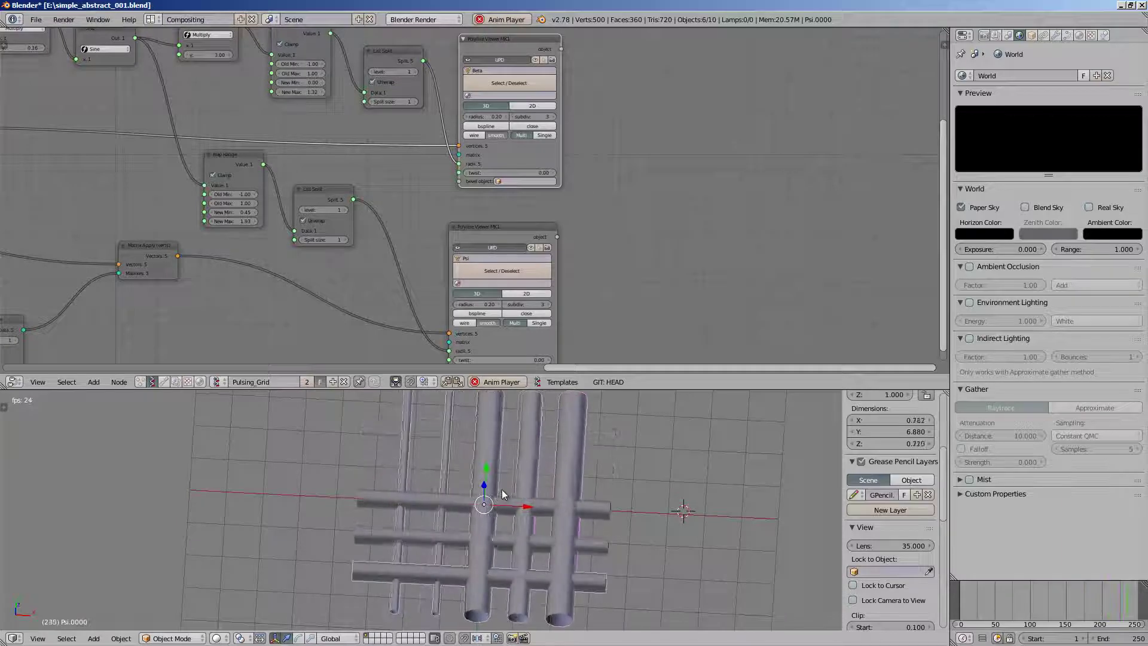
key(Escape)
- Move both Polyline Viewer nodes farther from the List Split nodes
scroll(359, 188, down, 1)
middle_drag(335, 187, 420, 220)
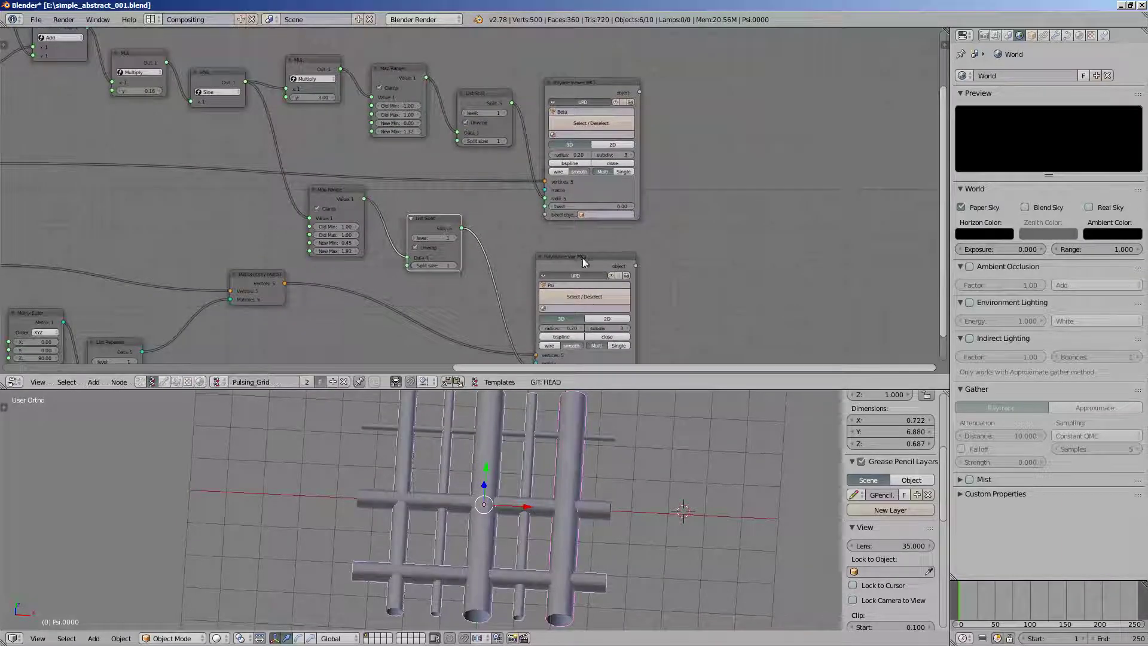
drag(583, 261, 610, 260)
scroll(533, 225, up, 2)
middle_drag(509, 189, 610, 243)
scroll(533, 225, down, 2)
drag(686, 139, 704, 134)
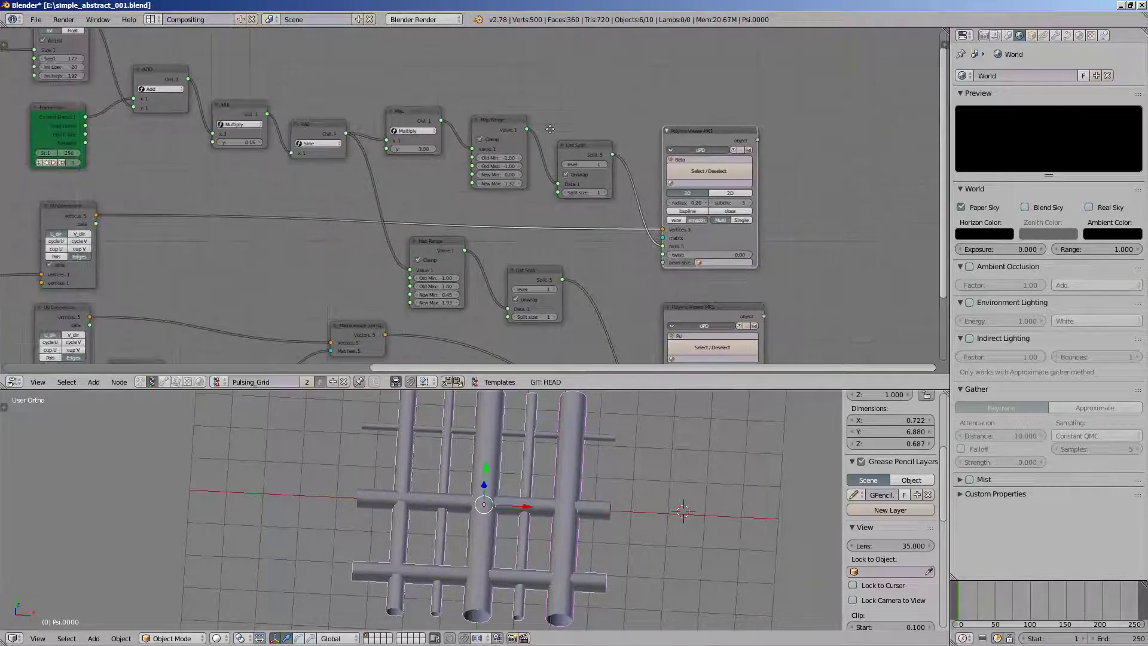
- Raise the Multiply node that follows Sine and start the animation playback
middle_drag(550, 129, 662, 124)
scroll(564, 131, up, 2)
drag(525, 109, 520, 93)
key(alt+a)
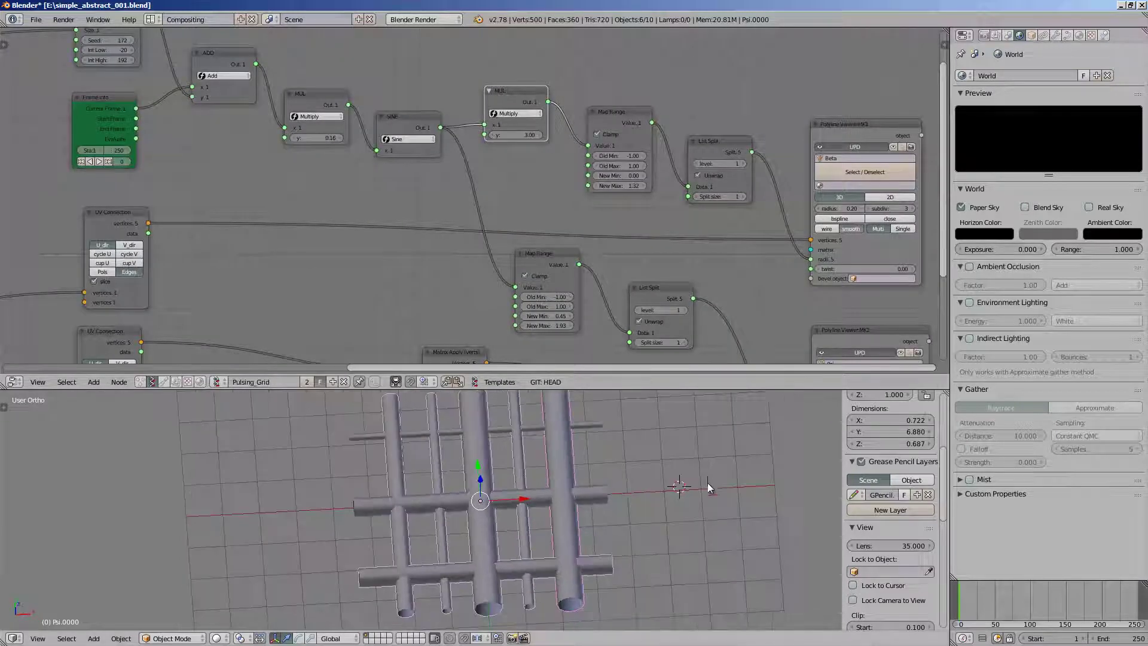
middle_drag(448, 185, 460, 202)
- Reposition the Sine and Multiply nodes so Sine sits between the two Multiply nodes
drag(423, 146, 417, 117)
middle_drag(413, 115, 493, 148)
scroll(491, 147, up, 2)
drag(495, 136, 497, 104)
middle_drag(428, 141, 530, 138)
drag(589, 130, 587, 159)
middle_drag(508, 144, 552, 145)
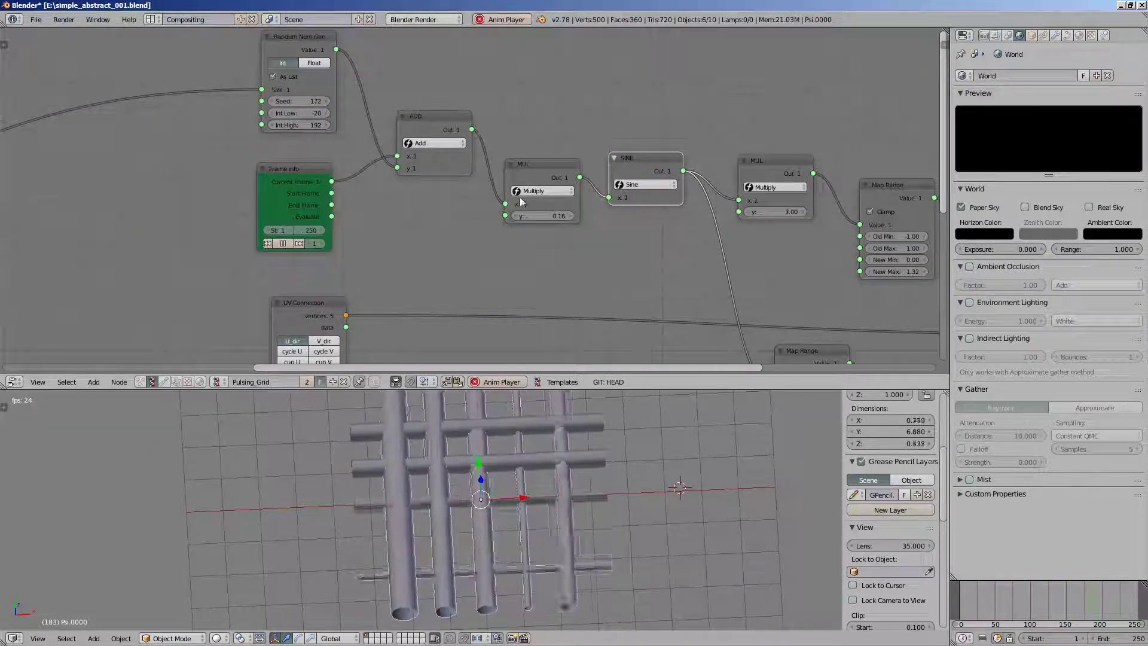
- Rearrange the Frame Info, Add and Random Num Gen nodes at the start of the number chain
drag(304, 180, 243, 161)
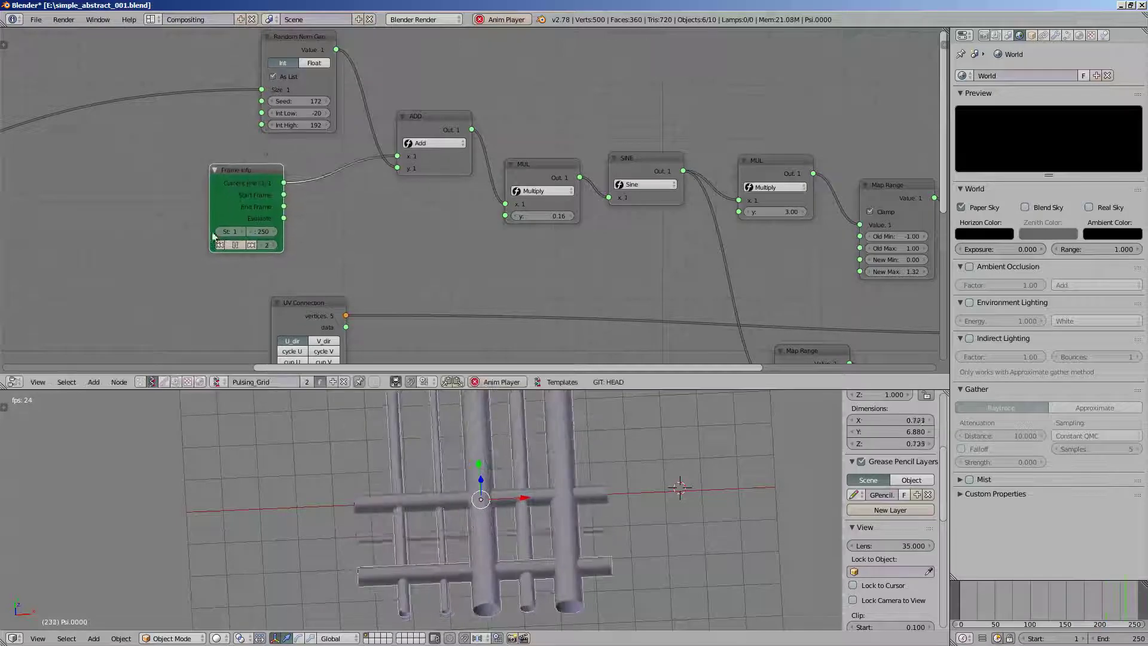
drag(248, 191, 293, 161)
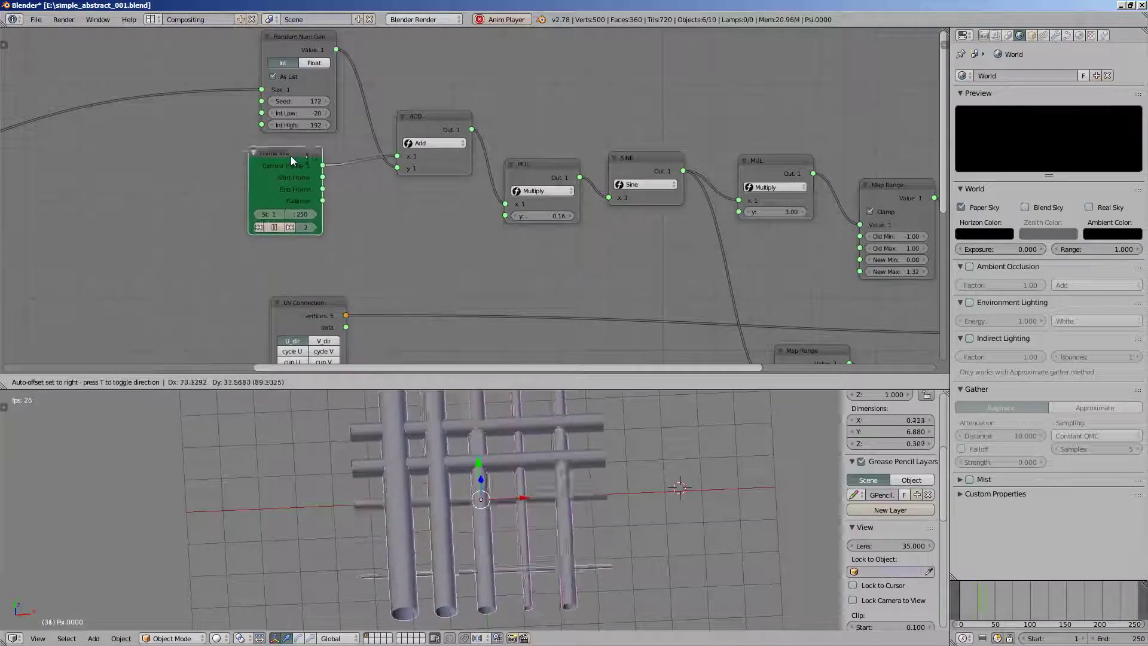
scroll(349, 172, up, 1)
drag(417, 113, 405, 105)
middle_drag(405, 105, 480, 136)
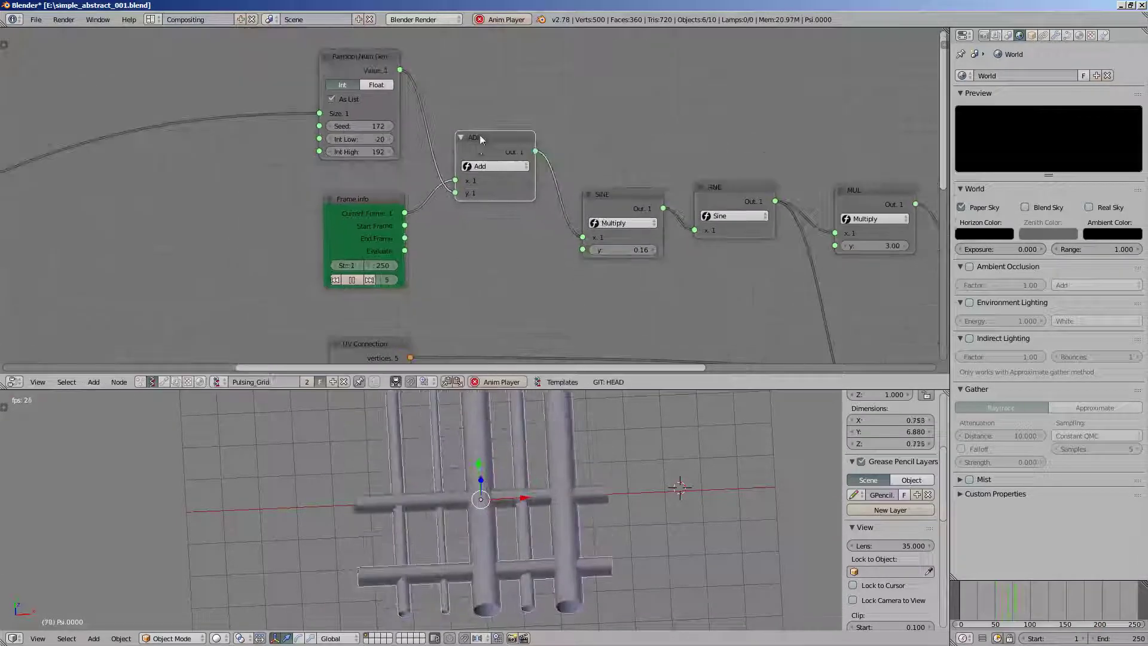
mouse_move(353, 61)
mouse_down()
mouse_move(228, 74)
mouse_move(251, 74)
mouse_up()
- Add a Stethoscope MK2 node above the chain and connect the Add node's output to its Data input
scroll(454, 119, down, 1)
middle_drag(504, 109, 369, 149)
middle_drag(440, 139, 449, 132)
key(alt+space)
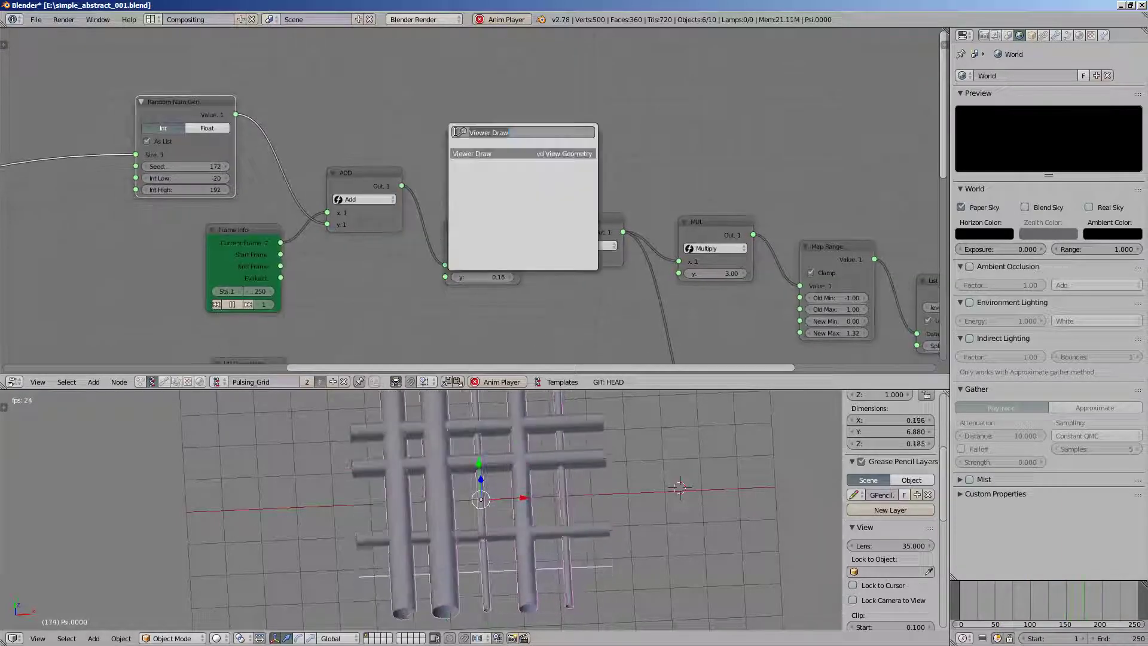
text(ste)
key(Return)
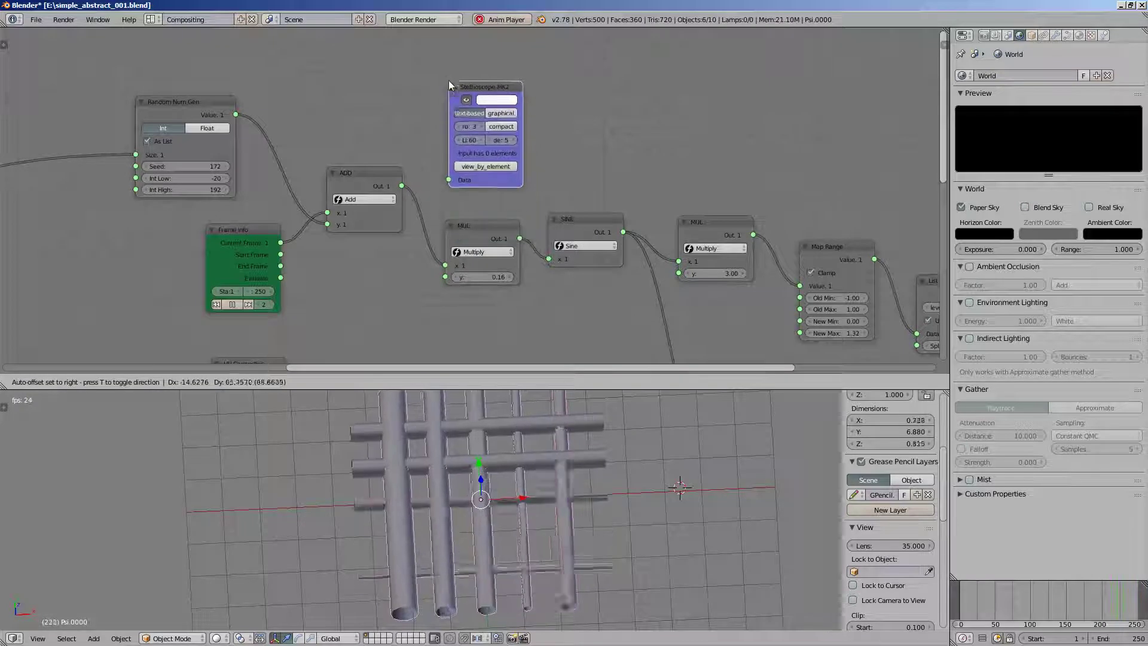
click(449, 80)
drag(450, 177, 450, 179)
- Examine the Add node's changing values in the Stethoscope read-out and delete the Stethoscope node
scroll(544, 107, up, 5)
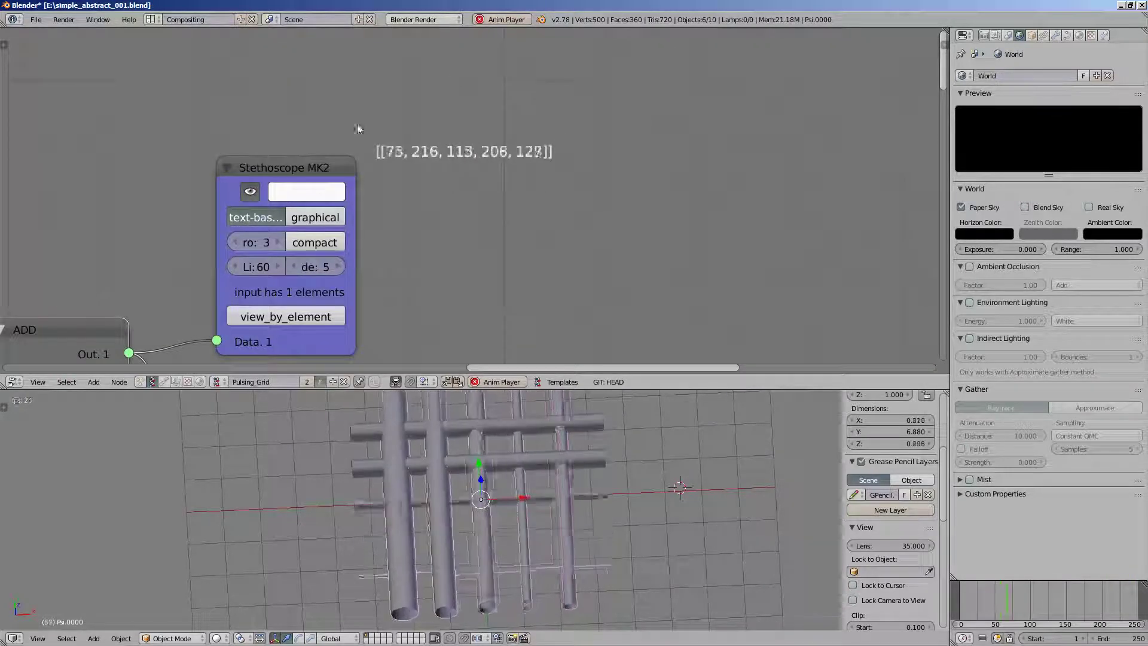
scroll(415, 154, down, 1)
middle_drag(415, 153, 518, 113)
scroll(497, 143, down, 2)
click(422, 121)
scroll(422, 121, down, 1)
middle_drag(421, 121, 525, 70)
key(x)
- Move the Add and Frame Info nodes apart to make room between them
drag(380, 177, 374, 178)
middle_drag(374, 178, 397, 112)
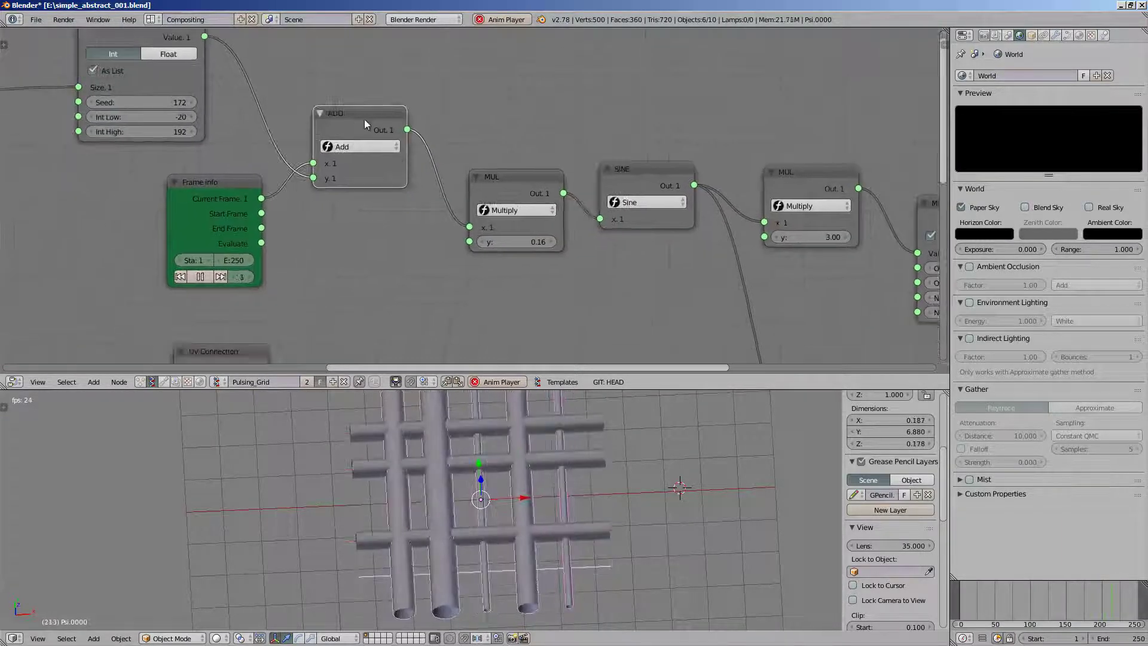
drag(365, 119, 387, 112)
drag(240, 185, 137, 199)
- Rewire the 0.16 Multiply node between Frame Info and Add, and connect Add's output directly to Sine
click(511, 176)
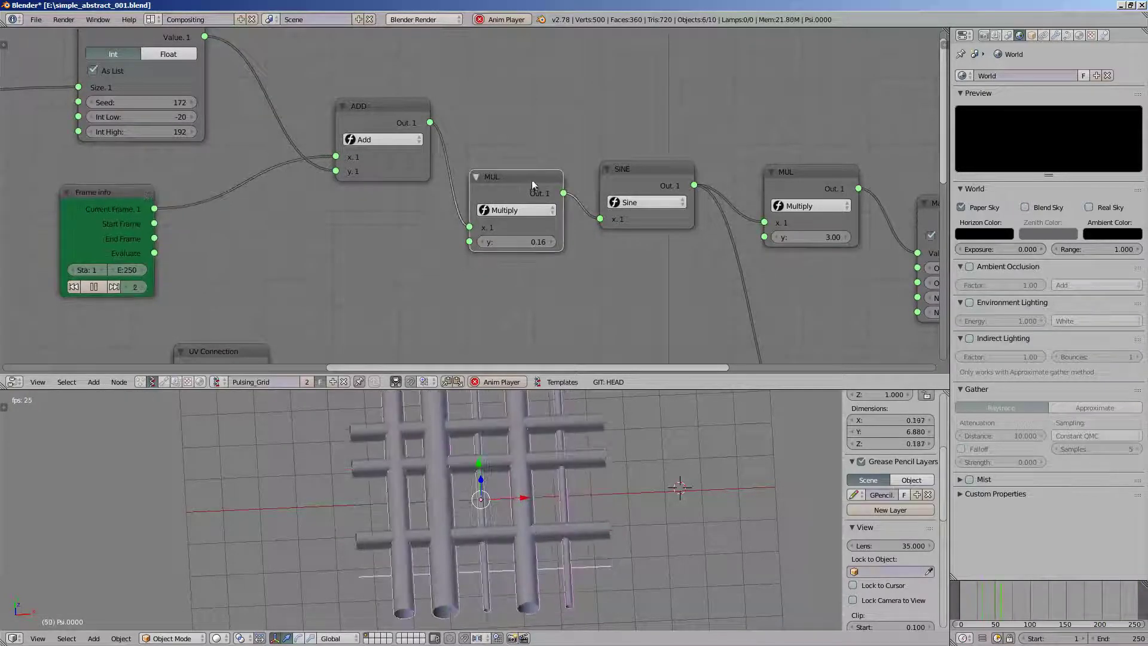
drag(513, 185, 269, 190)
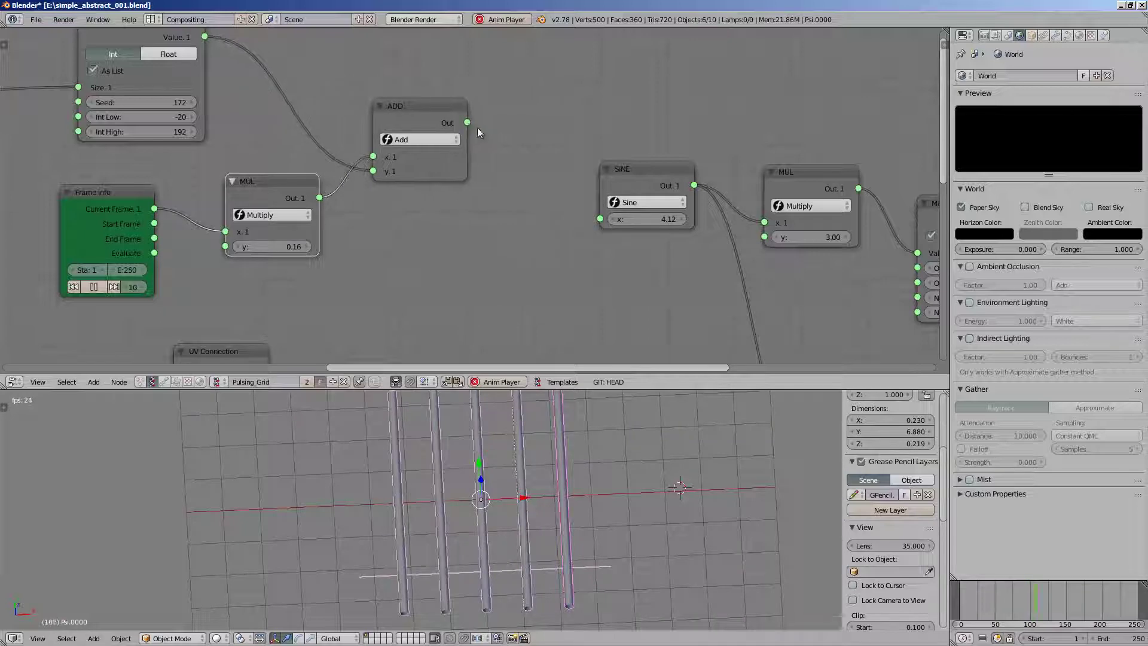
drag(586, 218, 595, 219)
drag(607, 168, 543, 148)
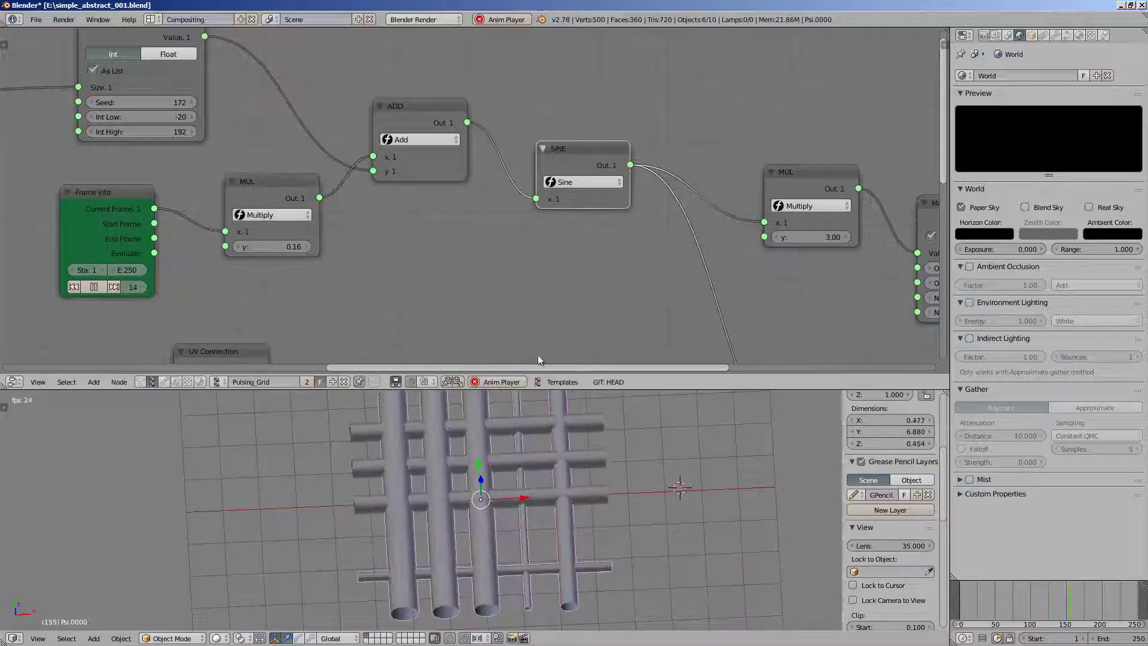
- Move the Frame Info node farther from the Multiply node it feeds
scroll(561, 479, down, 2)
scroll(474, 249, down, 1)
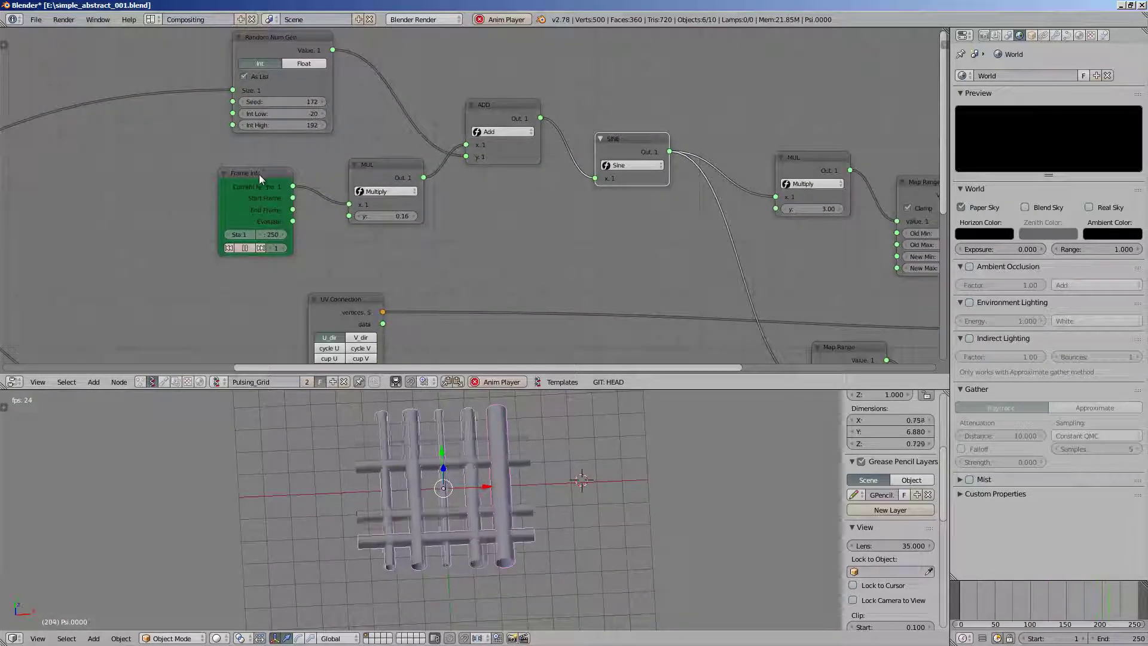
drag(260, 174, 212, 156)
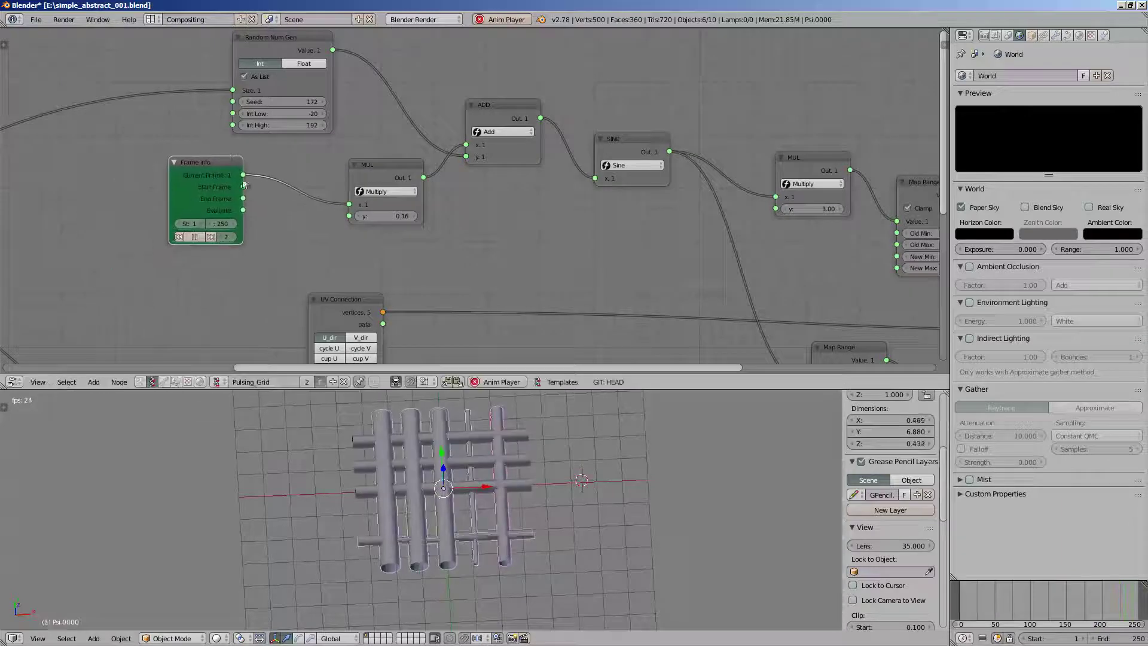
- Vary the y factor of the Multiply node after Frame Info, trying 0.08, 0.1 and 0.50
scroll(332, 182, up, 1)
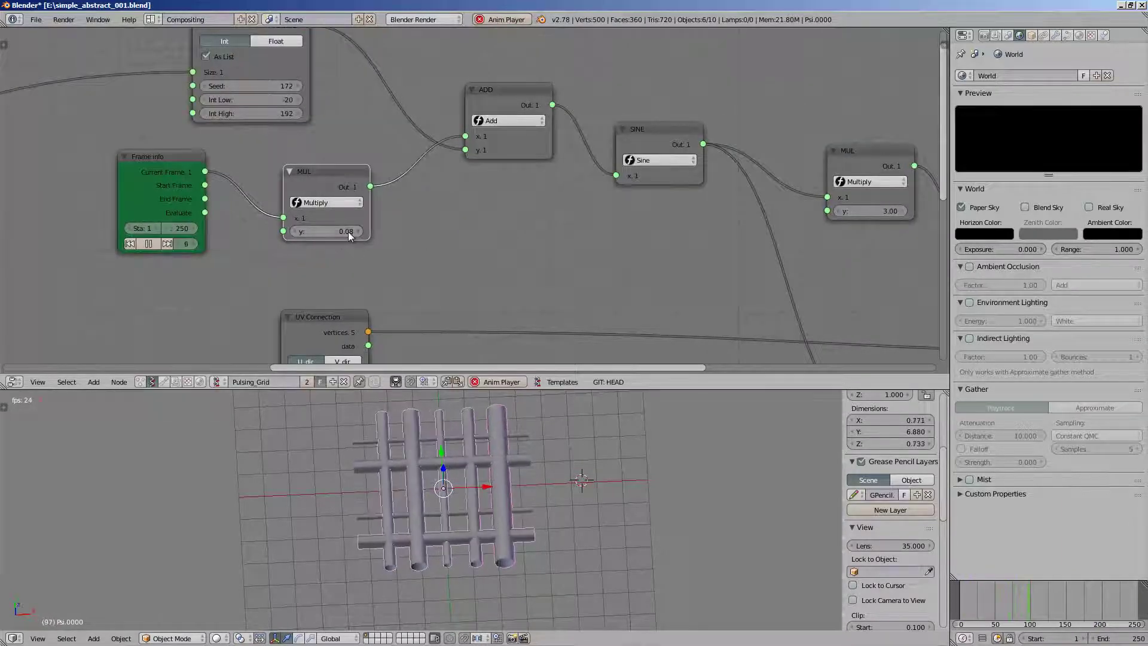
drag(381, 232, 383, 232)
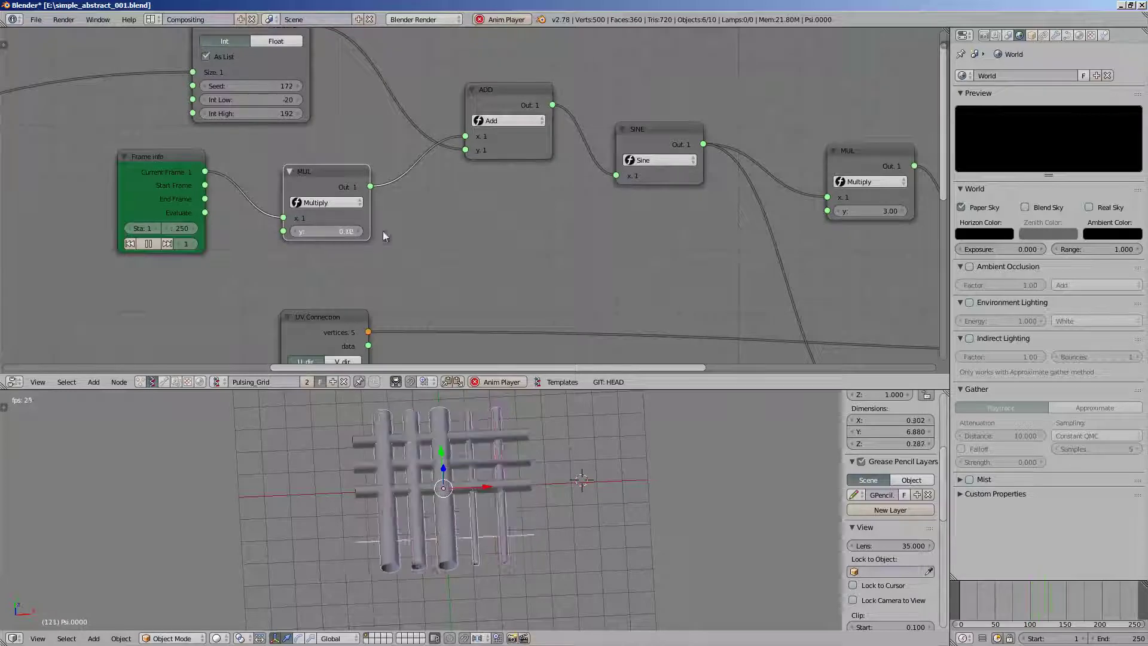
click(339, 231)
text(0.1)
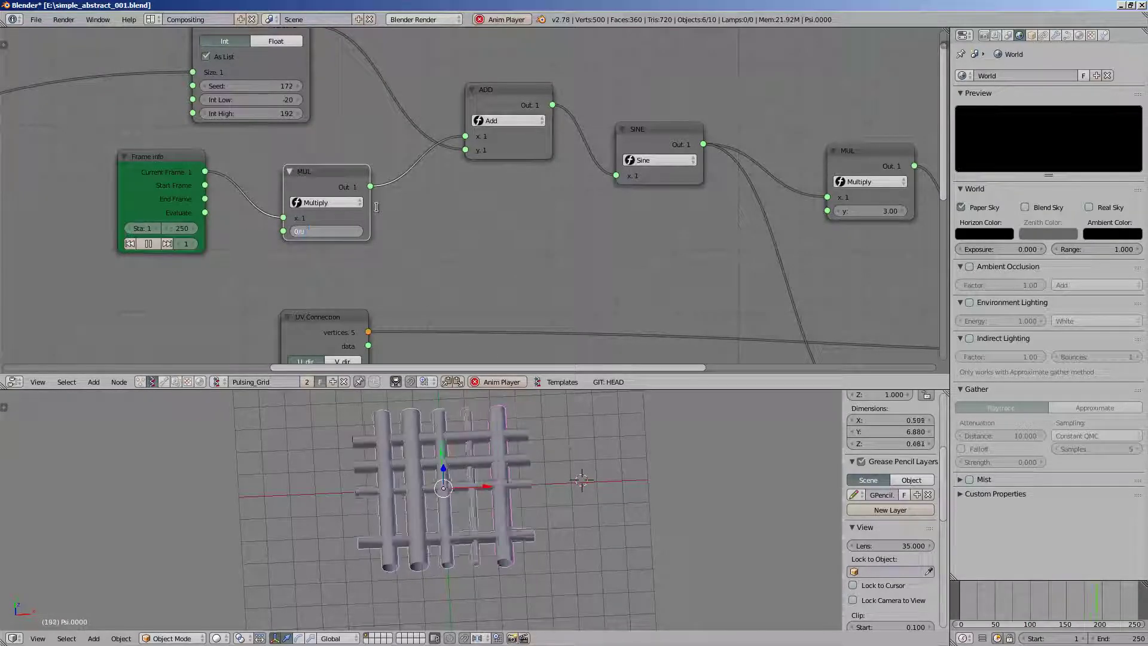
text(0)
text(50)
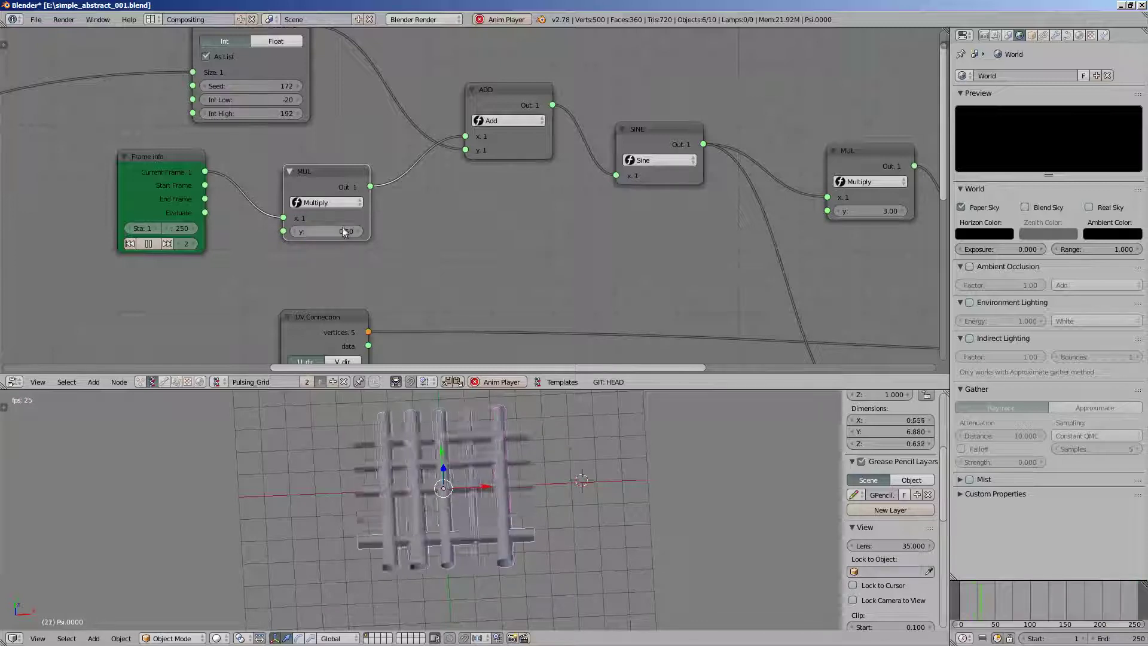
- Set the y factor of the Multiply node after Frame Info to 0.12, and nudge the Add and Sine nodes
drag(342, 231, 263, 228)
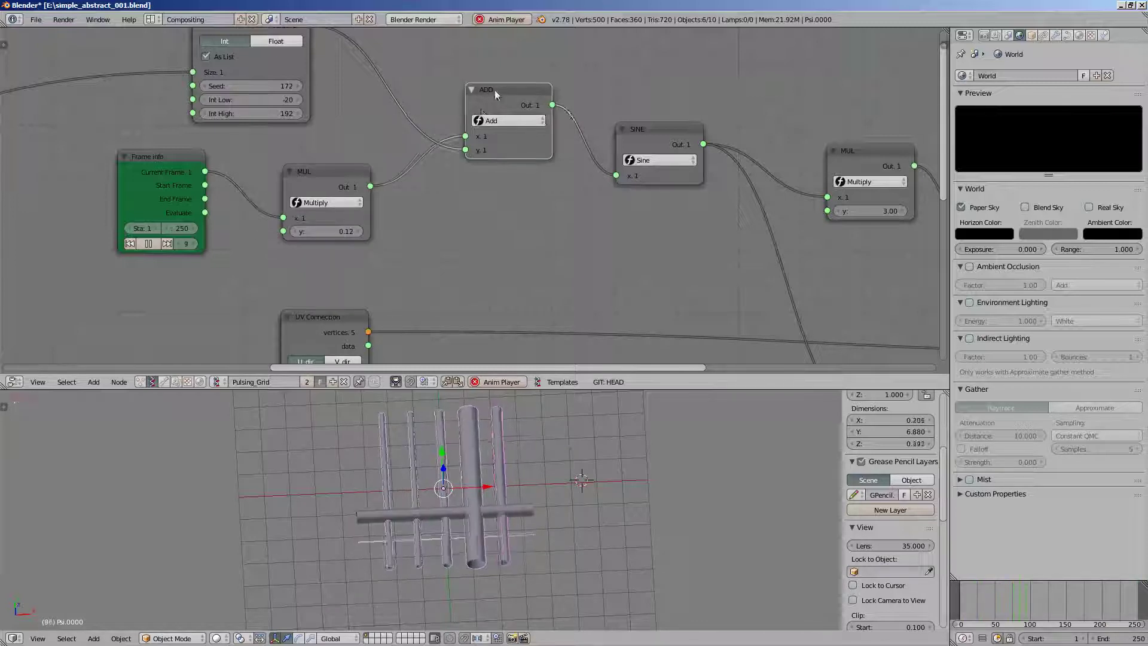
mouse_move(494, 89)
mouse_down()
mouse_move(467, 91)
mouse_move(509, 93)
mouse_up()
middle_drag(610, 138, 561, 191)
mouse_move(588, 193)
mouse_down()
mouse_move(590, 160)
mouse_move(584, 183)
mouse_up()
middle_drag(625, 147, 439, 149)
drag(414, 182, 424, 177)
scroll(531, 203, up, 1)
middle_drag(531, 203, 375, 166)
scroll(374, 166, up, 1)
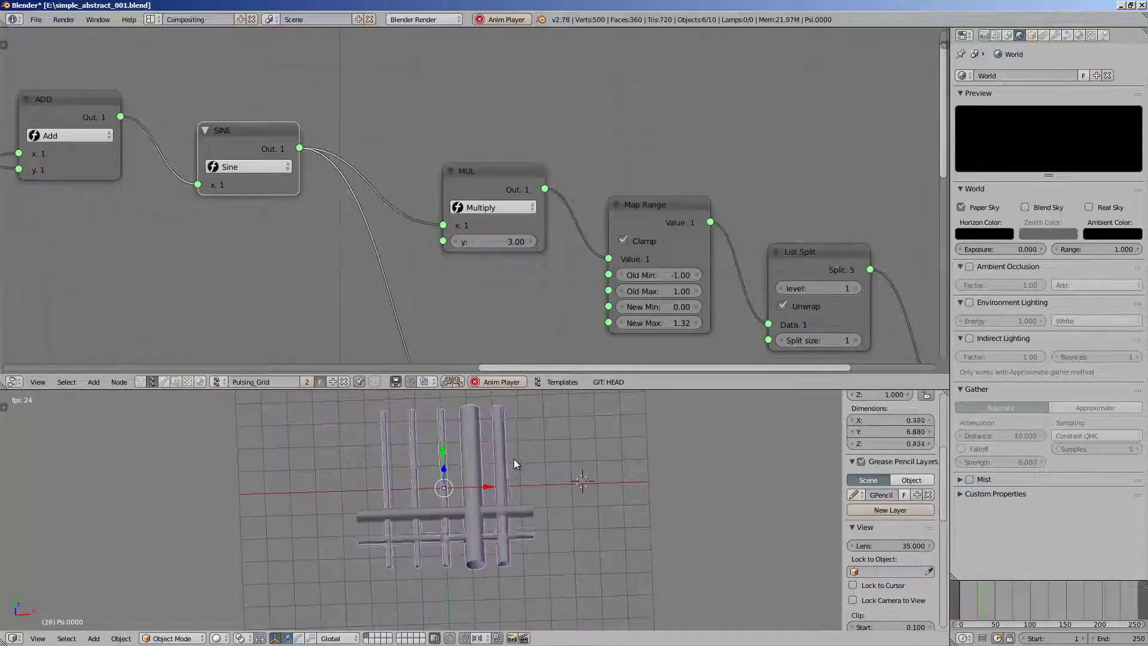
- Reposition the Multiply node that follows Sine and set its y factor to 3.44
middle_drag(488, 260, 480, 217)
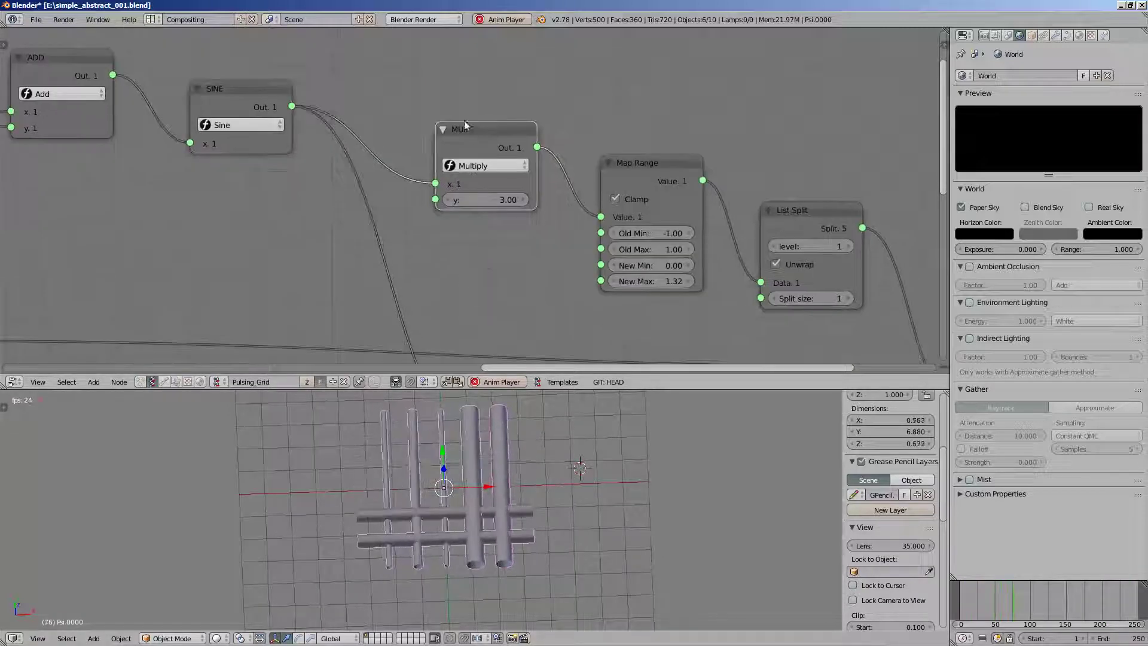
drag(465, 123, 444, 102)
drag(473, 171, 475, 190)
click(476, 190)
scroll(489, 174, down, 1)
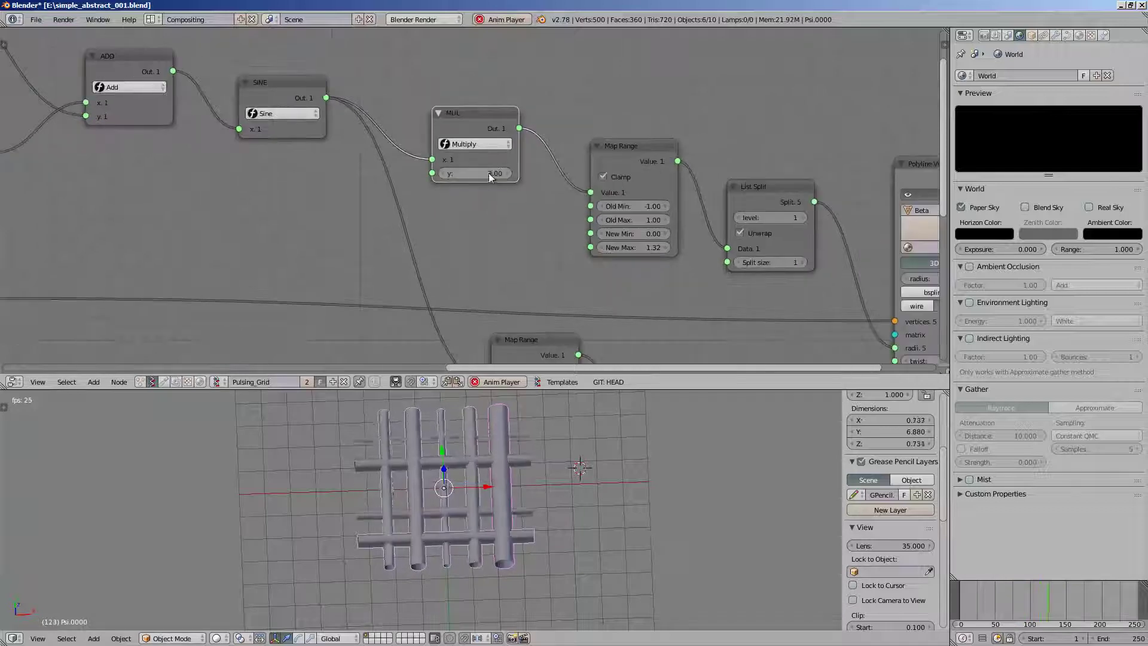
mouse_move(466, 116)
mouse_down()
mouse_move(482, 93)
mouse_move(460, 106)
mouse_up()
middle_drag(482, 157, 420, 160)
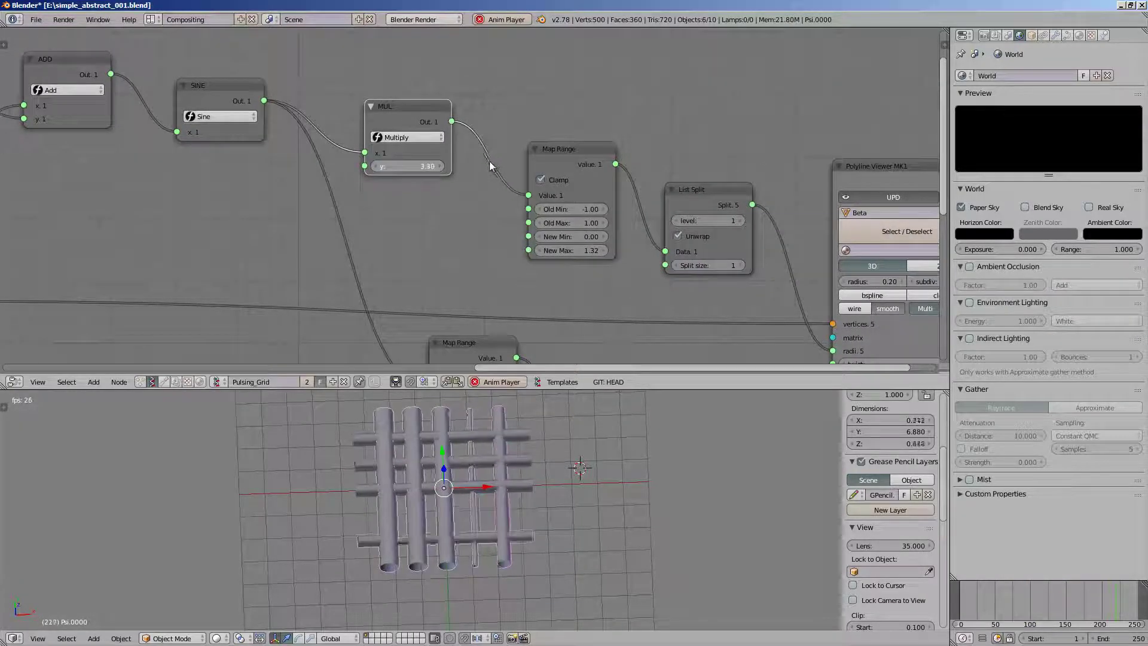
drag(396, 167, 408, 166)
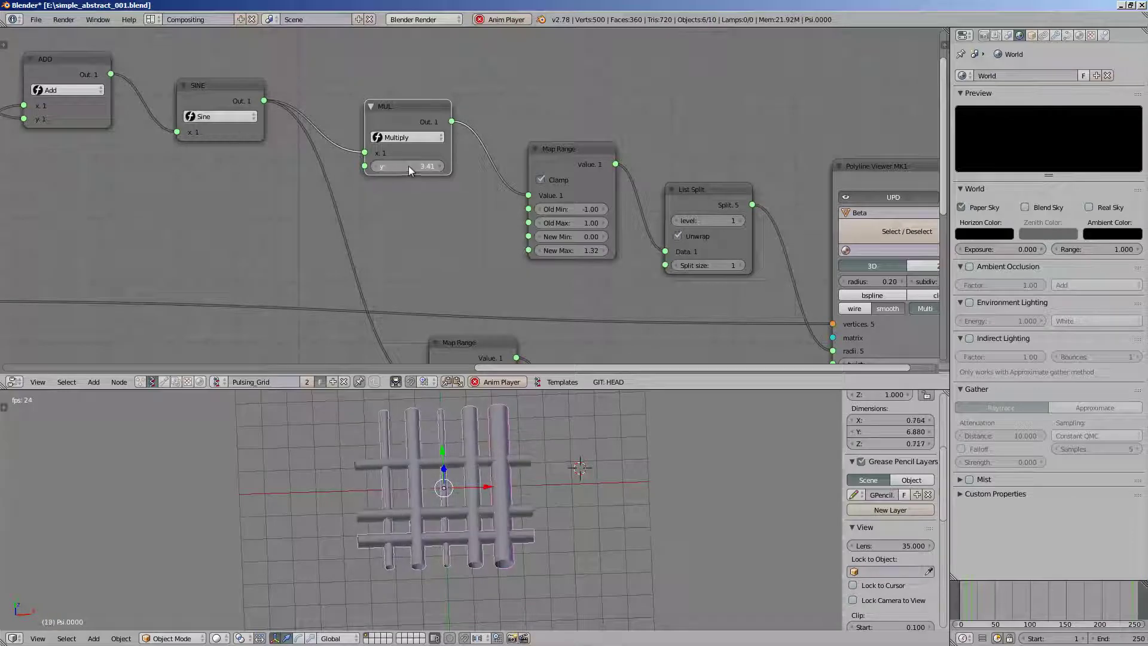
- Move the upper Map Range node slightly higher beside the Multiply node that feeds it
middle_drag(501, 187, 404, 186)
drag(436, 157, 443, 127)
scroll(457, 167, up, 5)
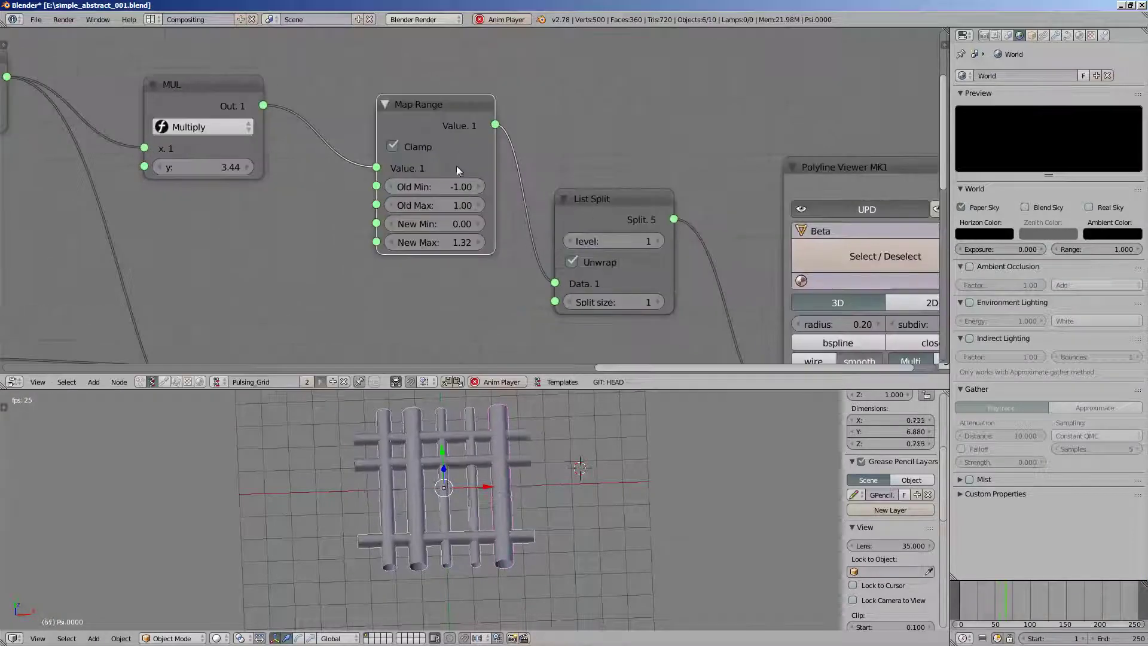
middle_drag(478, 205, 425, 206)
scroll(434, 264, down, 1)
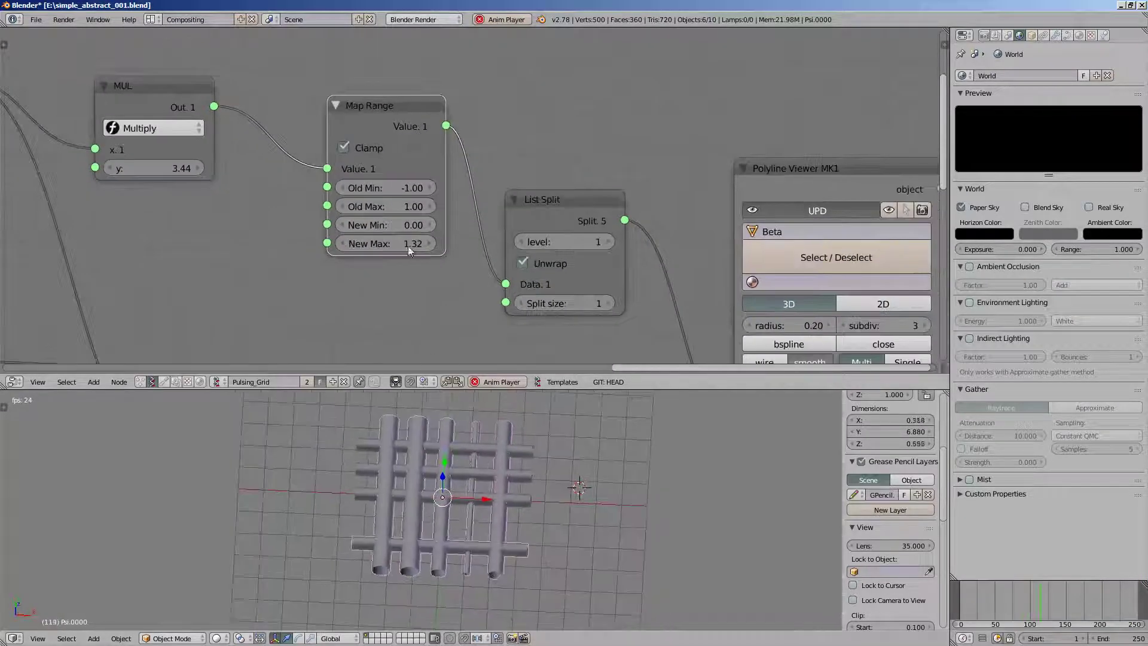
- Nudge the Sine node and set the upper Map Range node's New Max to 1.68
scroll(317, 148, down, 2)
middle_drag(317, 147, 487, 148)
scroll(487, 148, down, 2)
drag(196, 101, 208, 115)
middle_drag(575, 207, 428, 181)
scroll(486, 188, up, 3)
scroll(440, 203, up, 1)
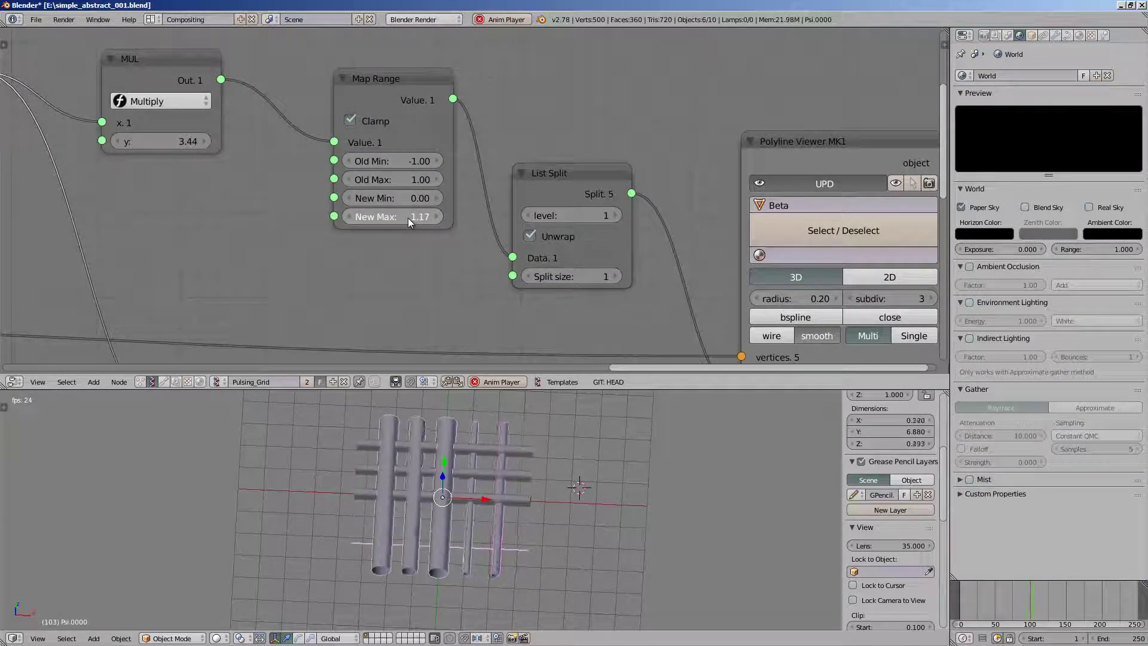
mouse_move(410, 217)
mouse_down()
mouse_move(435, 215)
mouse_move(418, 219)
mouse_up()
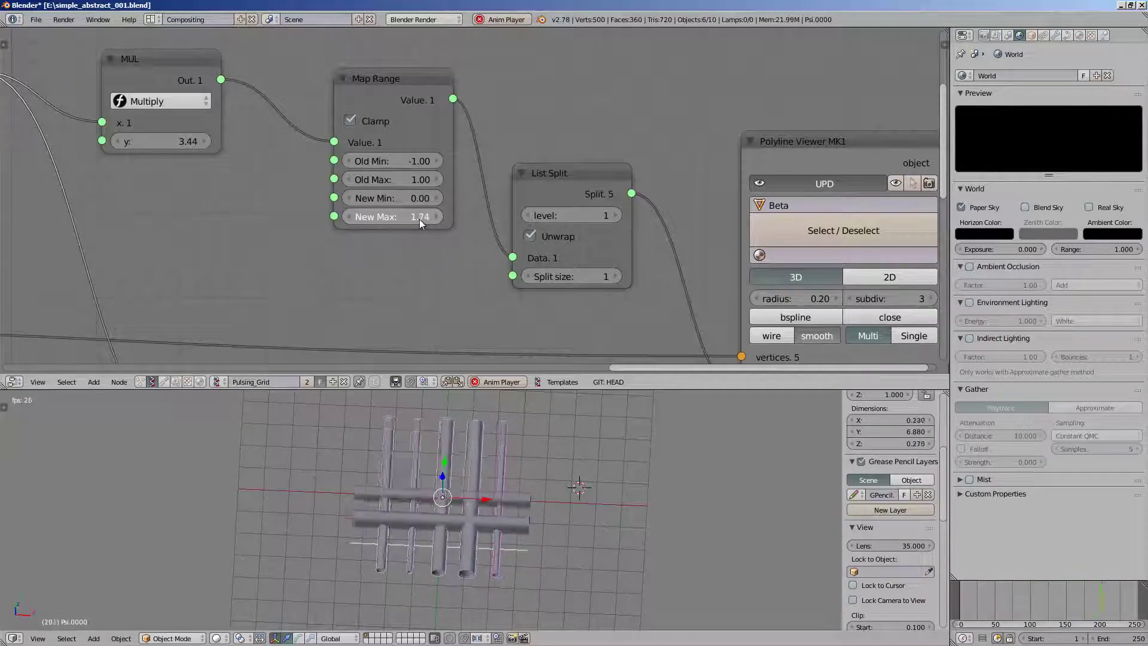
- Move the upper Polyline Viewer away from the List Split node and adjust the List Split node's position
scroll(432, 220, down, 2)
middle_drag(471, 361, 446, 318)
middle_drag(482, 246, 487, 199)
scroll(505, 223, down, 2)
drag(488, 100, 496, 84)
scroll(497, 167, down, 2)
middle_drag(496, 168, 384, 176)
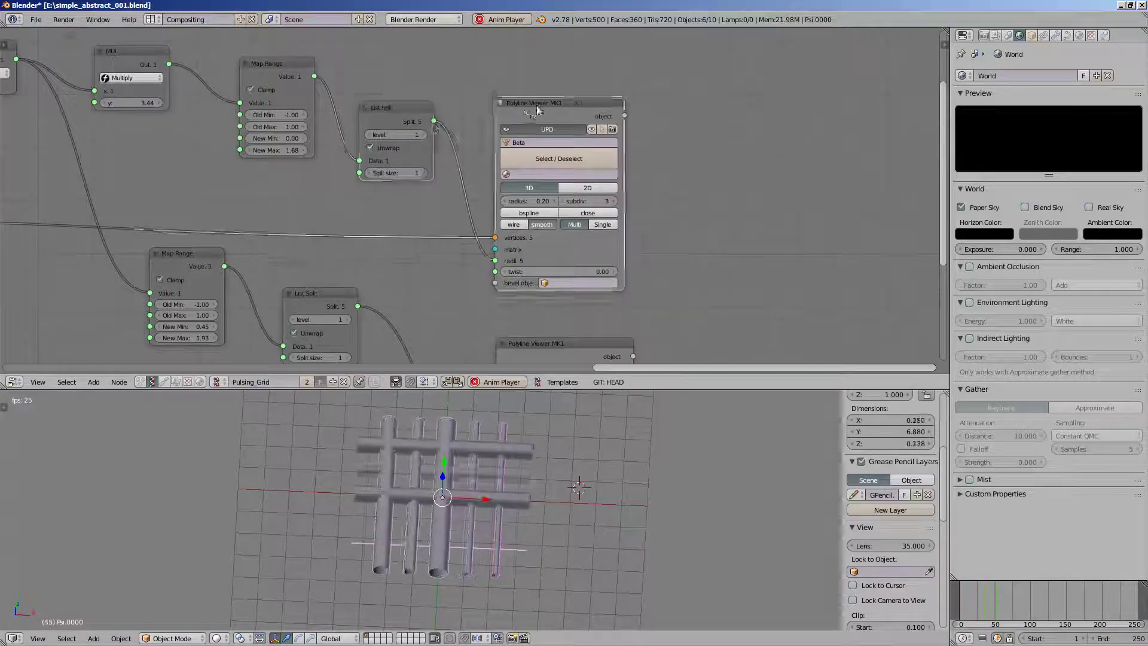
drag(538, 103, 551, 95)
scroll(443, 174, up, 2)
mouse_move(382, 108)
mouse_down()
mouse_move(401, 98)
mouse_move(387, 107)
mouse_up()
scroll(460, 219, down, 2)
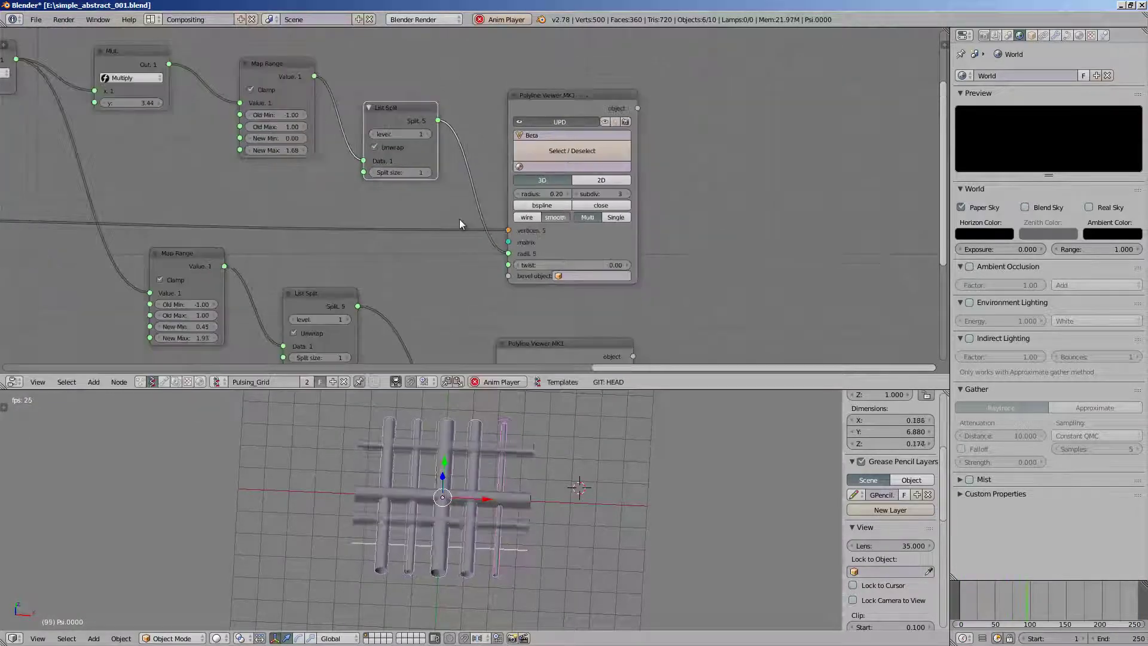
middle_drag(461, 221, 432, 223)
scroll(434, 234, up, 2)
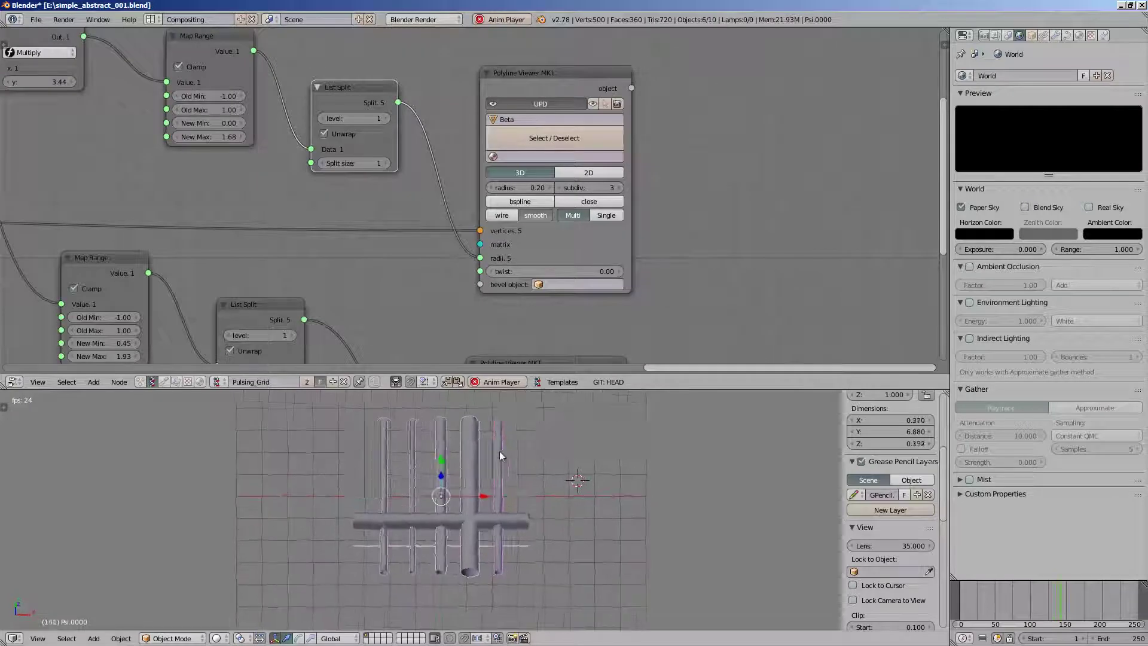
- Feed the upper Map Range's Value straight into the Polyline Viewer's radii, bypassing List Split, and restore the List Split connection
middle_drag(396, 165, 452, 214)
scroll(452, 213, down, 1)
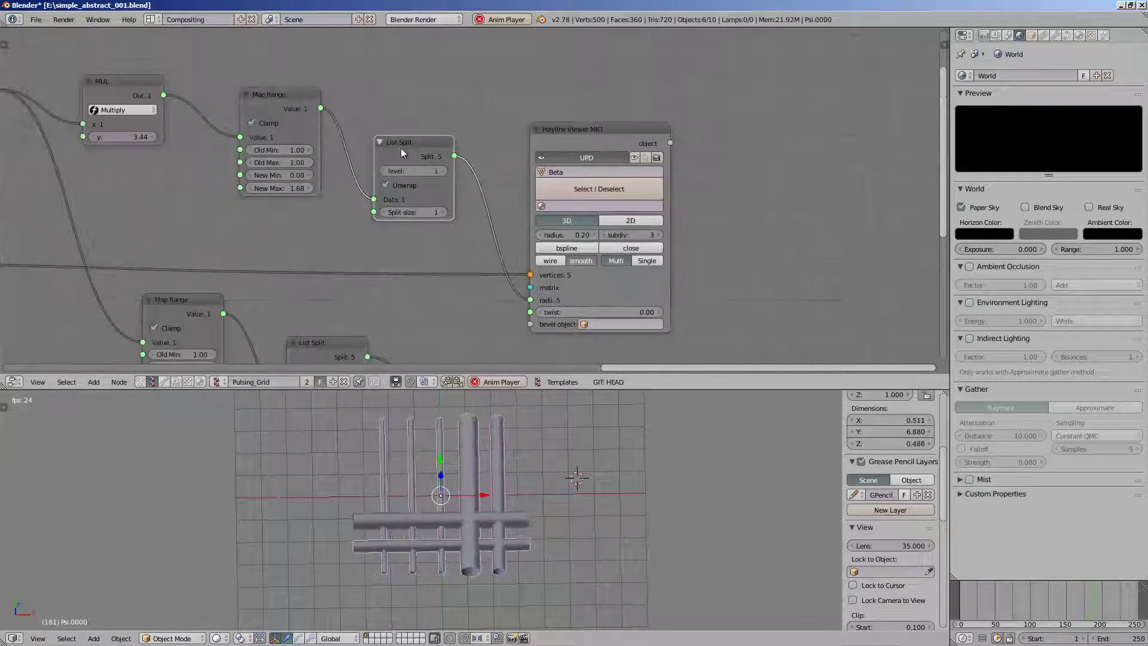
drag(401, 149, 416, 152)
drag(321, 108, 531, 299)
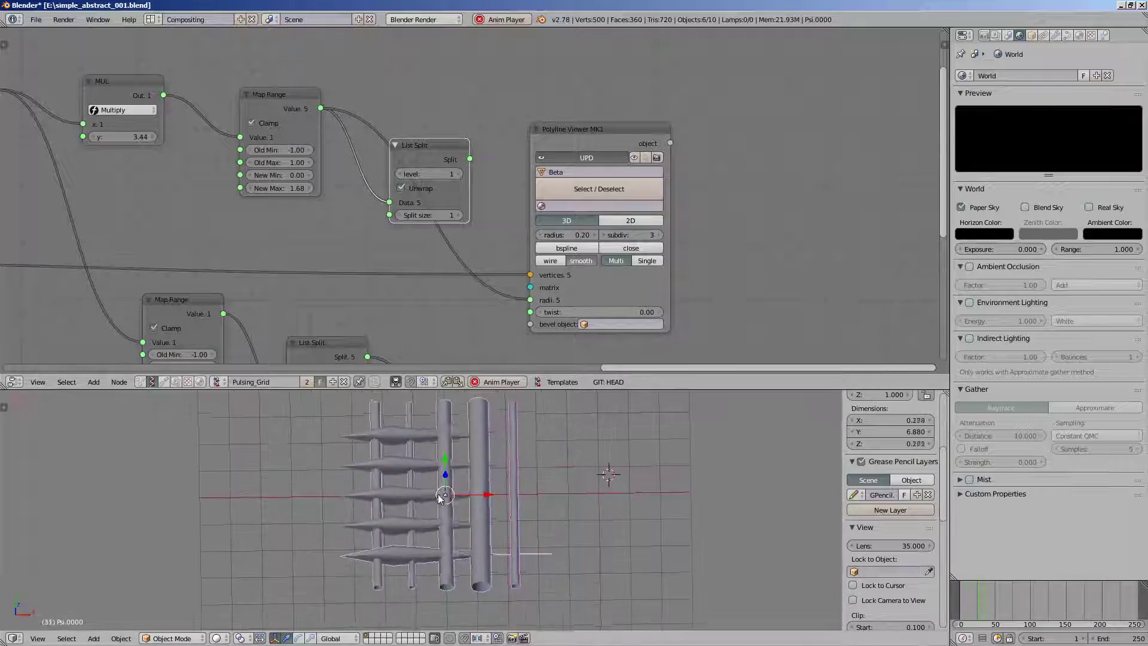
scroll(374, 478, up, 2)
scroll(398, 475, down, 2)
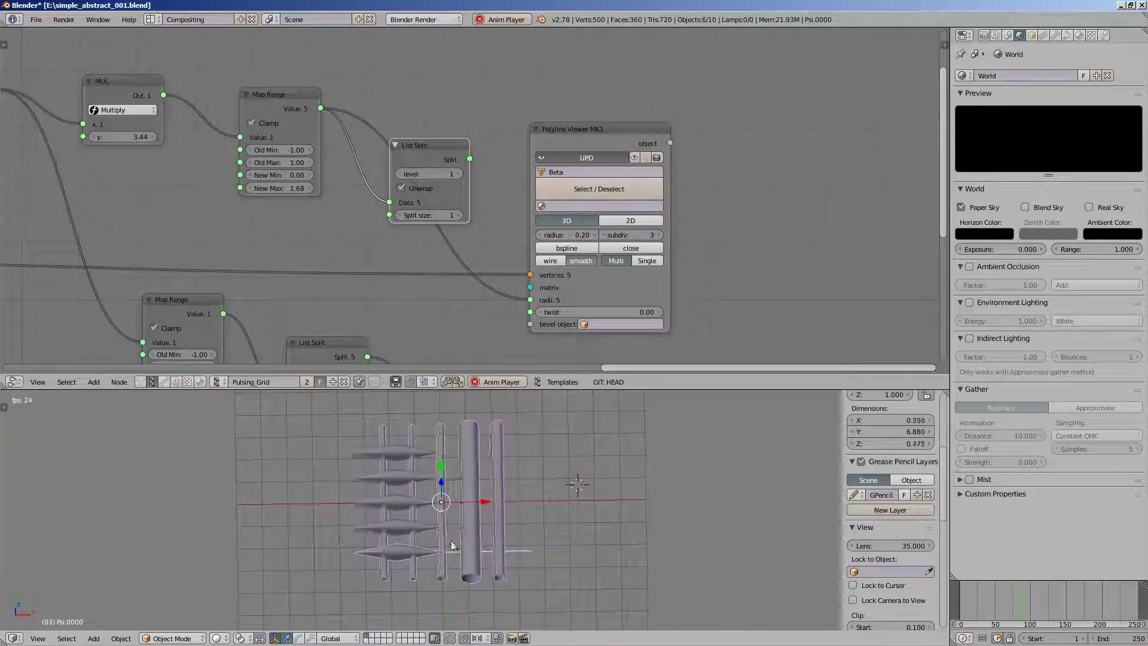
drag(471, 159, 530, 300)
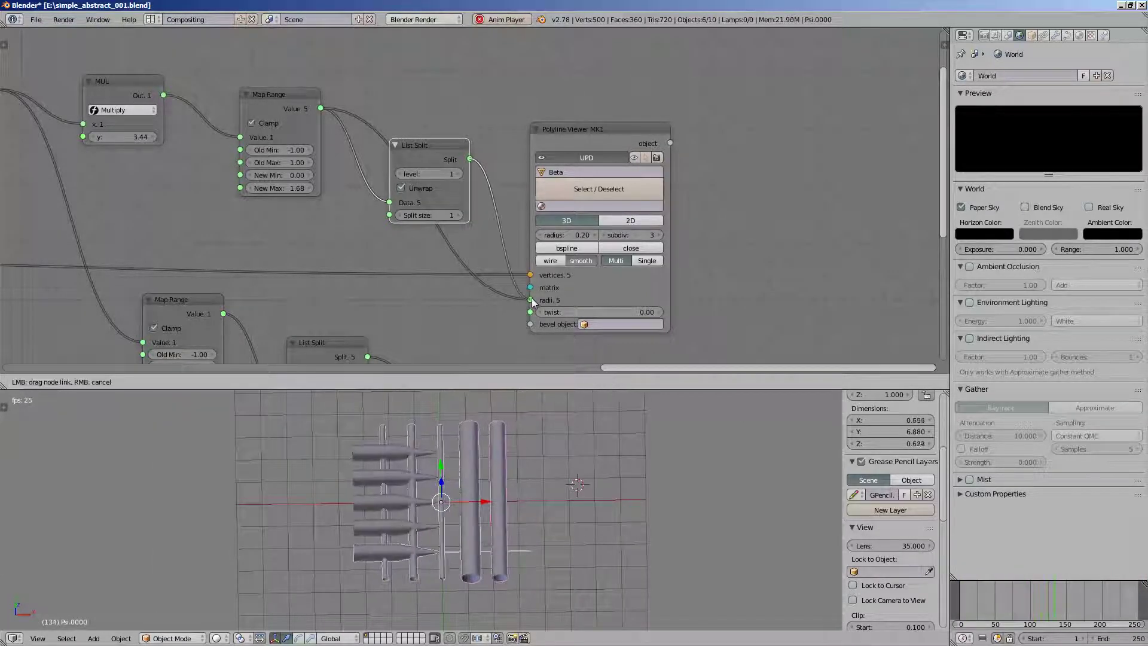
- Spread out the upper Polyline Viewer, the lower List Split and Map Range nodes, and the Multiply node after Sine
drag(578, 124, 582, 83)
scroll(579, 87, down, 2)
middle_drag(478, 240, 565, 148)
drag(447, 229, 482, 208)
scroll(483, 208, down, 2)
drag(342, 191, 383, 185)
middle_drag(372, 172, 382, 197)
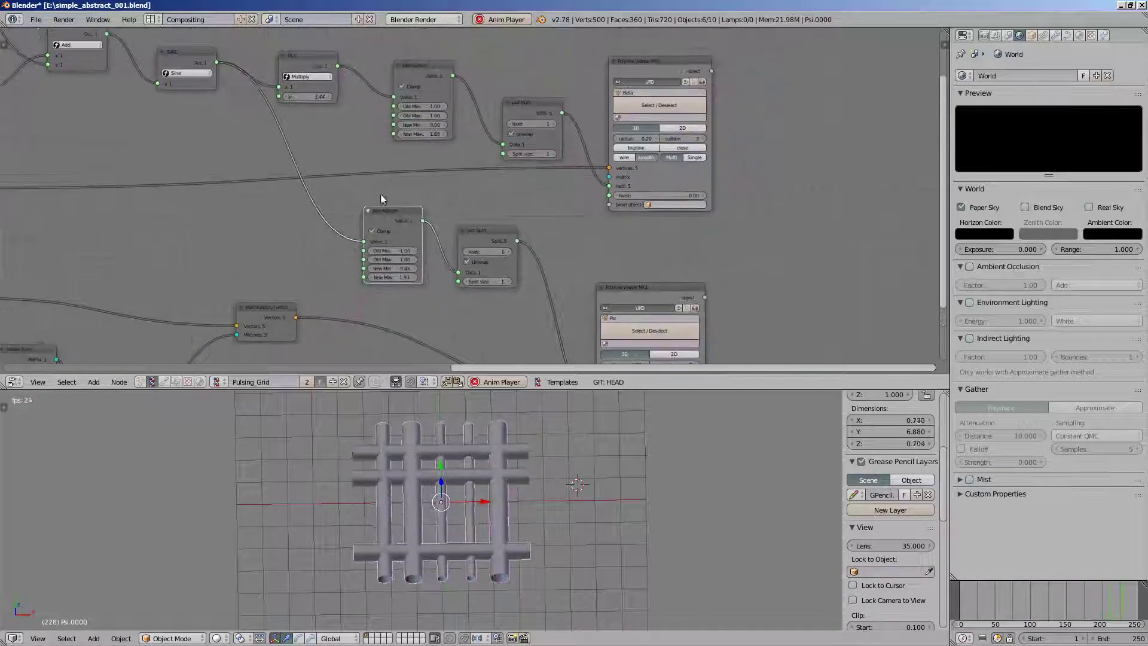
drag(311, 57, 322, 54)
- Reposition the lower Map Range node and connect the Out of the 3.44 Multiply node to its Value input
scroll(383, 227, up, 1)
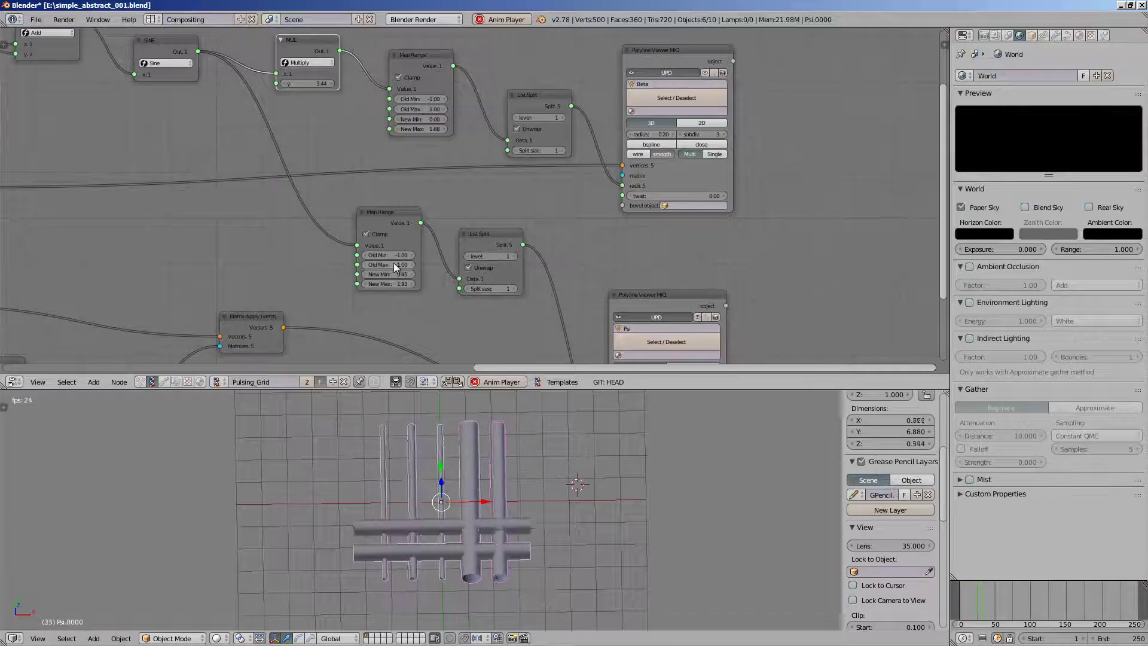
scroll(407, 265, up, 1)
scroll(414, 289, up, 1)
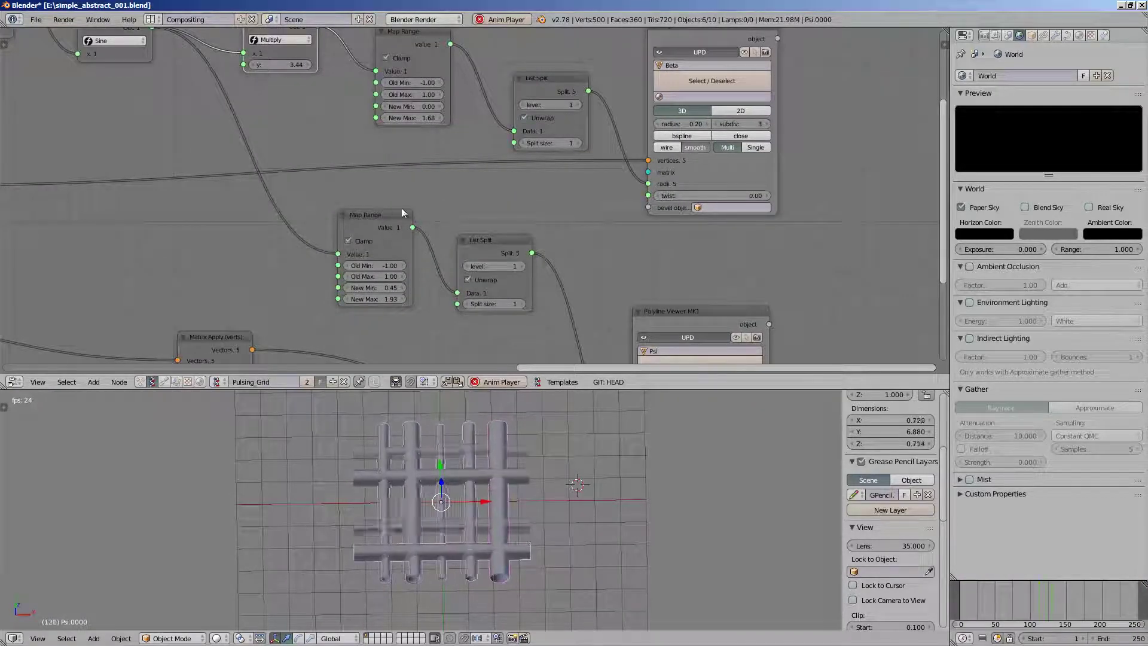
drag(376, 226, 356, 208)
scroll(355, 209, down, 2)
middle_drag(355, 208, 378, 220)
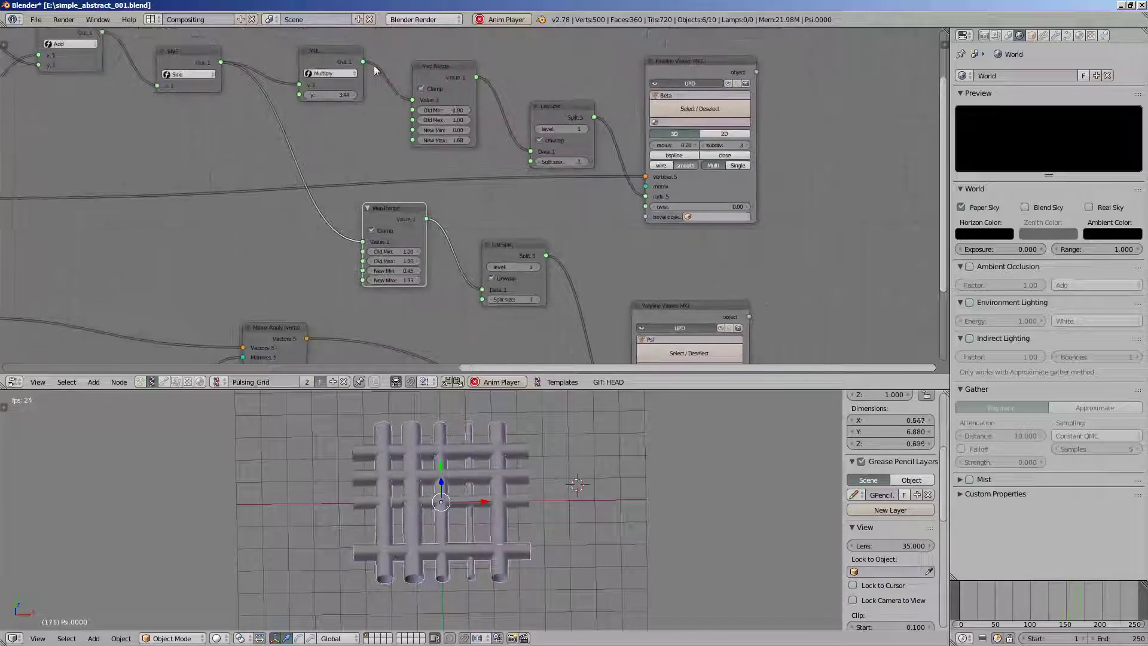
drag(363, 62, 379, 172)
drag(359, 242, 362, 242)
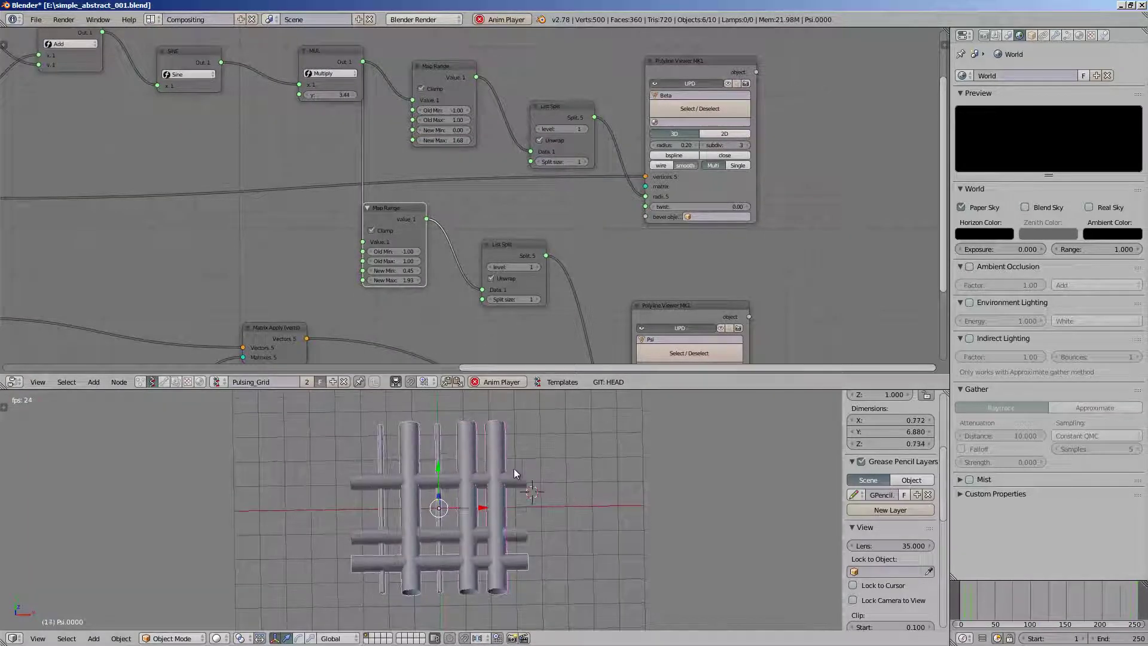
- Deselect all objects and examine the pulsing grid from the top view
key(a)
key(KP_7)
scroll(534, 500, up, 1)
scroll(512, 460, down, 1)
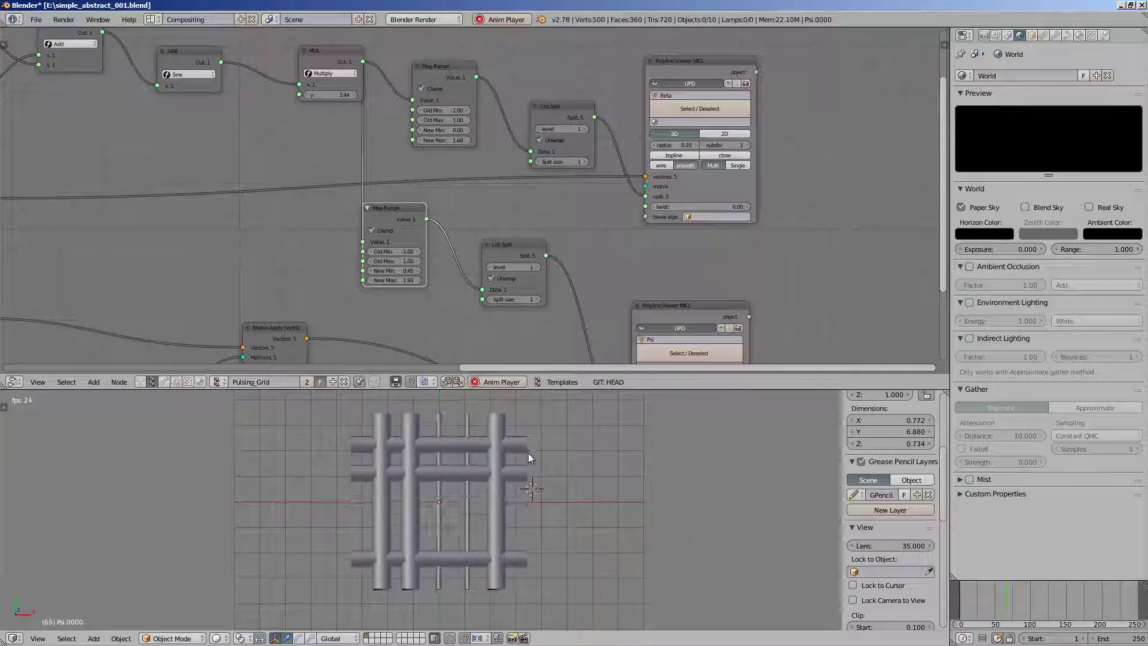
middle_drag(516, 489, 524, 489)
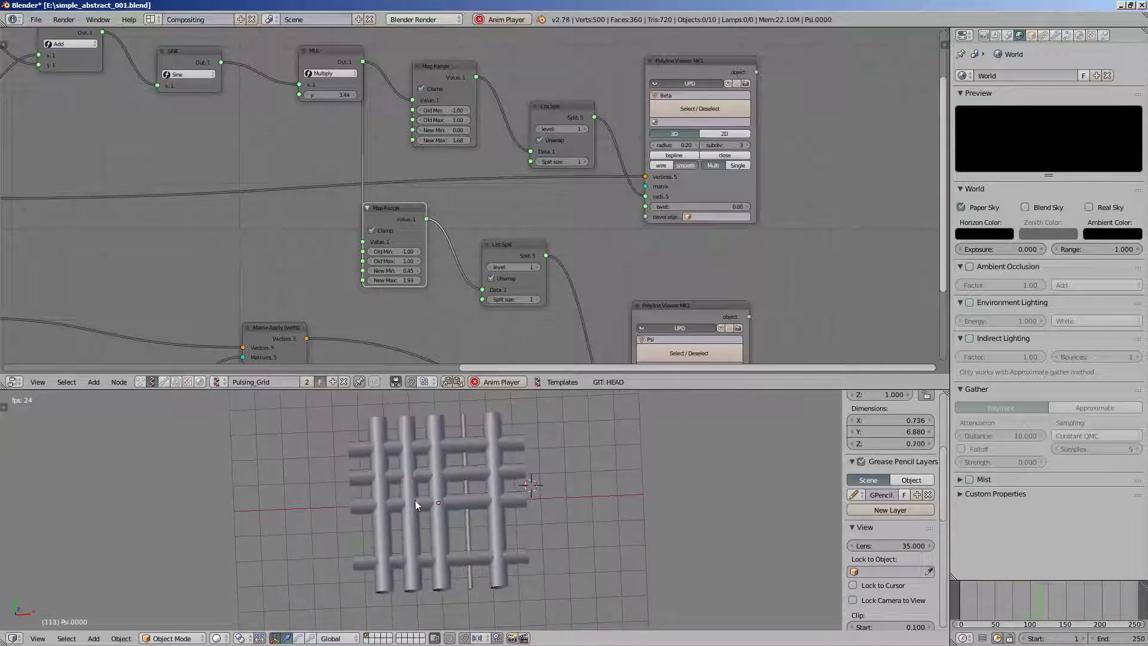
- Move the lower Map Range node out from under the Multiply output, closer to its List Split node
middle_drag(429, 156, 412, 198)
scroll(406, 206, up, 3)
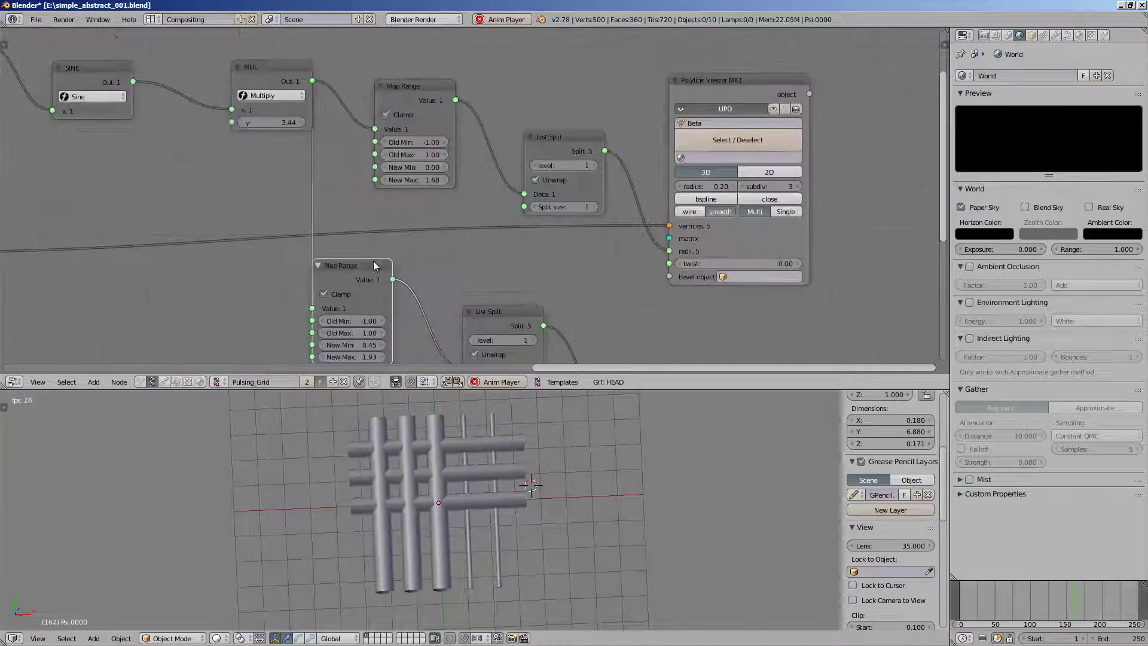
drag(374, 262, 421, 250)
scroll(422, 254, down, 1)
scroll(440, 173, down, 2)
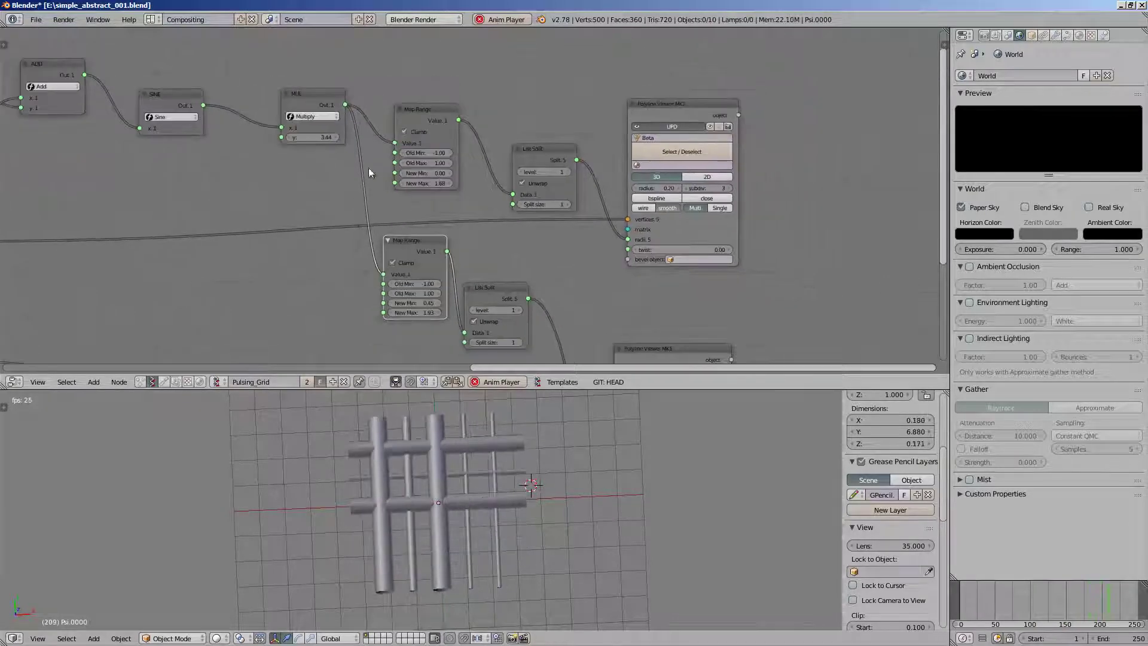
middle_drag(367, 160, 352, 261)
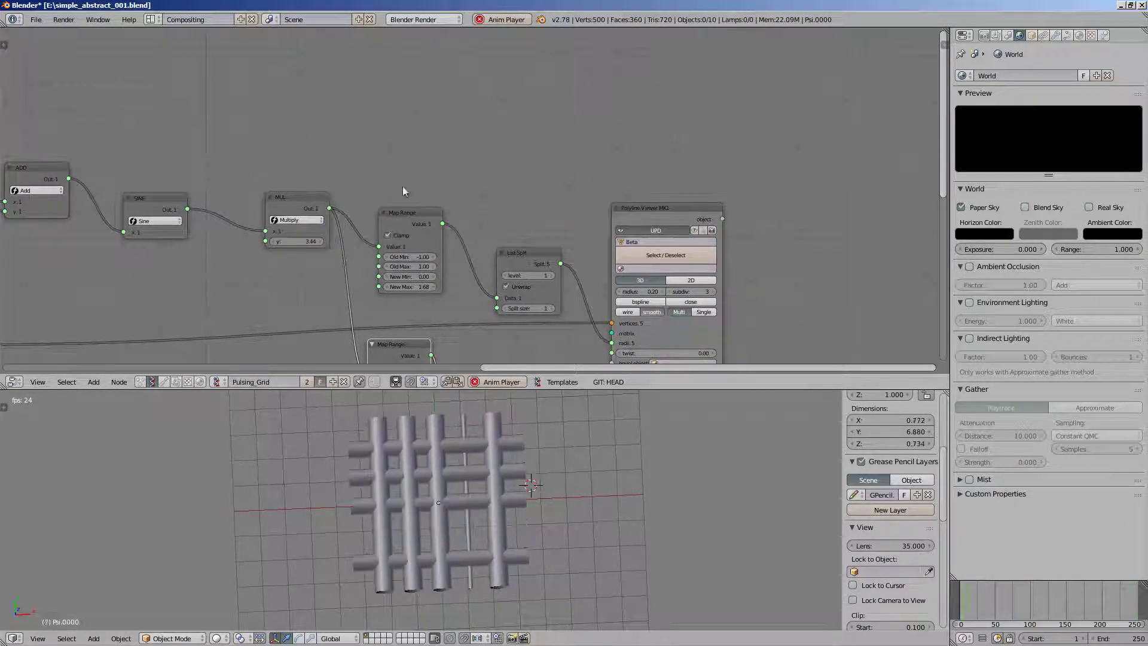
- Stop the playback, nudge the Sine node, and sketch a sine wave on two axes above the node chain
key(Escape)
middle_drag(165, 187, 275, 177)
scroll(264, 138, up, 2)
drag(228, 189, 243, 210)
middle_drag(392, 146, 365, 198)
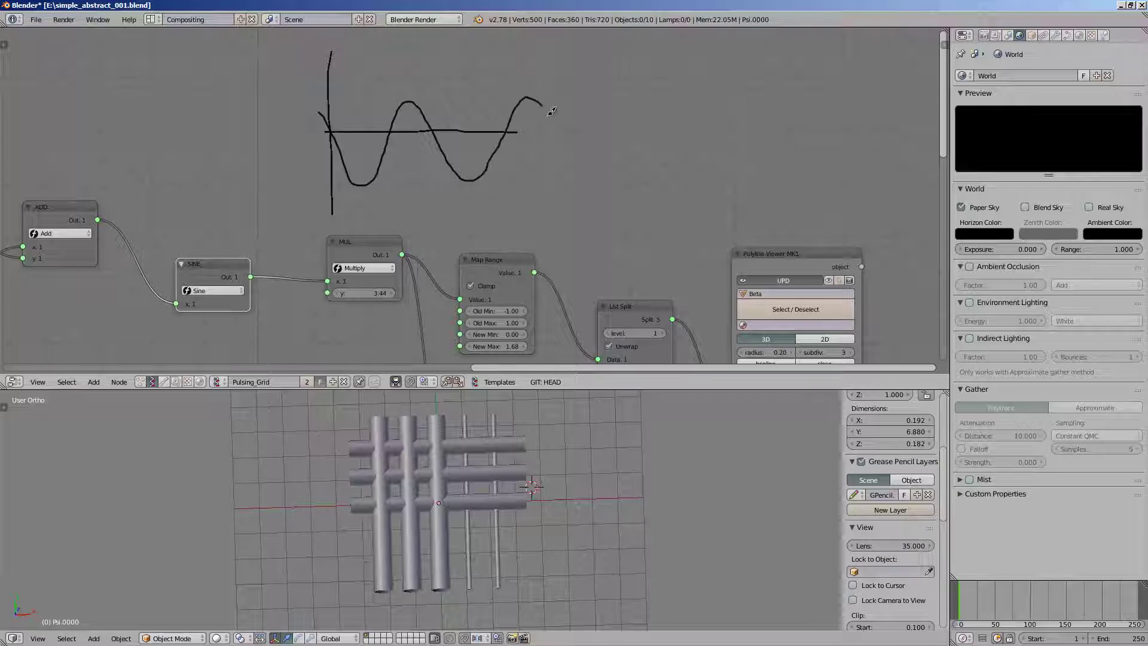
- Move the upper Map Range node and draw horizontal clamp lines across the sketched sine wave's peaks and troughs
middle_drag(503, 273, 475, 238)
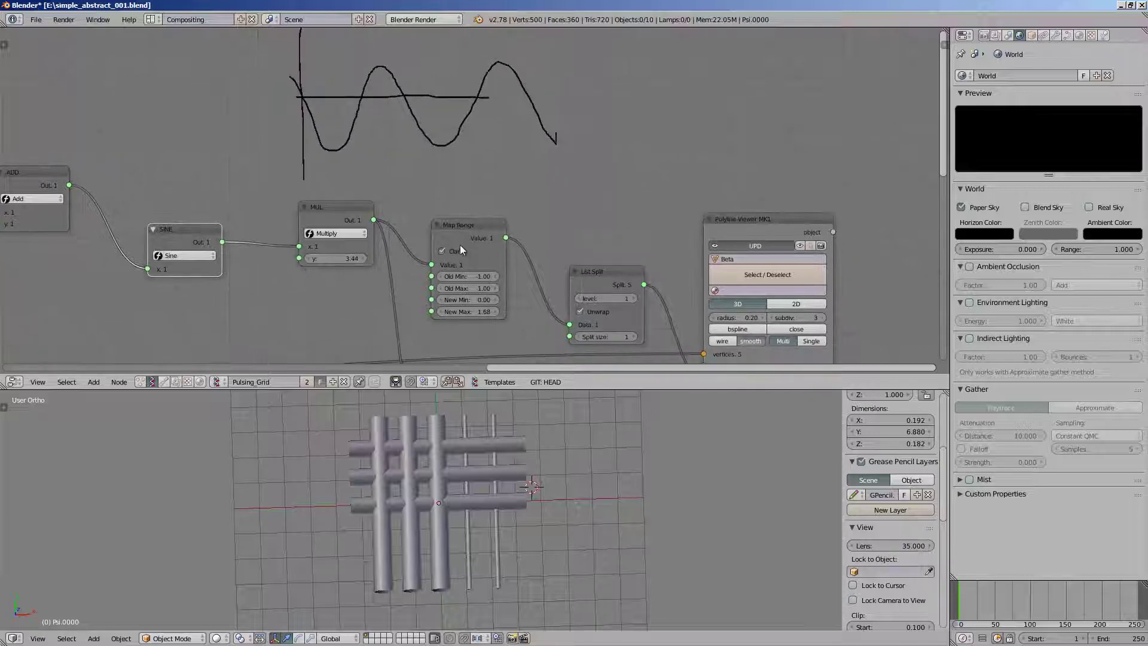
scroll(462, 244, up, 1)
drag(472, 236, 440, 253)
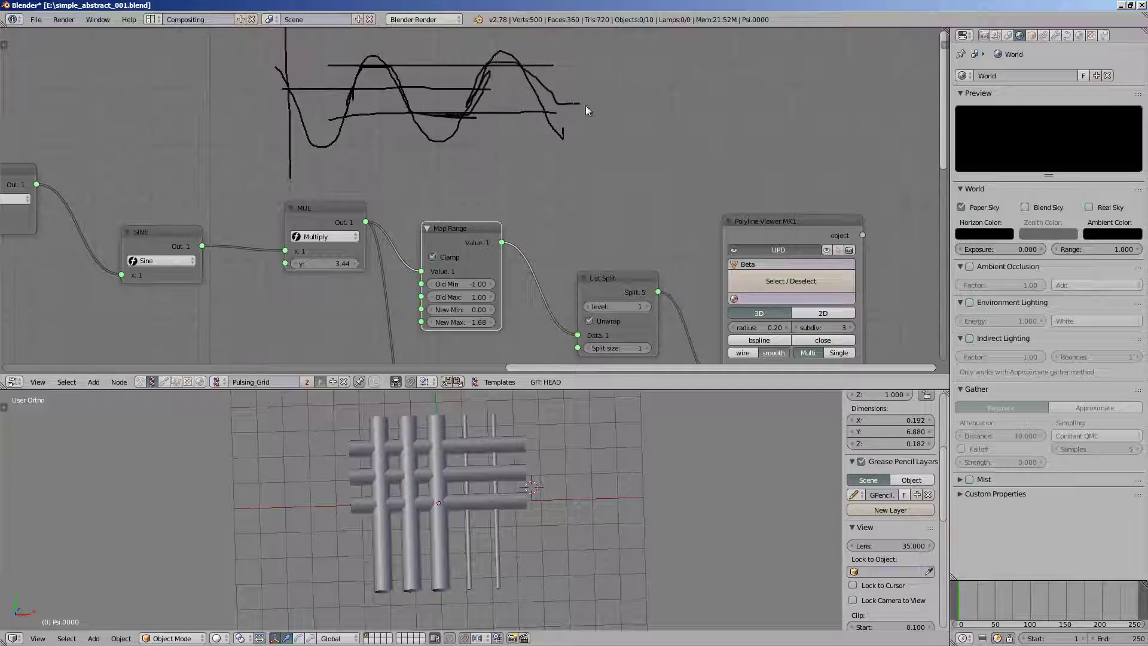
- Place the 3D cursor on the grid, restart the animation playback and examine how the tubes pulse
click(483, 448)
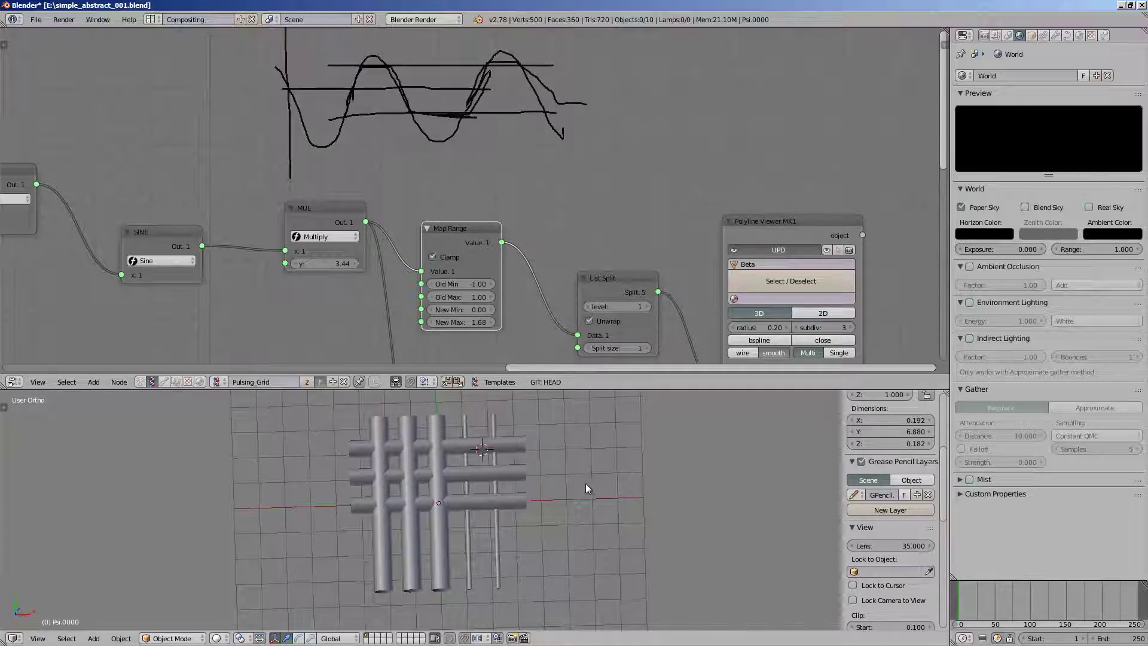
key(alt+a)
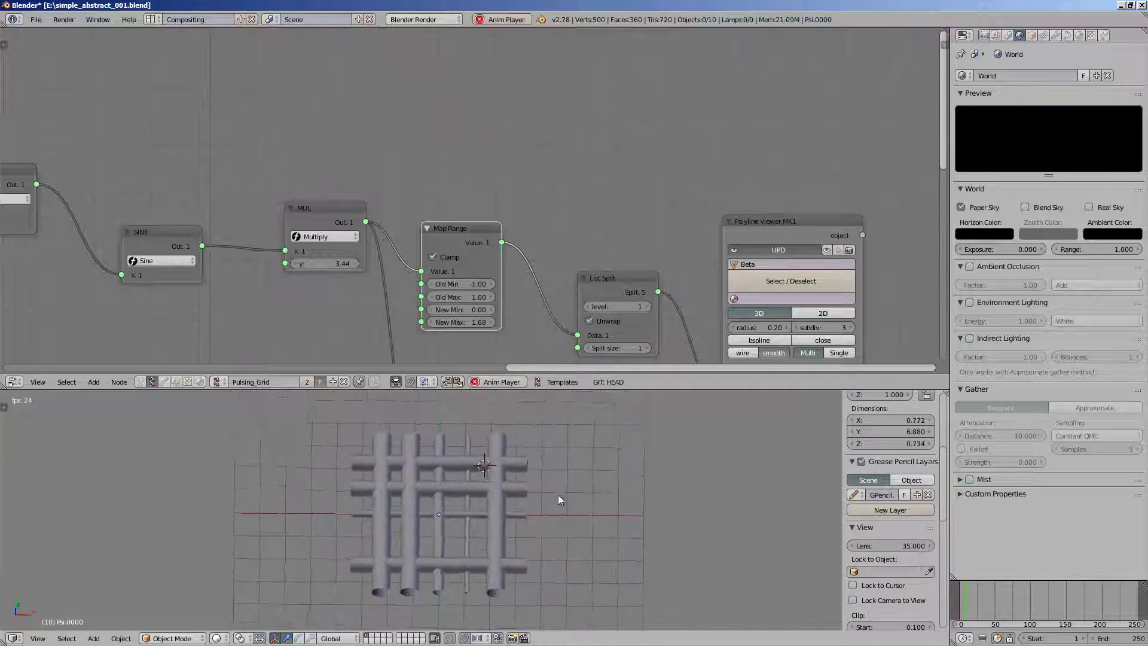
scroll(500, 467, up, 2)
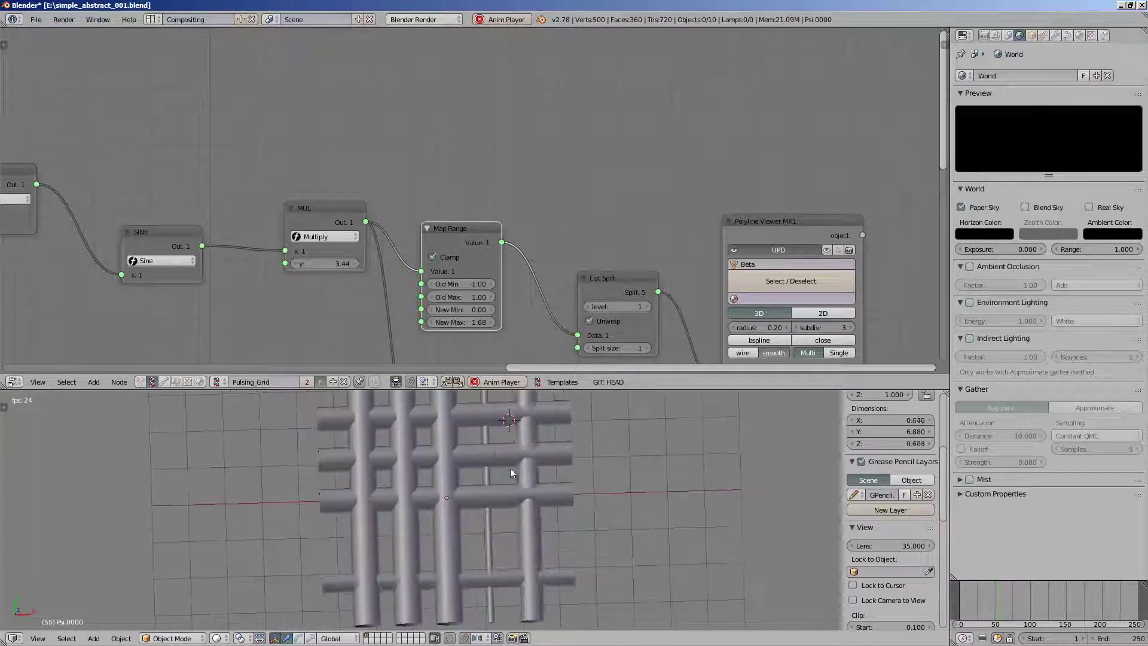
scroll(508, 467, down, 2)
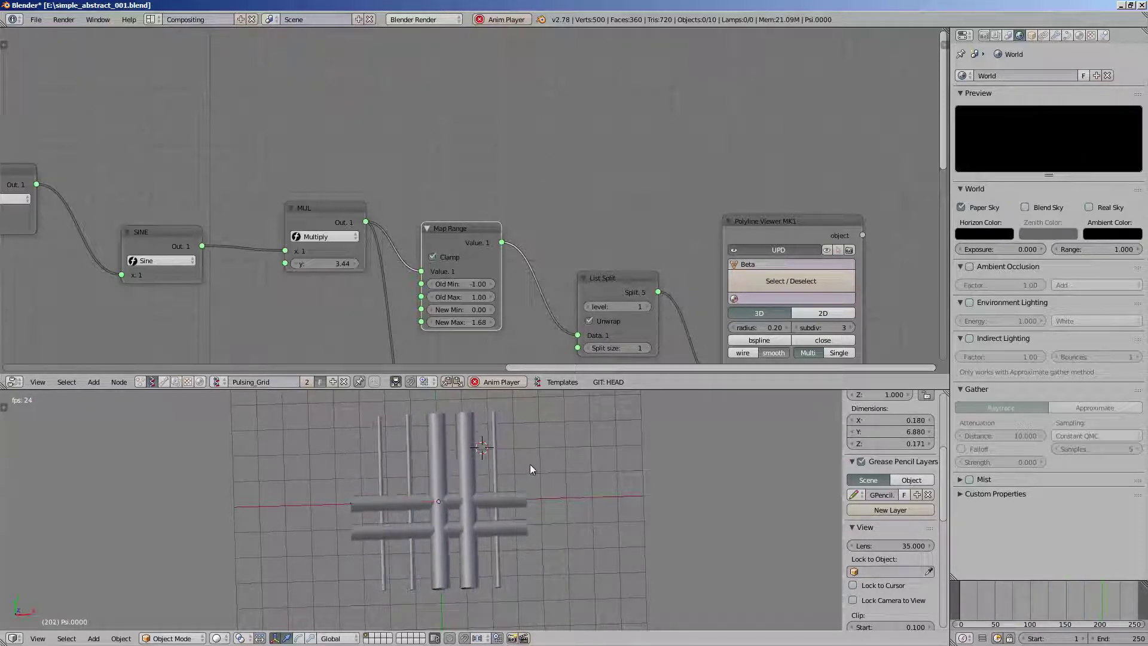
middle_drag(520, 323, 495, 286)
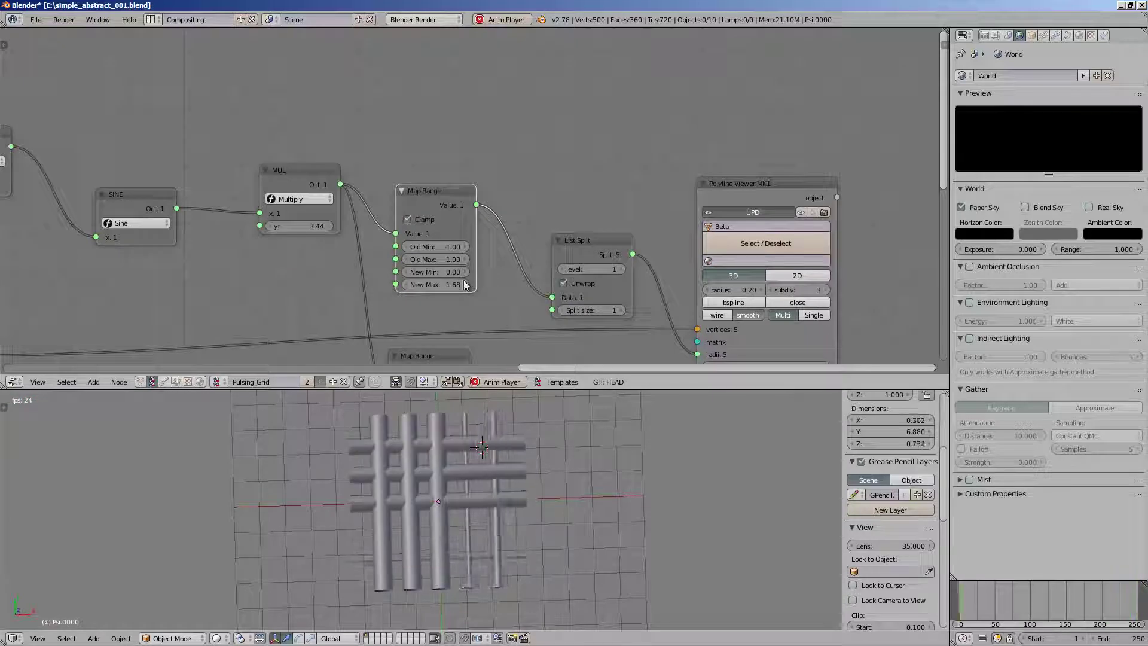
- Set the upper Map Range node's New Max to 2.63
drag(459, 286, 467, 284)
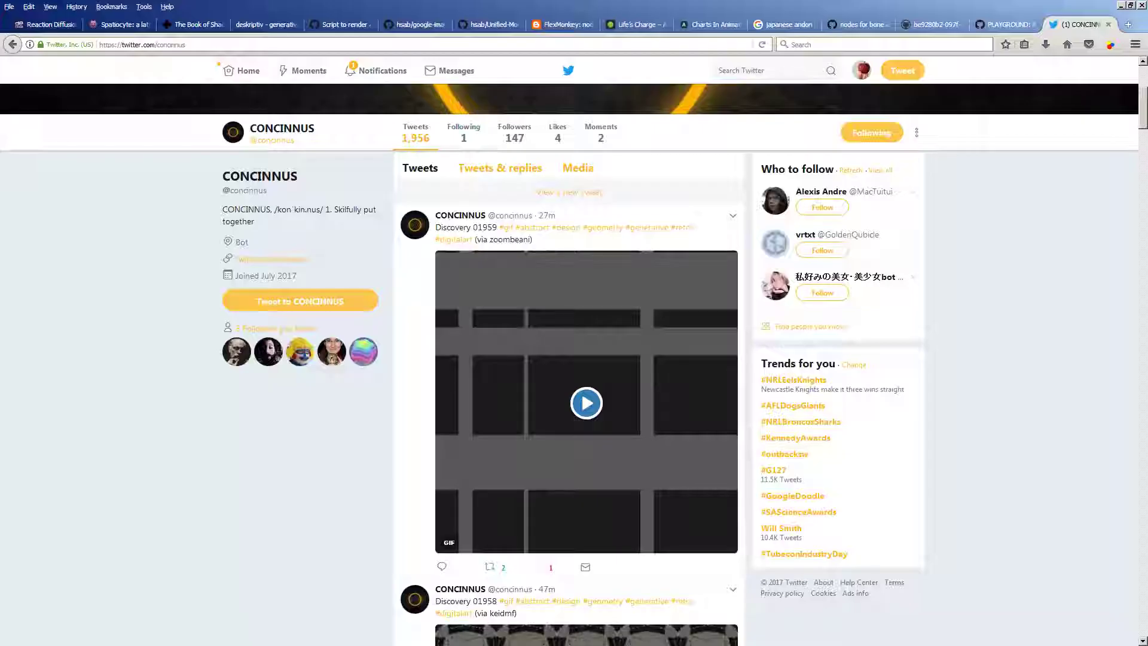
- Switch to the browser and look through the CONCINNUS Twitter feed's generative GIF posts, from Discovery 01959 to Discovery 01943
scroll(542, 349, down, 5)
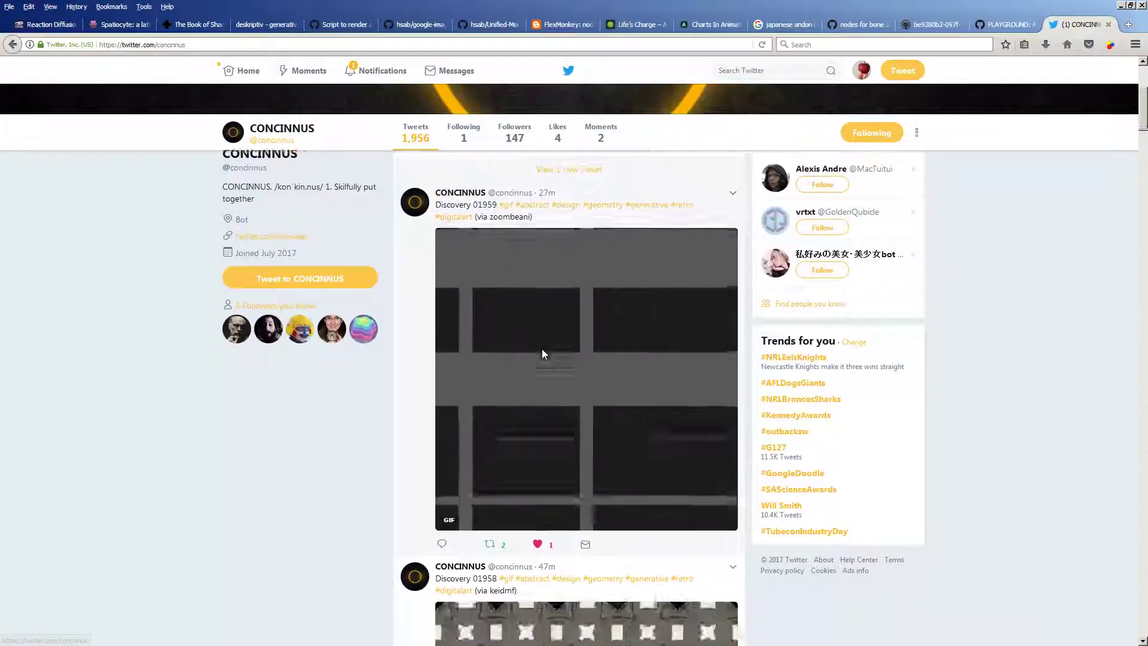
scroll(565, 317, down, 14)
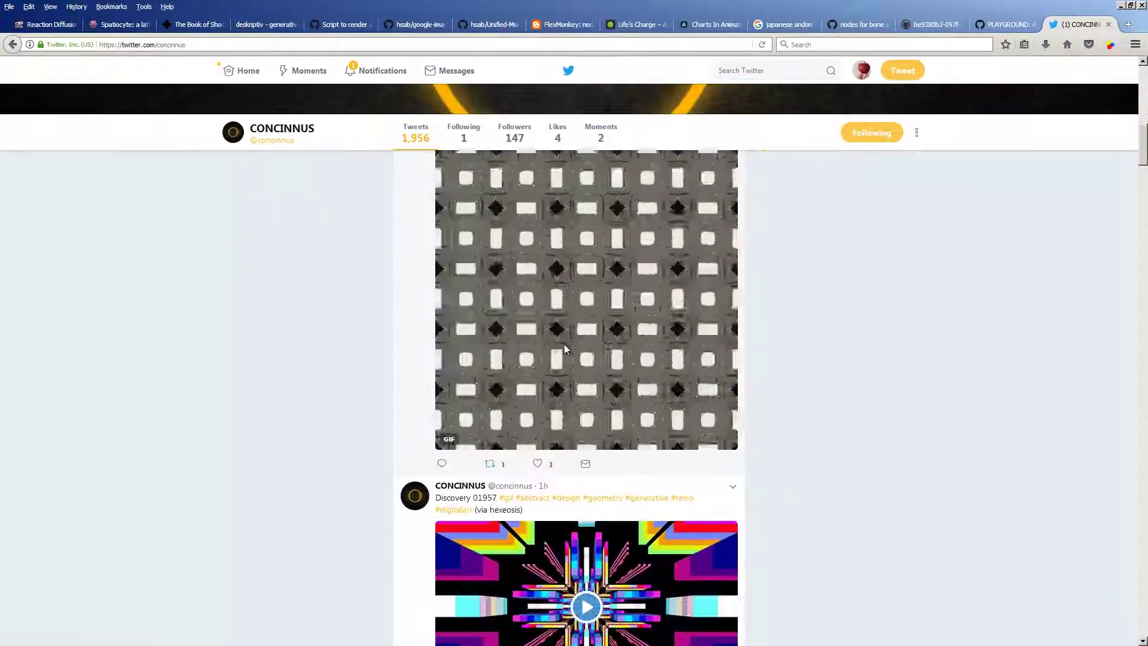
scroll(595, 394, down, 20)
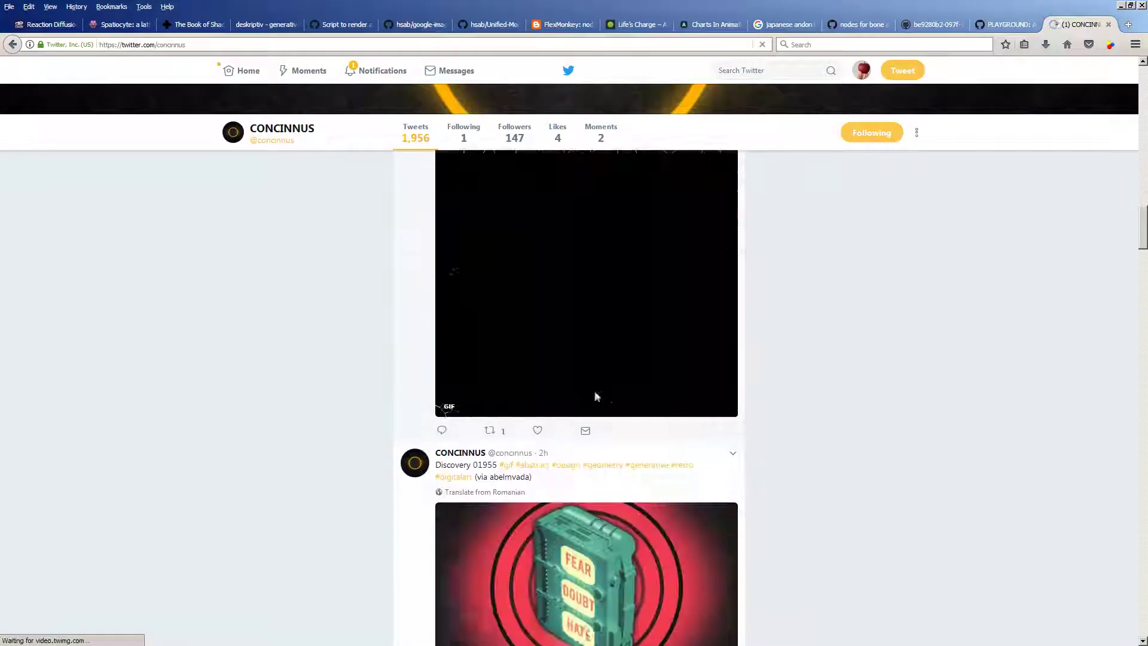
scroll(596, 393, down, 9)
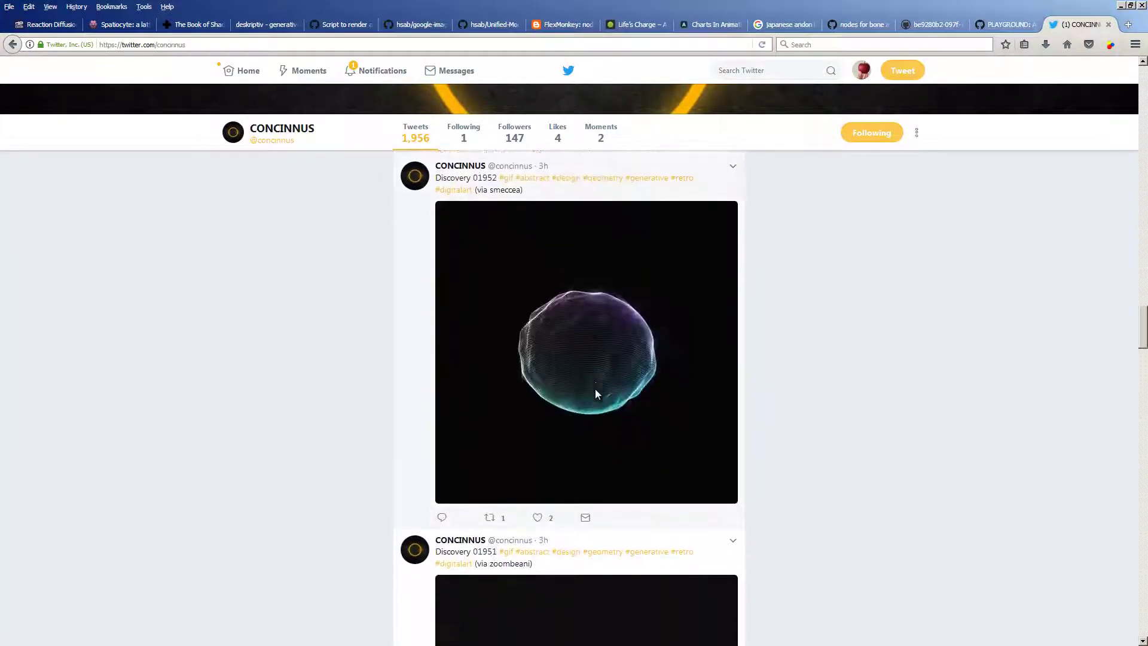
scroll(598, 392, down, 18)
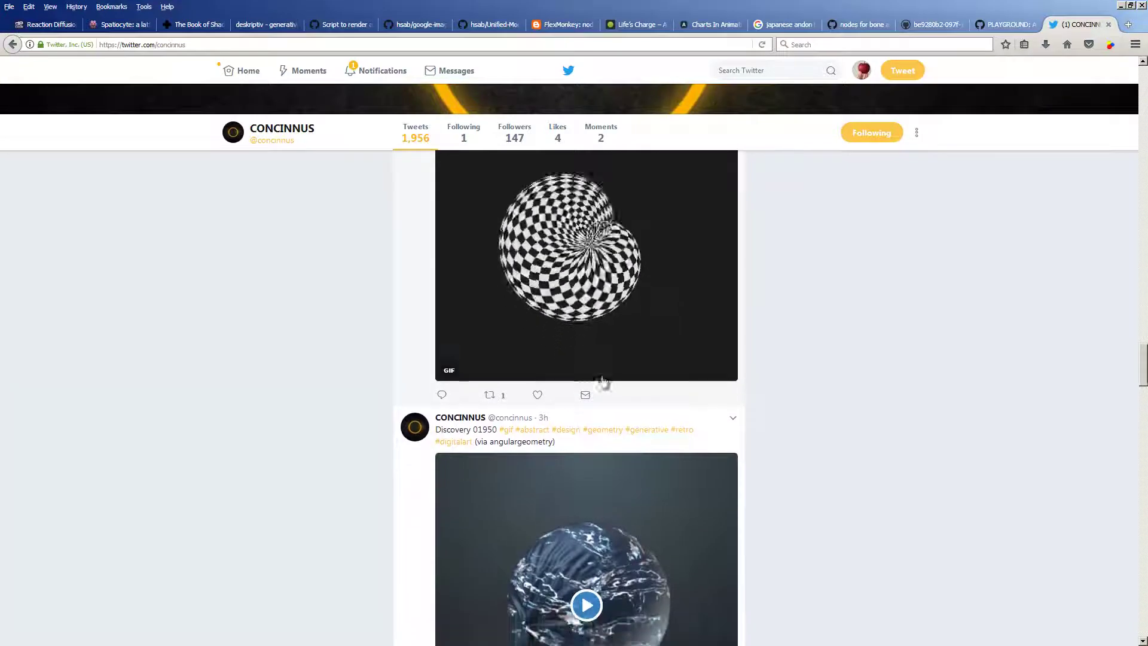
scroll(603, 398, down, 14)
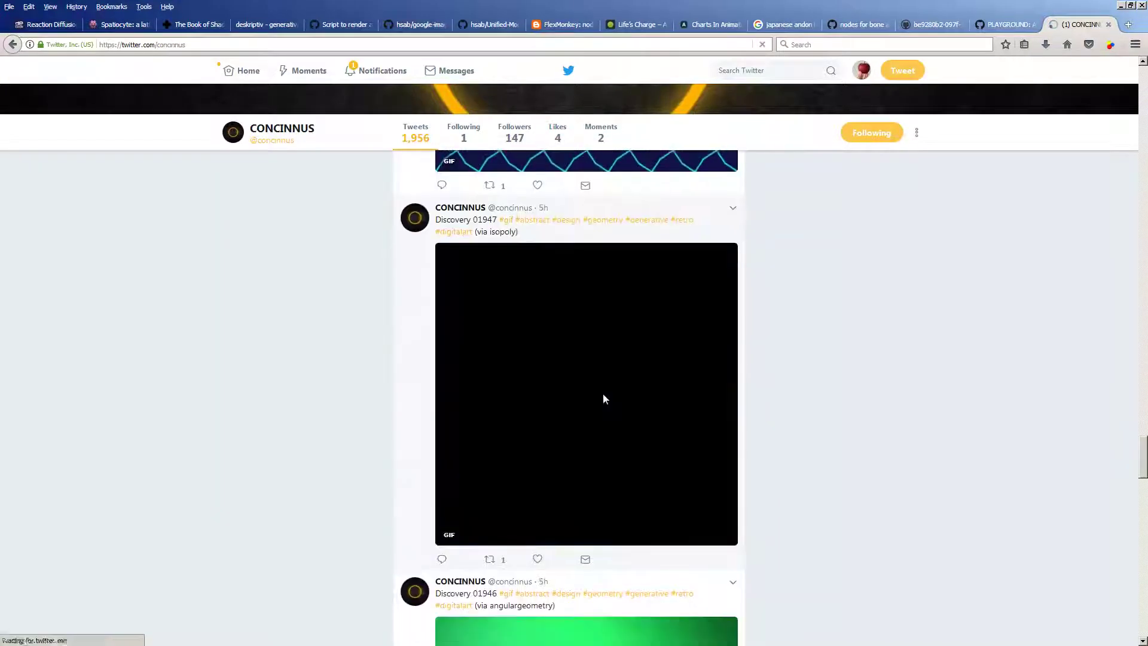
scroll(894, 527, down, 15)
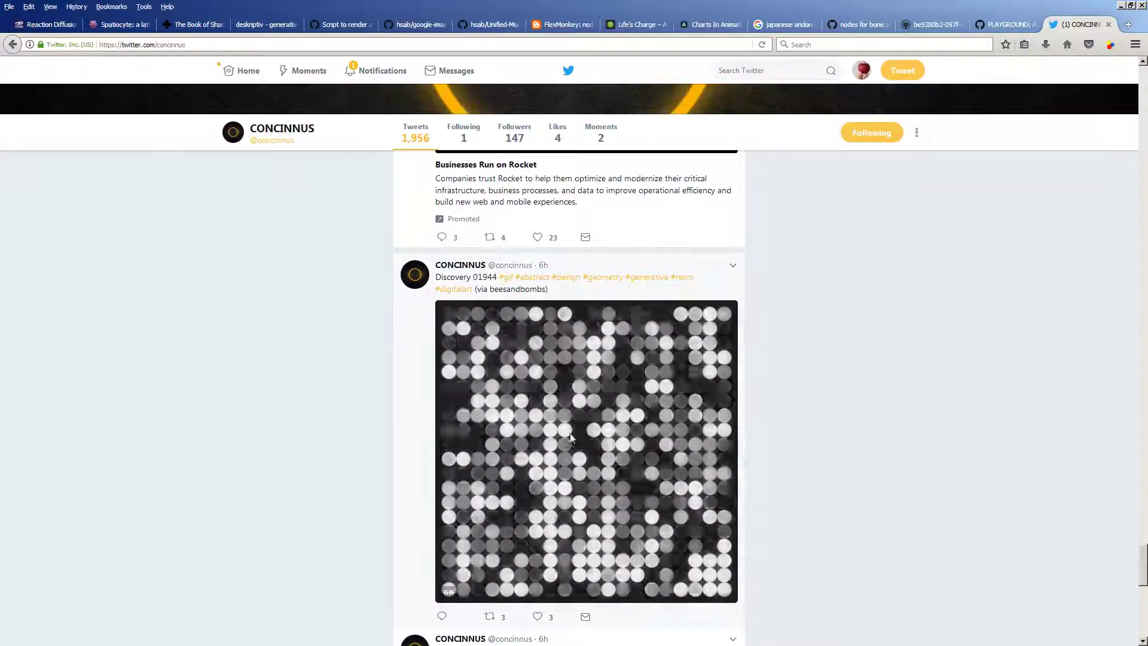
scroll(636, 281, down, 5)
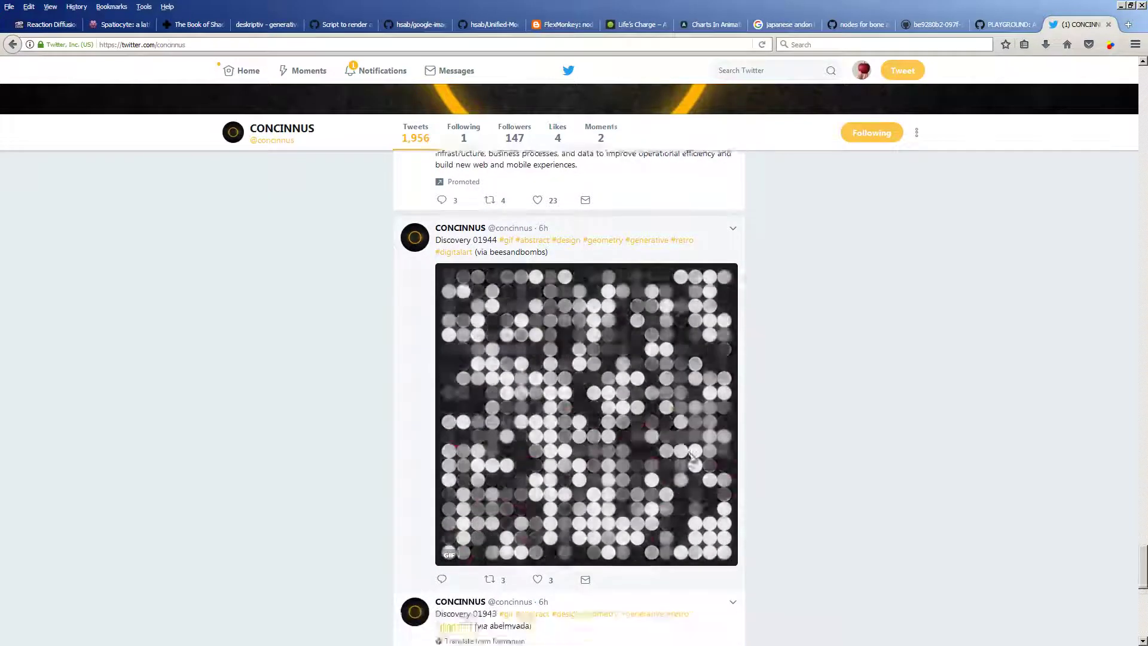
scroll(666, 406, up, 3)
scroll(665, 407, up, 1)
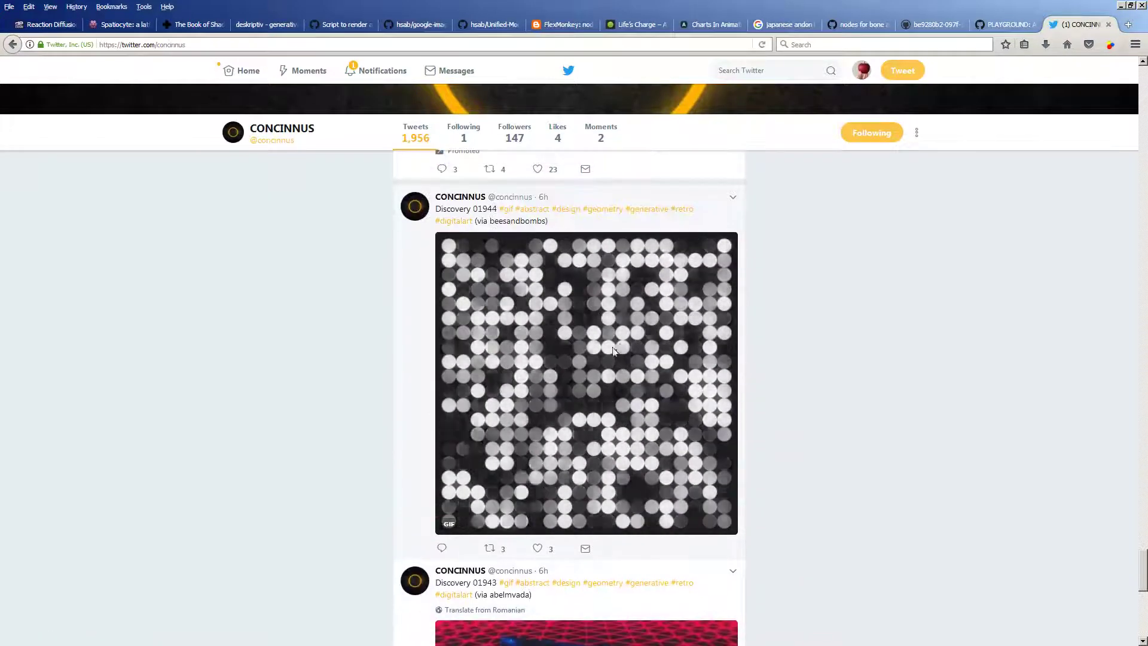
scroll(636, 413, down, 12)
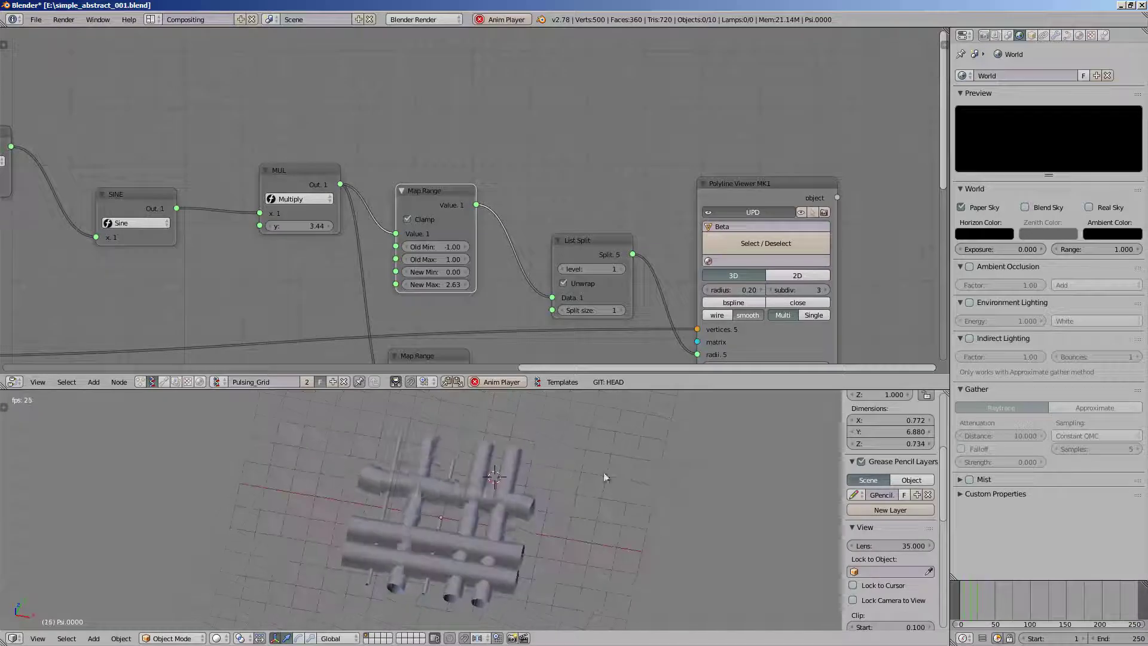
- Change the 3D viewport's shading from solid so the tubes draw as flat black shapes, and switch to the top view
click(217, 639)
click(239, 589)
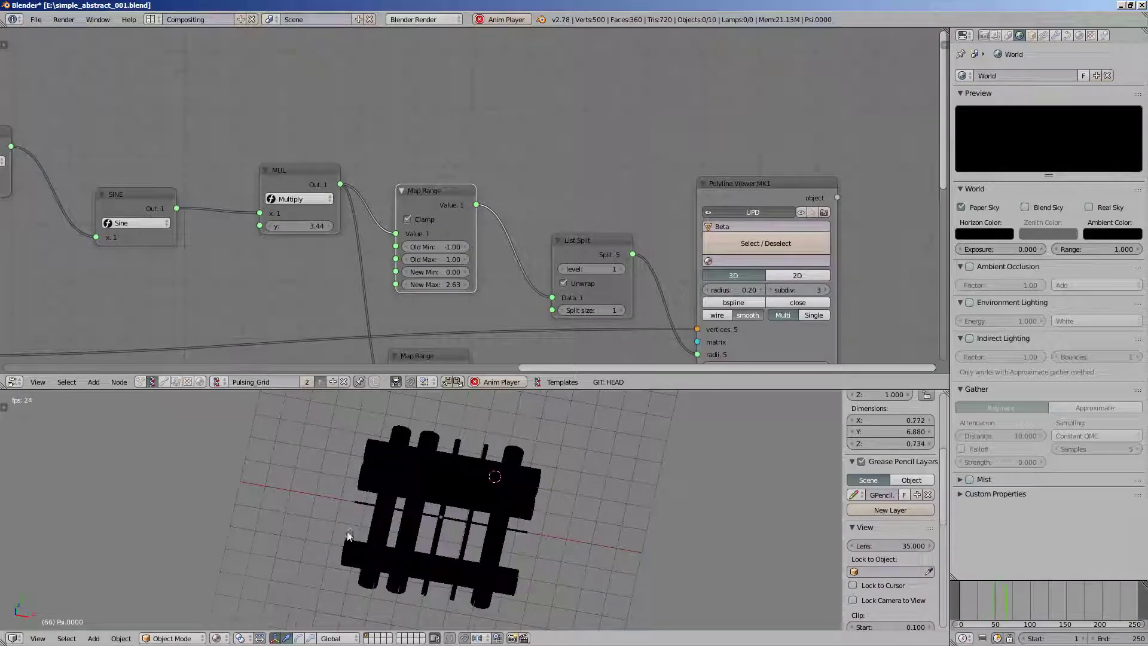
click(37, 638)
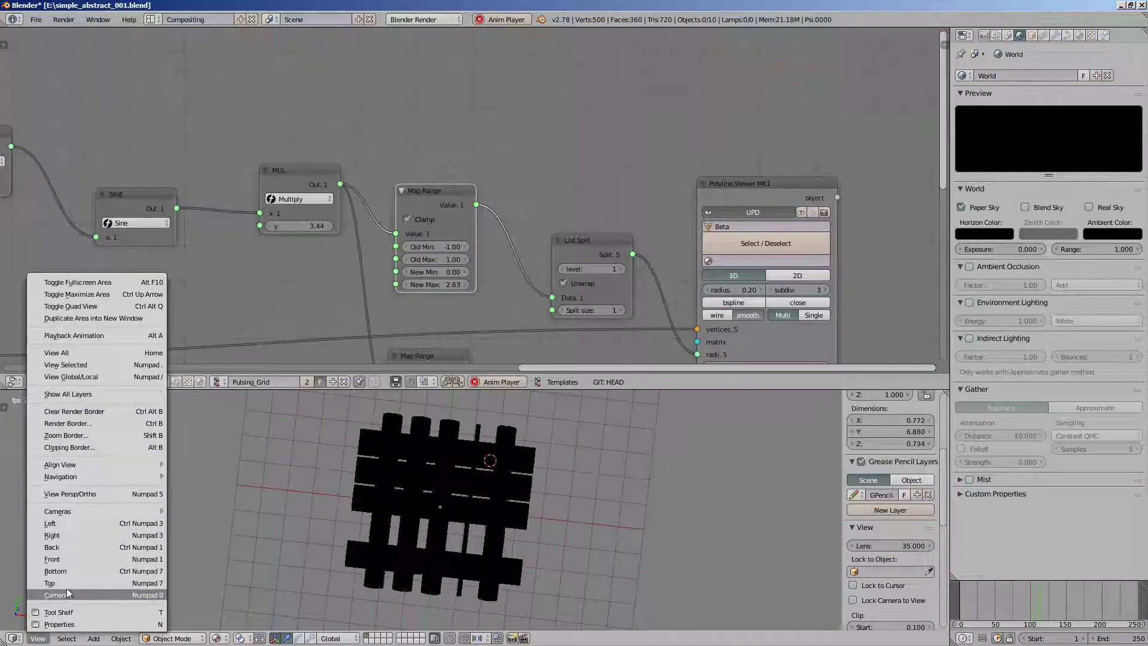
click(67, 595)
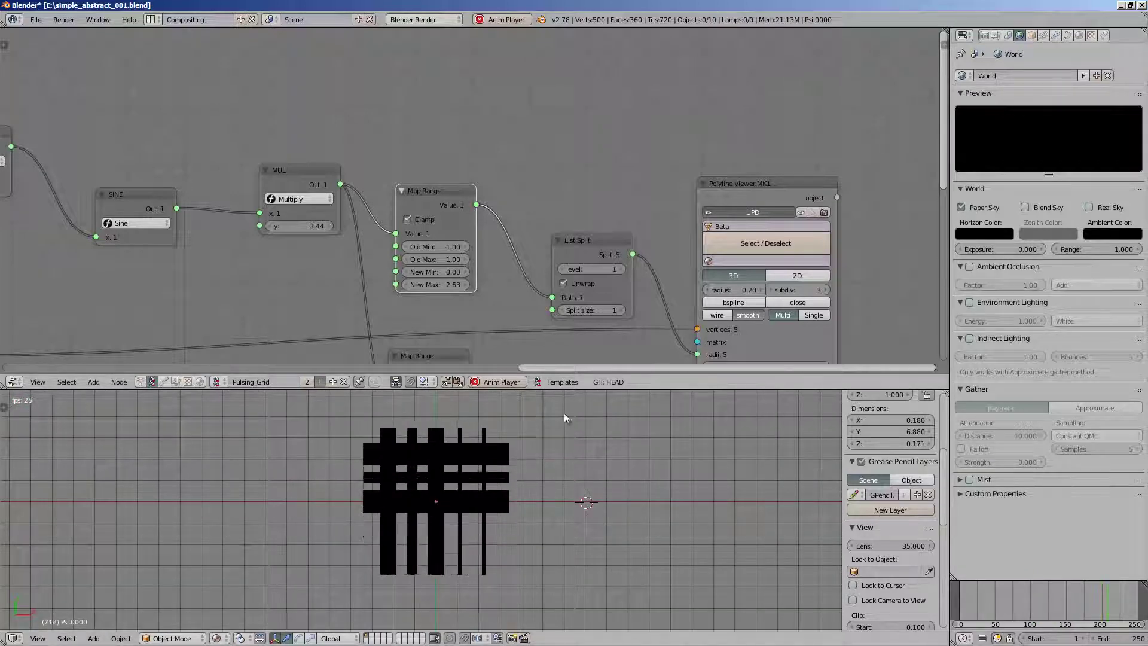
- Make the 3D viewport slightly taller and shift the lower UV Connection node and the teal generator node toward the rest of the node chain
drag(611, 390, 613, 349)
scroll(508, 251, down, 5)
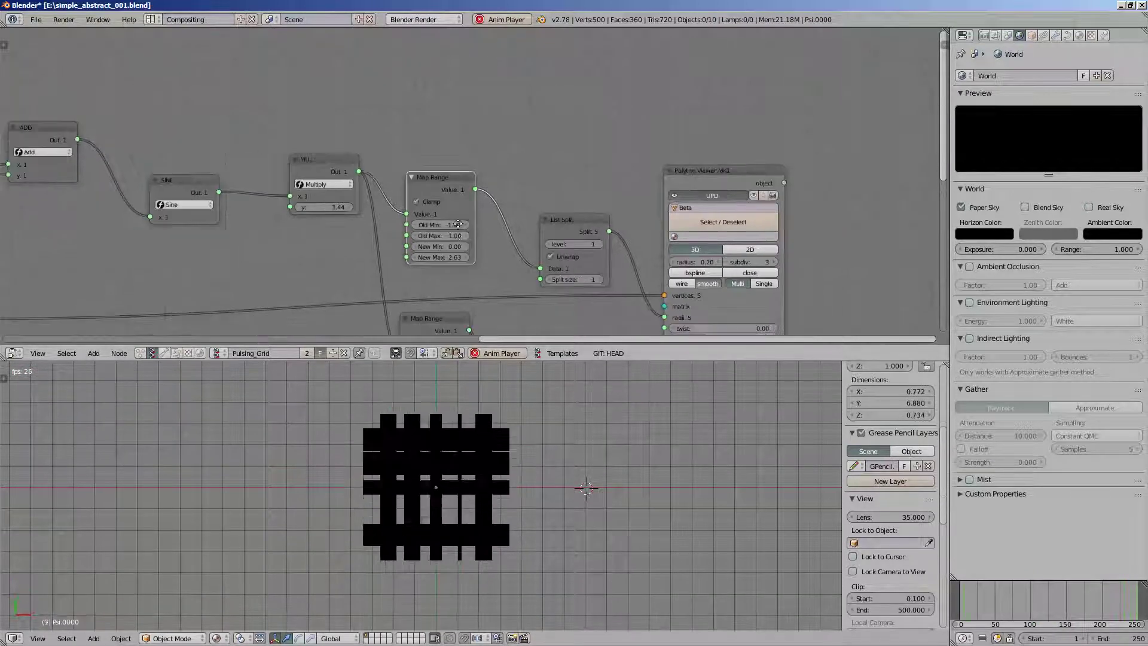
middle_drag(374, 239, 518, 178)
click(187, 222)
scroll(247, 240, down, 1)
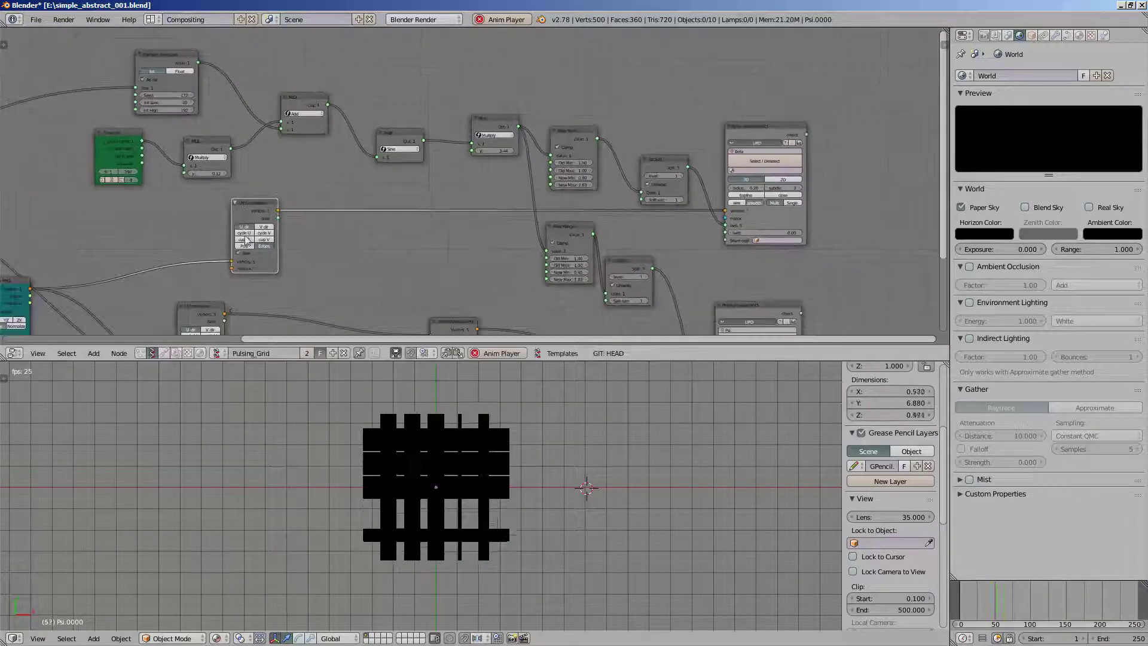
drag(213, 310, 252, 304)
scroll(187, 259, down, 1)
middle_drag(187, 259, 368, 218)
drag(234, 238, 306, 201)
- Place the 3D cursor beside the grid and examine the black tubes pulsing up close in the top view
click(526, 456)
scroll(464, 498, up, 2)
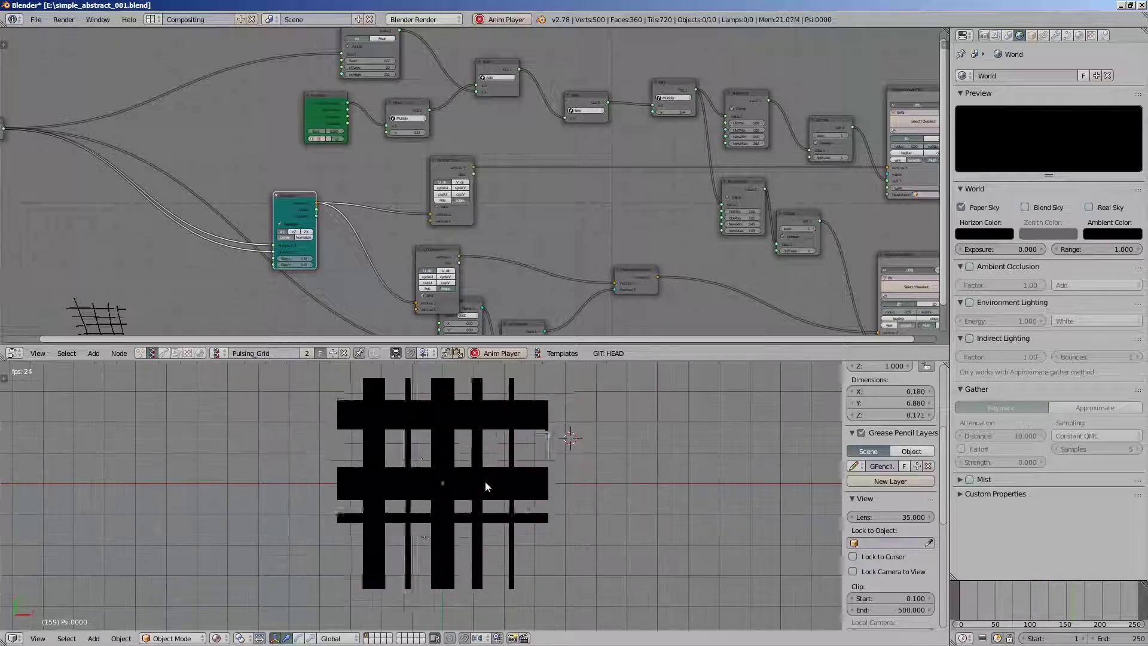
key(a)
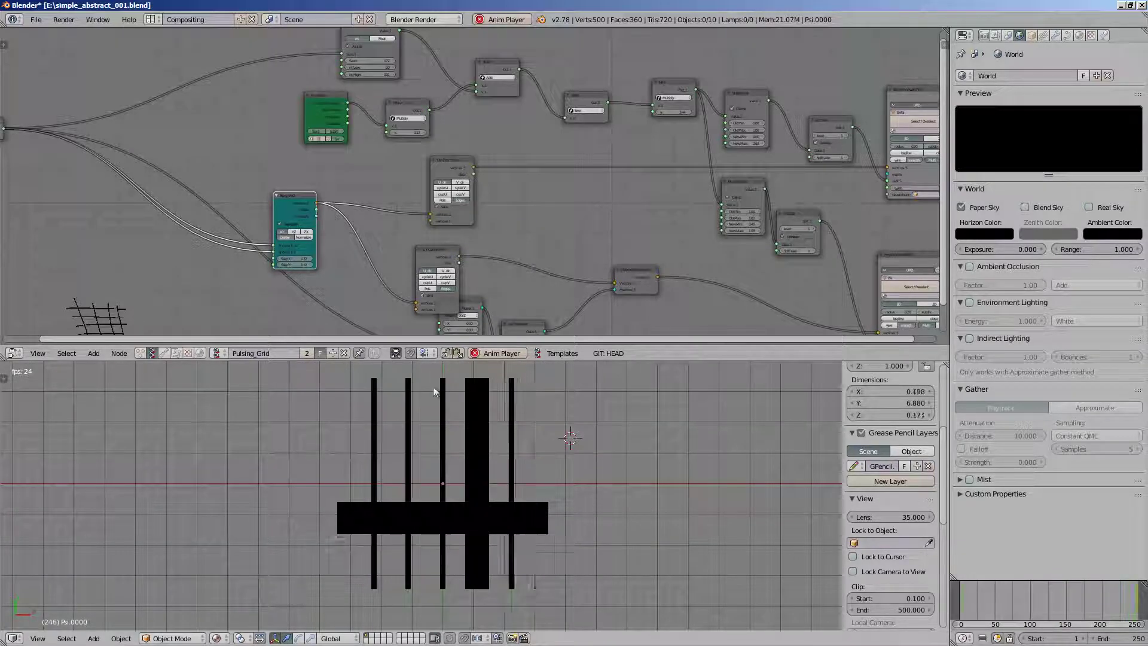
click(598, 456)
shift+middle_drag(626, 447, 637, 471)
scroll(636, 473, up, 1)
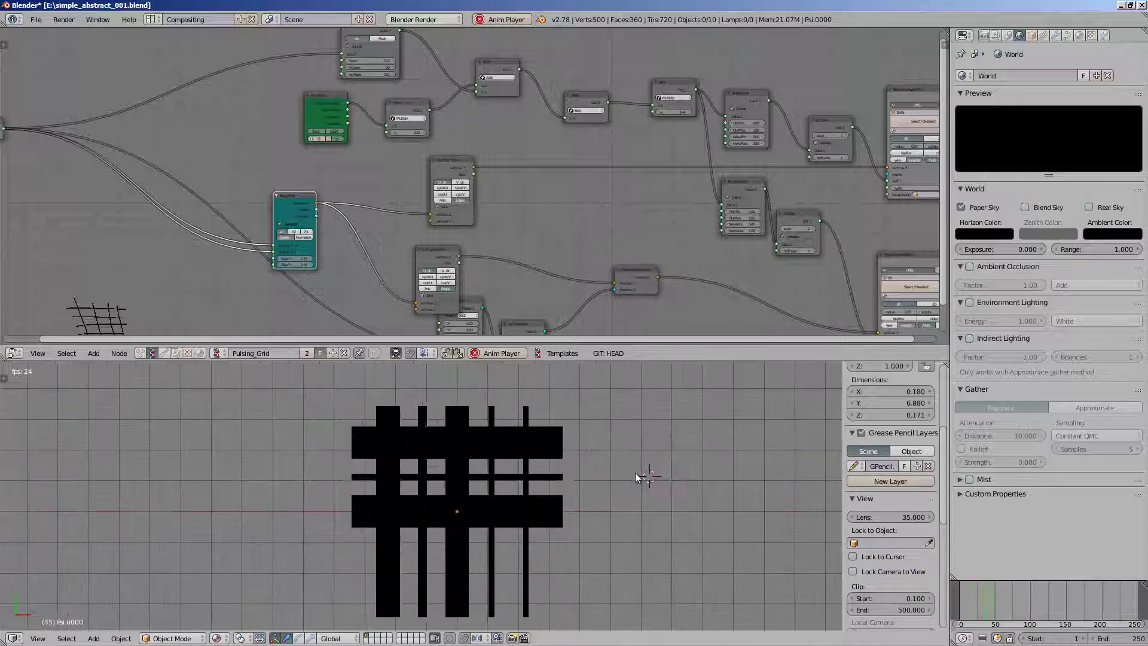